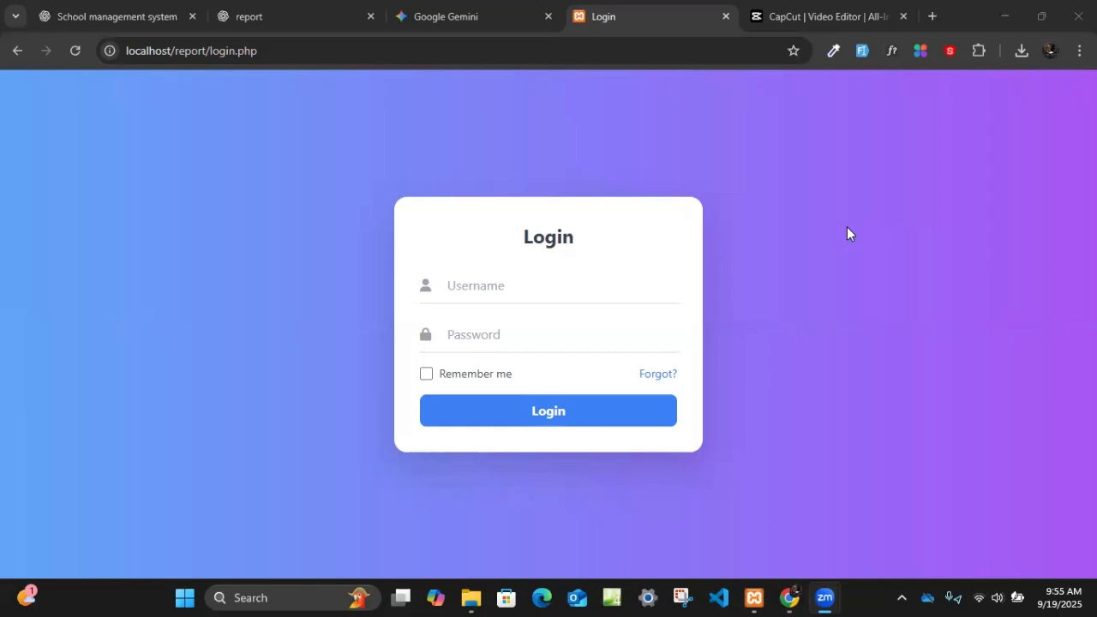
- Log in to the school system by entering the username and the account password
left_click(467, 287)
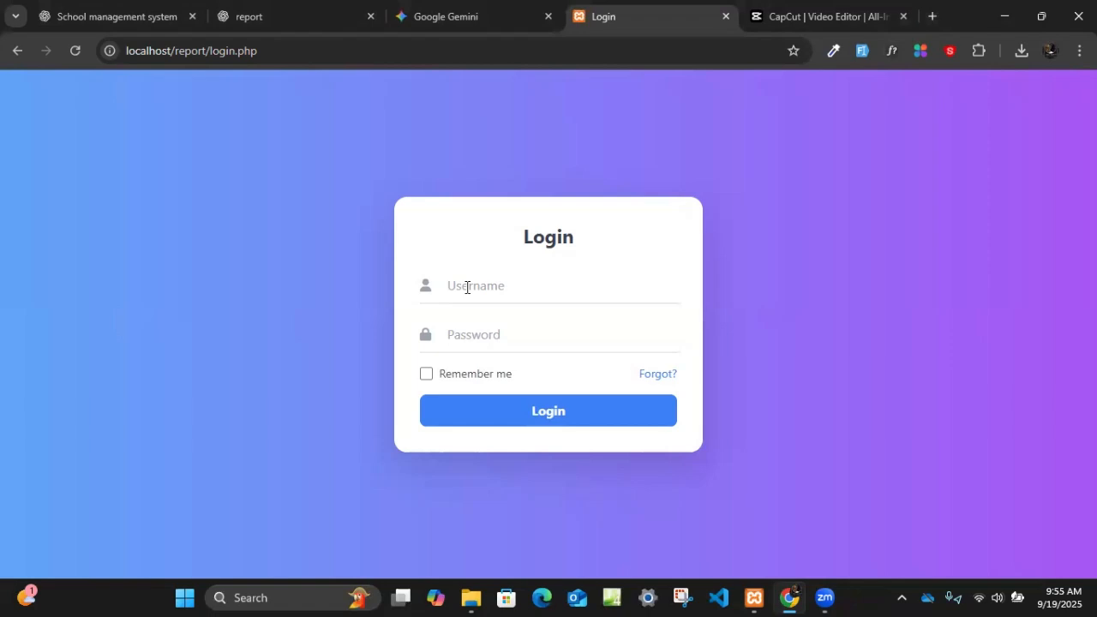
left_click(509, 335)
type("12345678901")
key("Return")
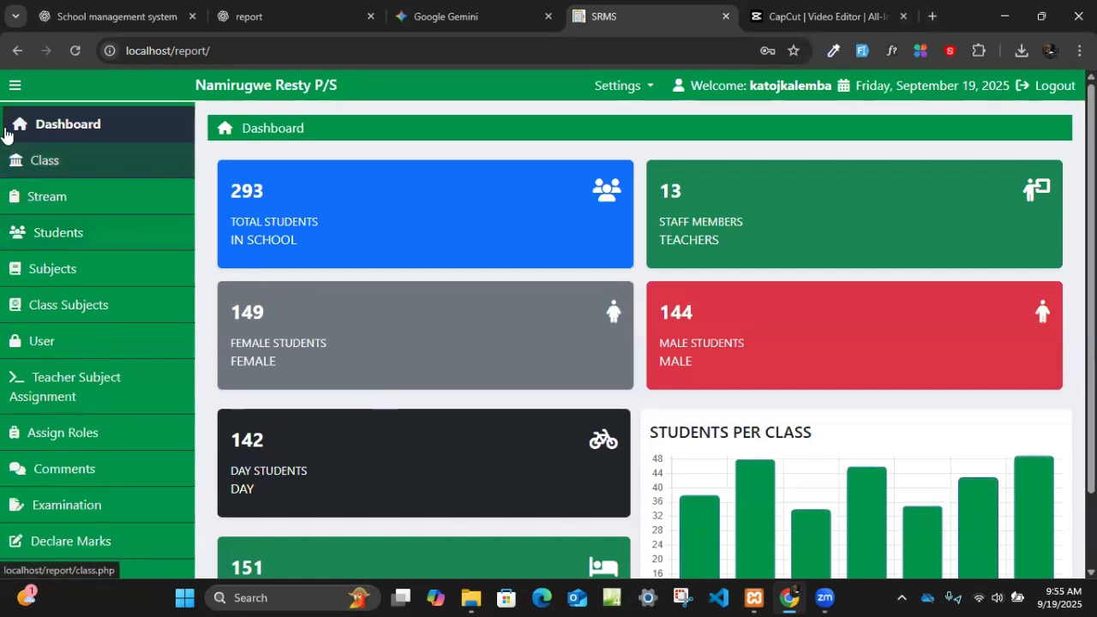
- Collapse and re-expand the navigation sidebar, and review the dashboard's statistics cards and students-per-class chart
left_click(13, 87)
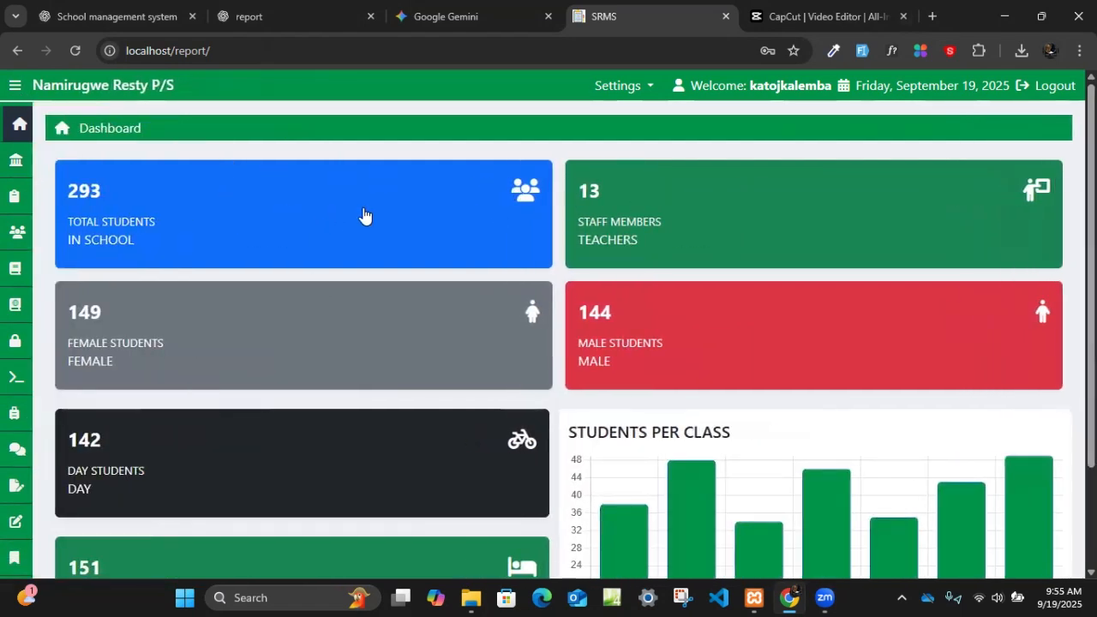
left_click(14, 88)
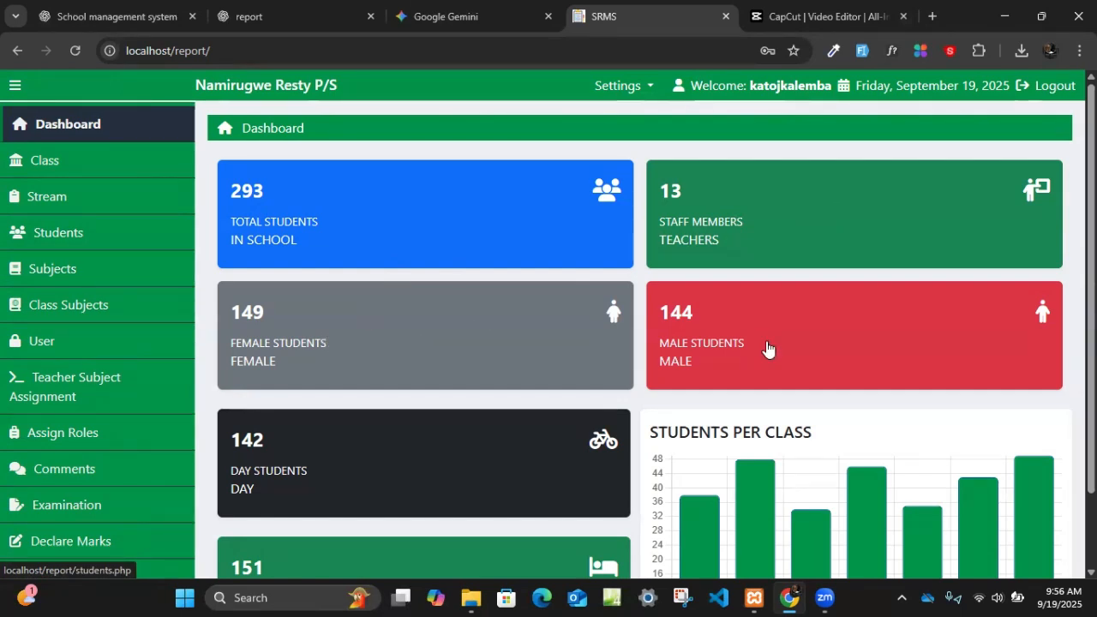
scroll(516, 525, "down", 2)
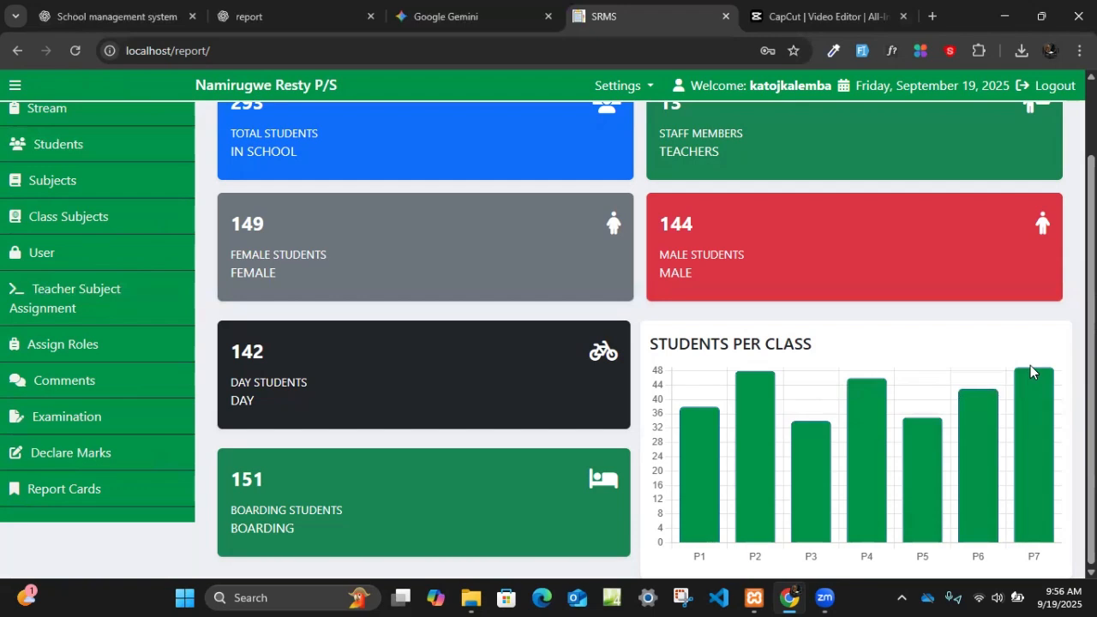
scroll(69, 454, "up", 2)
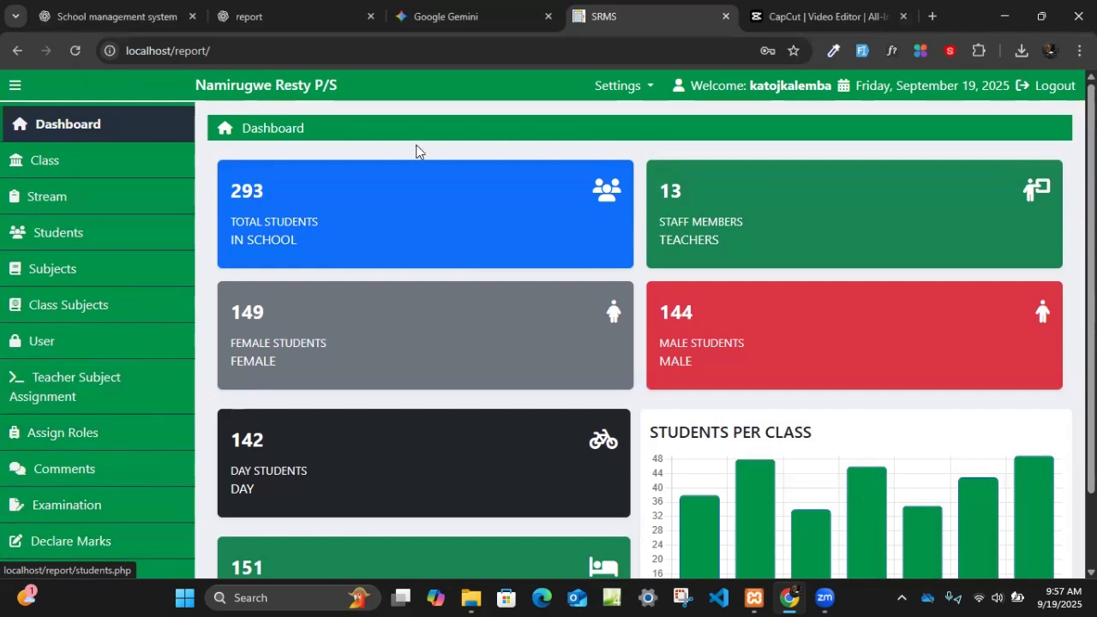
- Open the full student list from the dashboard's total students card, look through it and return to the dashboard
left_click(349, 223)
scroll(629, 386, "down", 4)
scroll(630, 384, "up", 4)
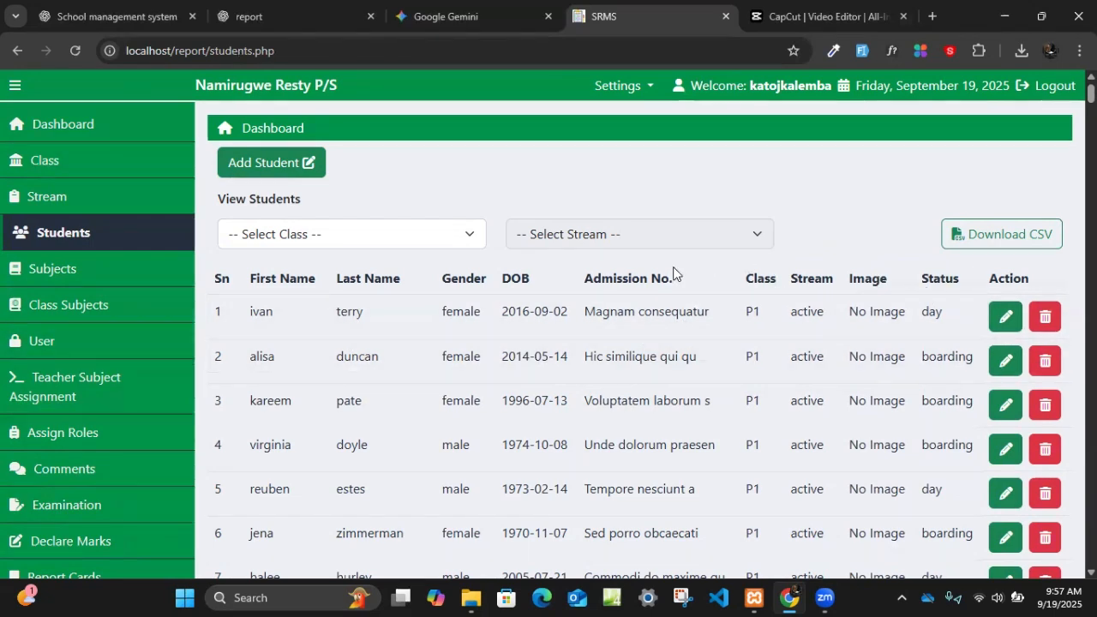
left_click(78, 135)
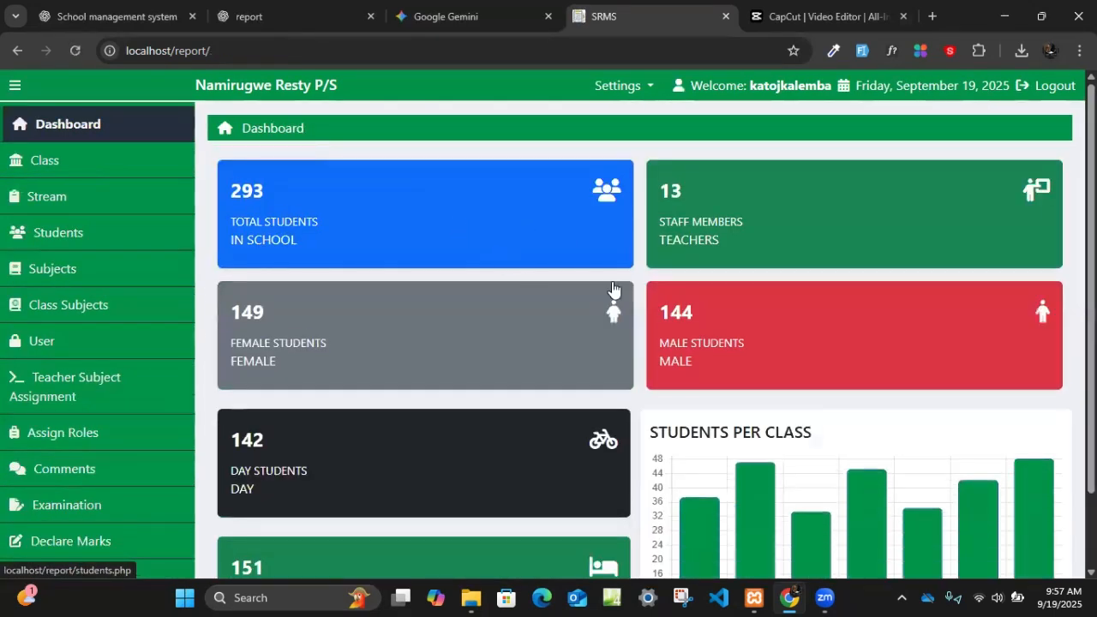
- Open the class list and look through all registered classes
left_click(130, 165)
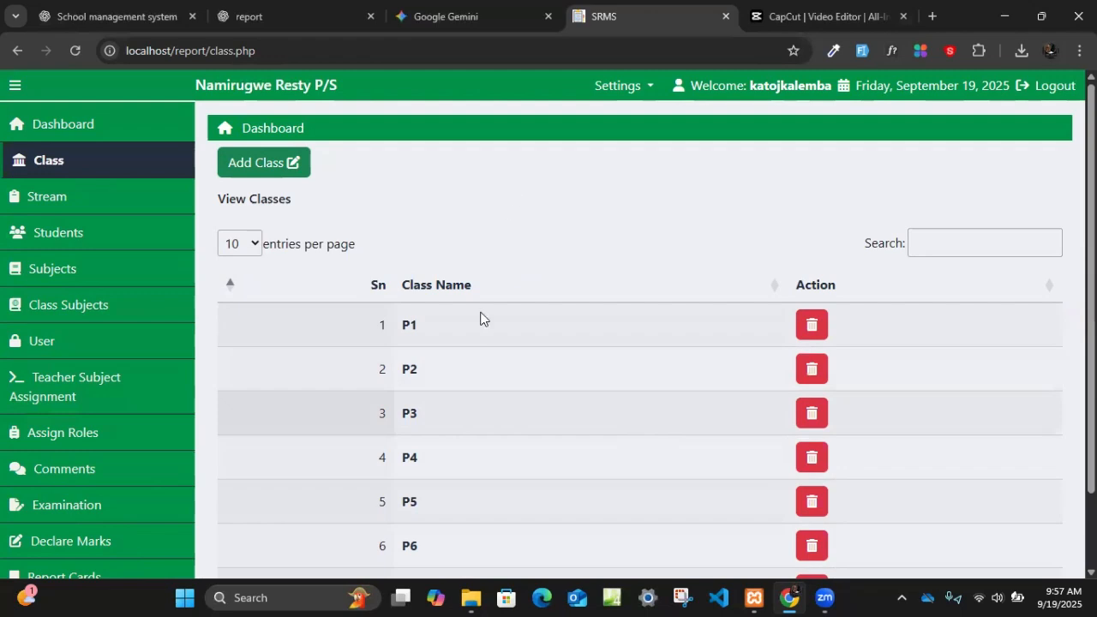
scroll(482, 341, "down", 2)
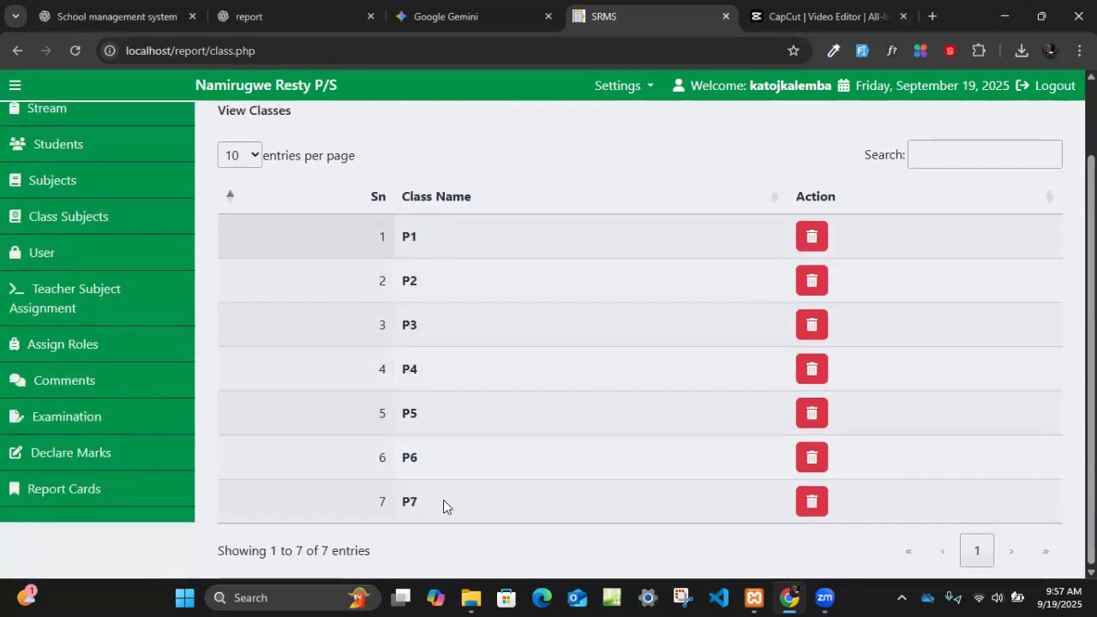
scroll(443, 501, "up", 2)
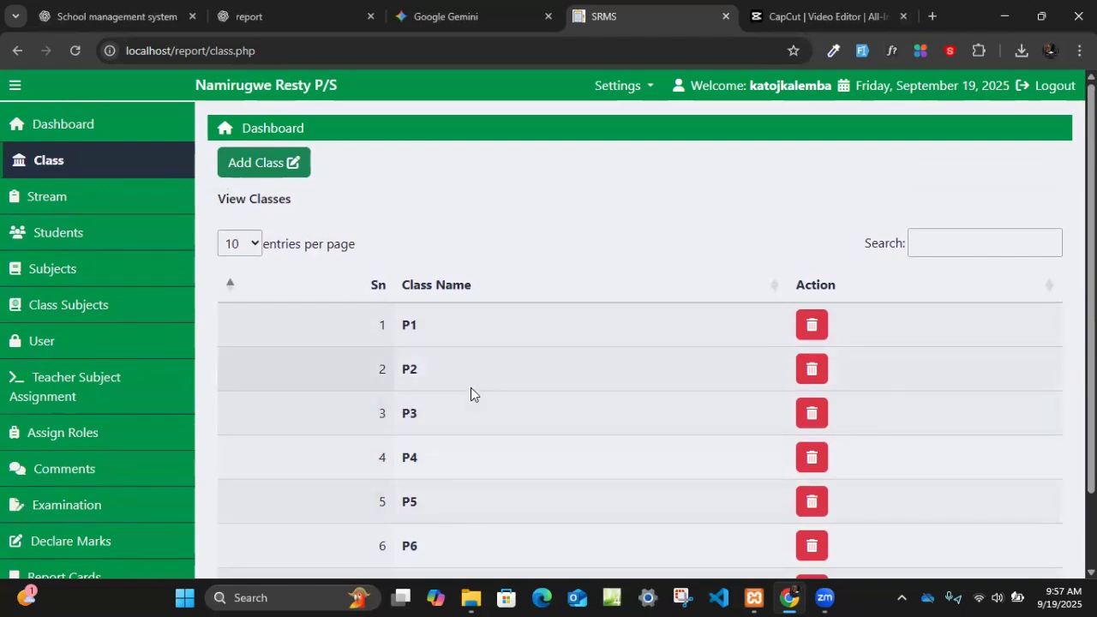
- Add a new class named p8 and check for it in the class list
left_click(271, 168)
left_click(308, 233)
type("p8")
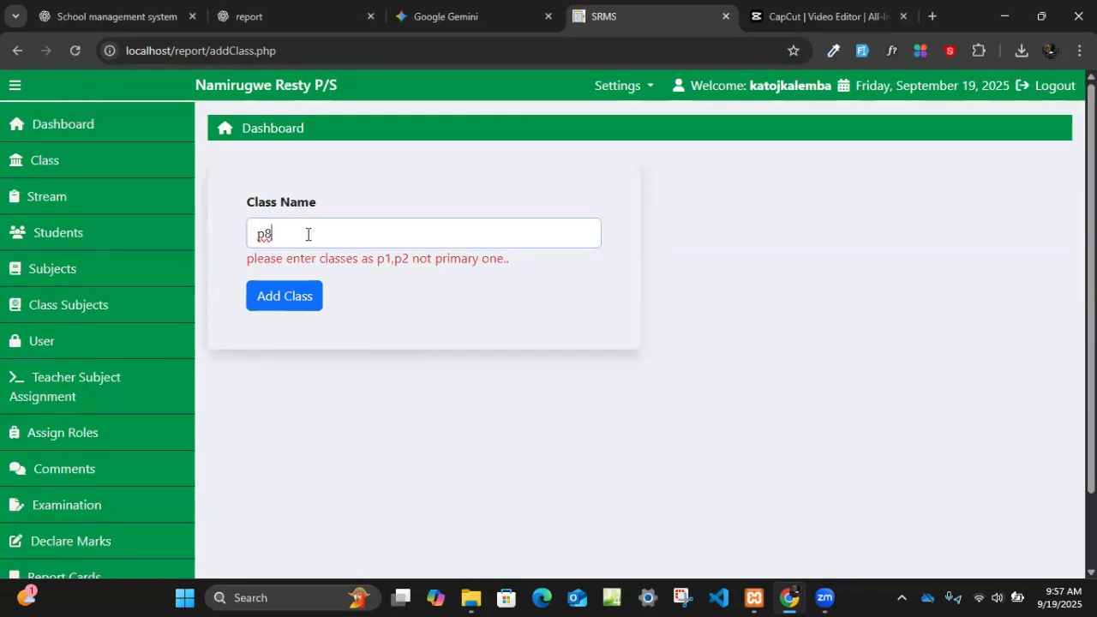
left_click(287, 301)
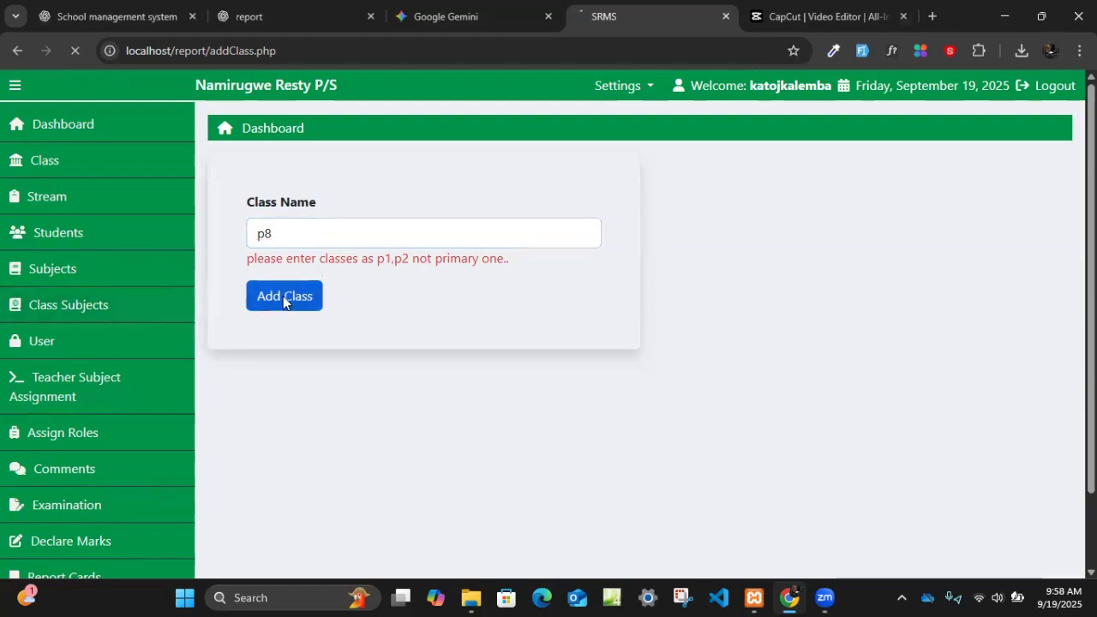
scroll(355, 342, "down", 2)
scroll(358, 347, "down", 1)
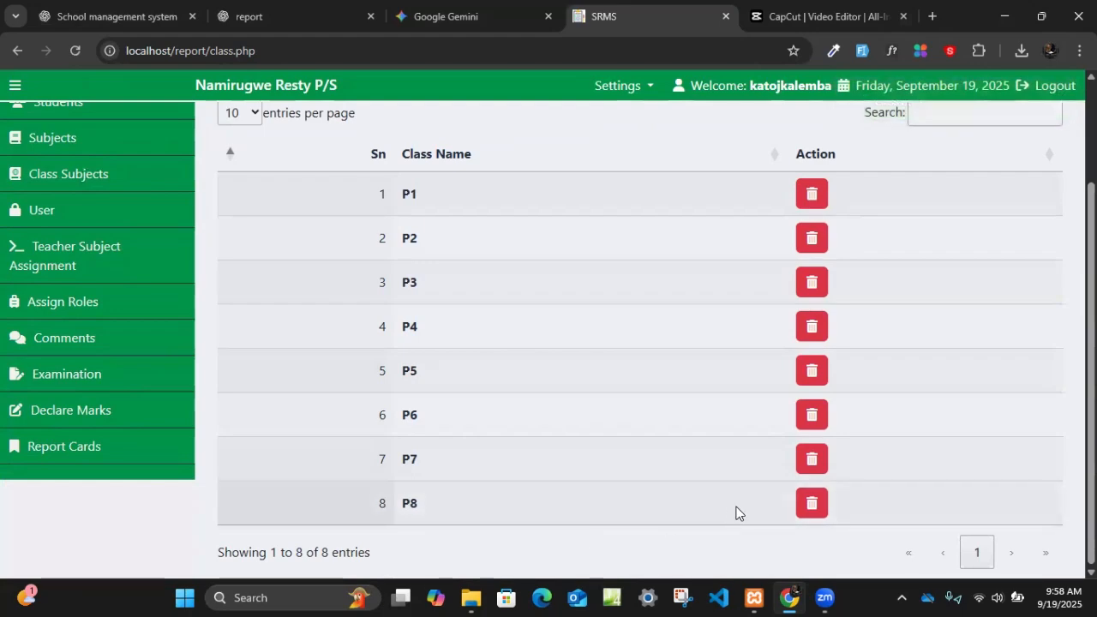
scroll(630, 490, "up", 2)
scroll(625, 484, "down", 2)
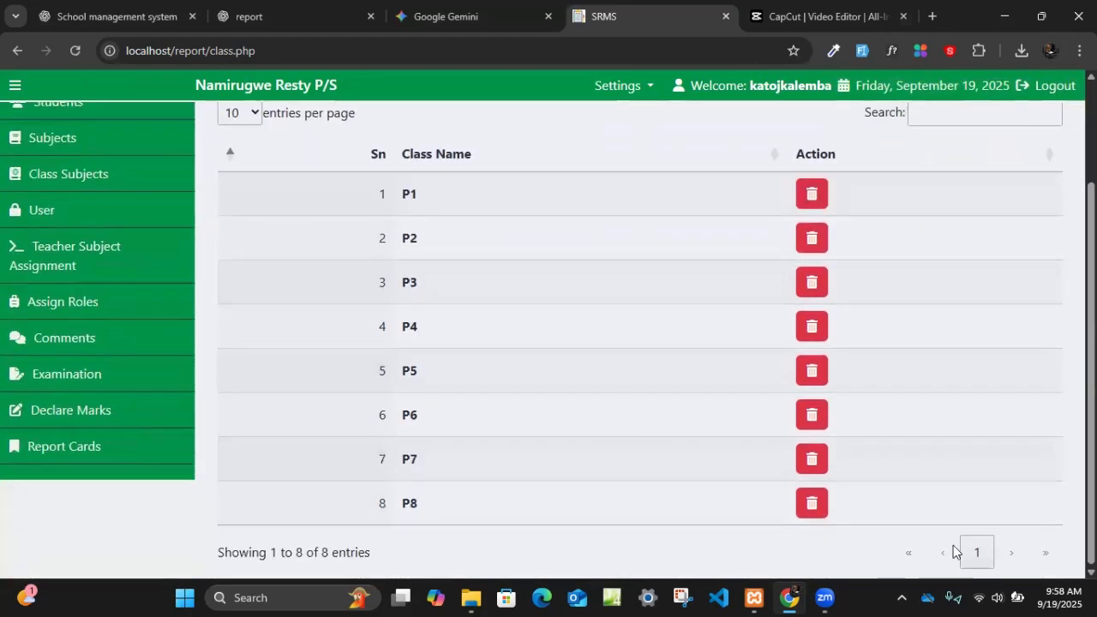
- Delete class P8 from the class list and confirm the deletion
left_click(810, 502)
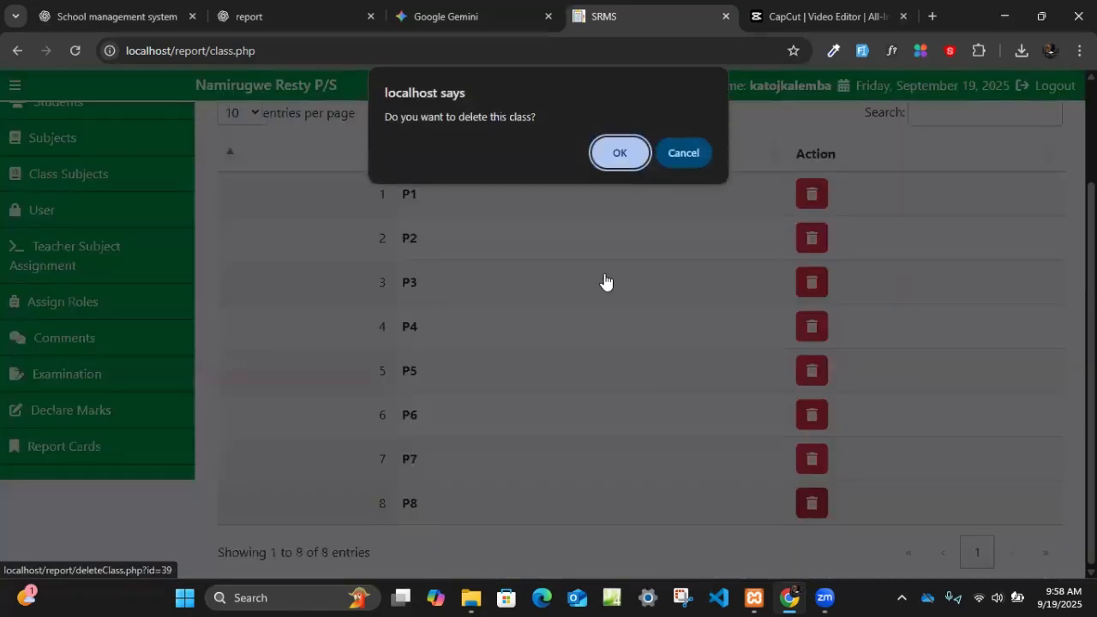
left_click(620, 155)
scroll(514, 535, "down", 2)
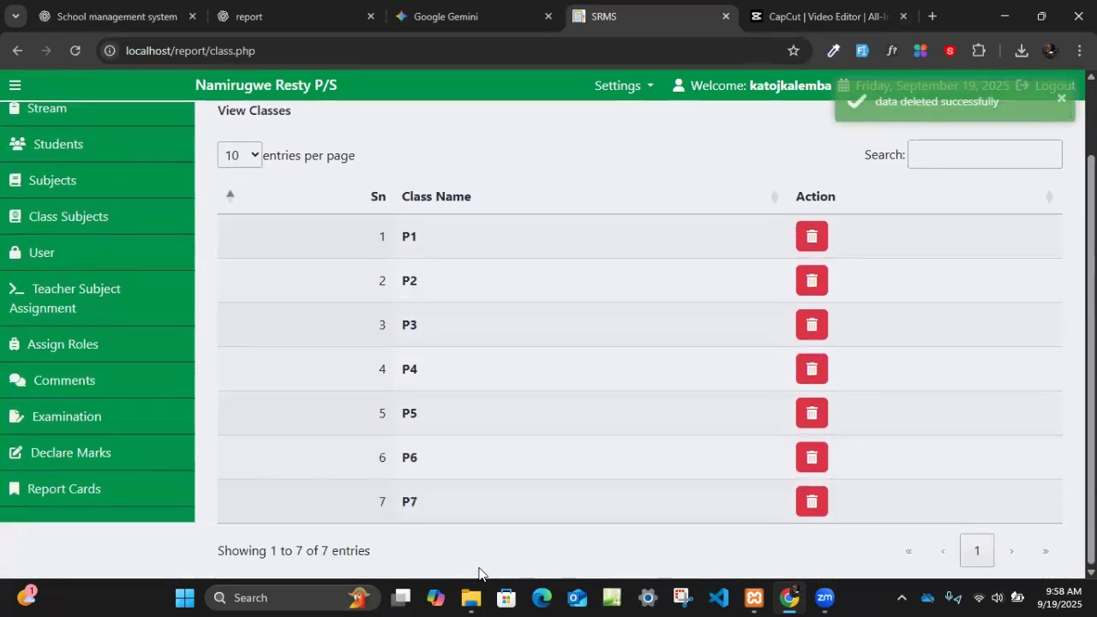
scroll(446, 523, "up", 2)
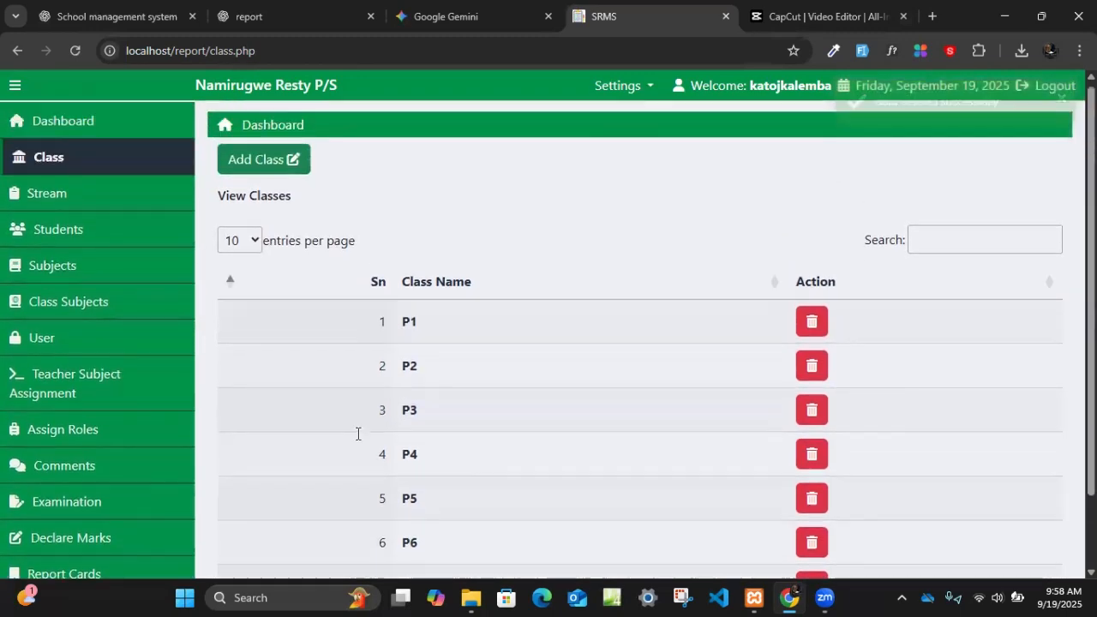
- Try to add another class named p2 to test how duplicates are handled
left_click(253, 163)
left_click(315, 234)
type("p2")
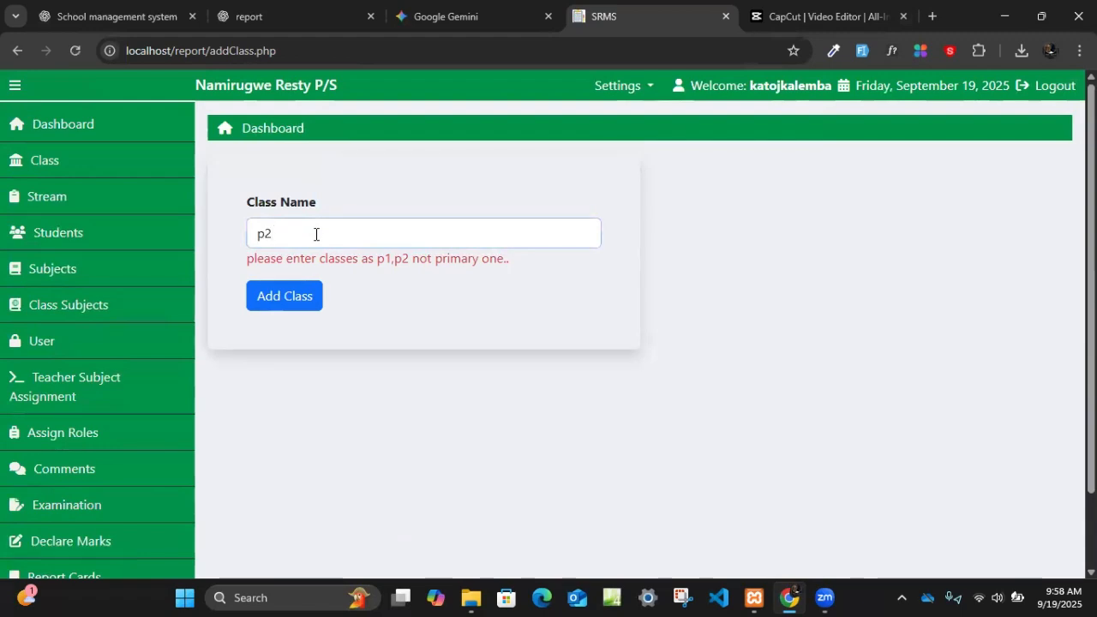
key("Return")
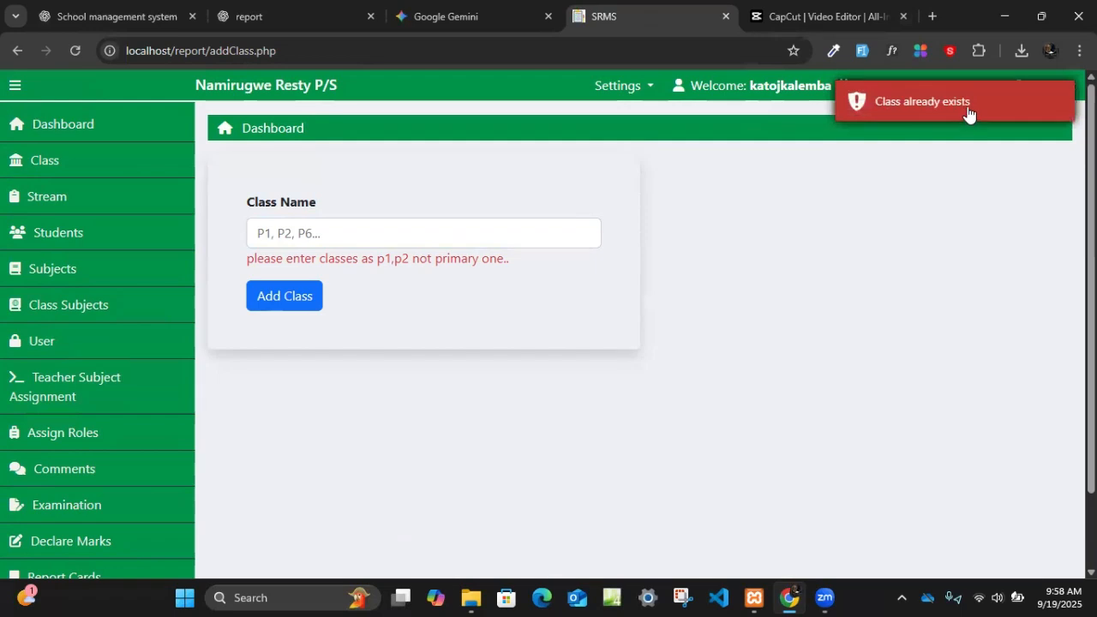
- Review the class list again and open the list of streams
left_click(119, 166)
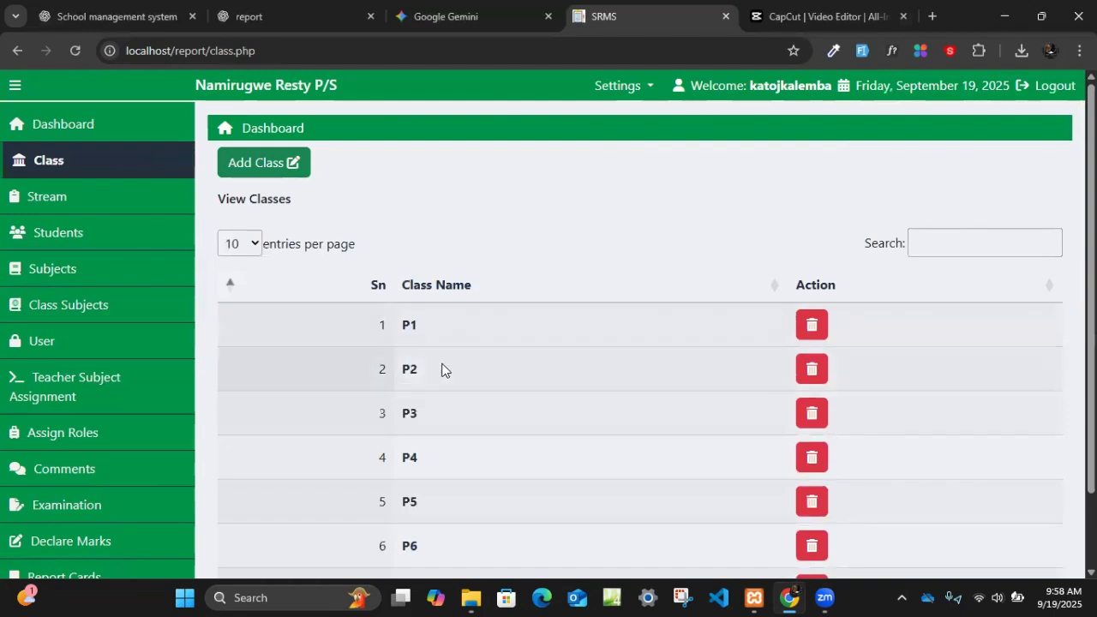
scroll(434, 407, "down", 1)
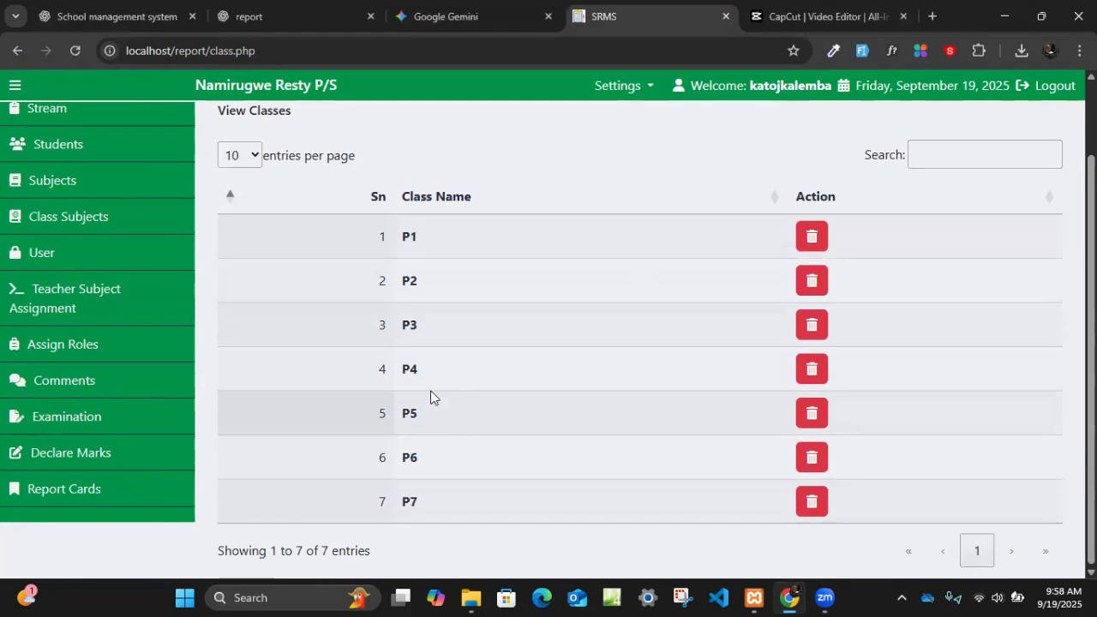
scroll(286, 325, "up", 1)
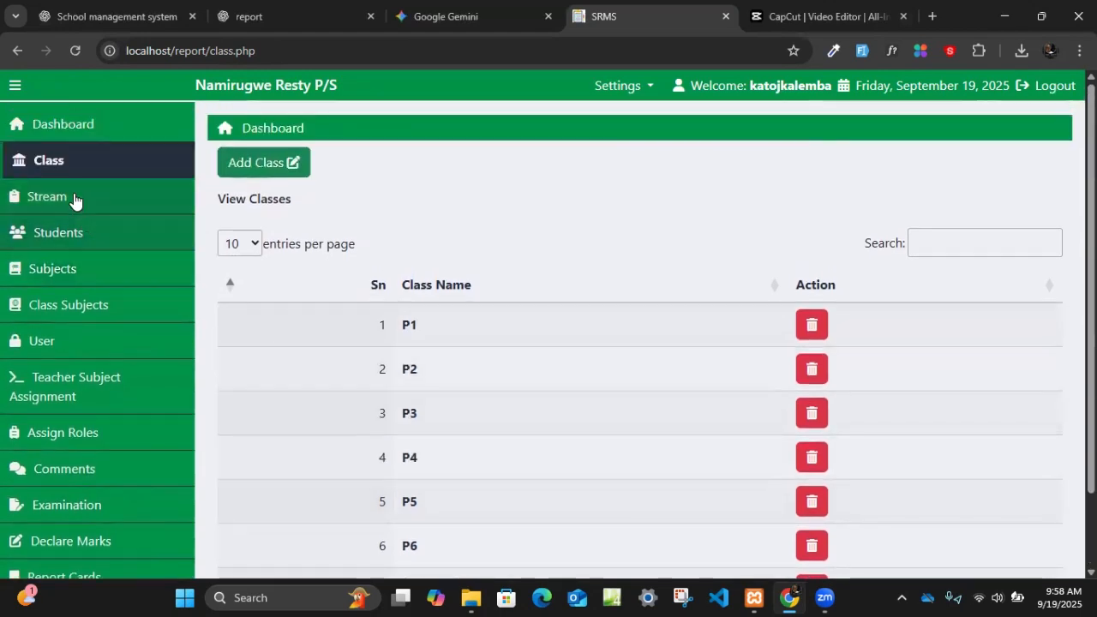
left_click(74, 196)
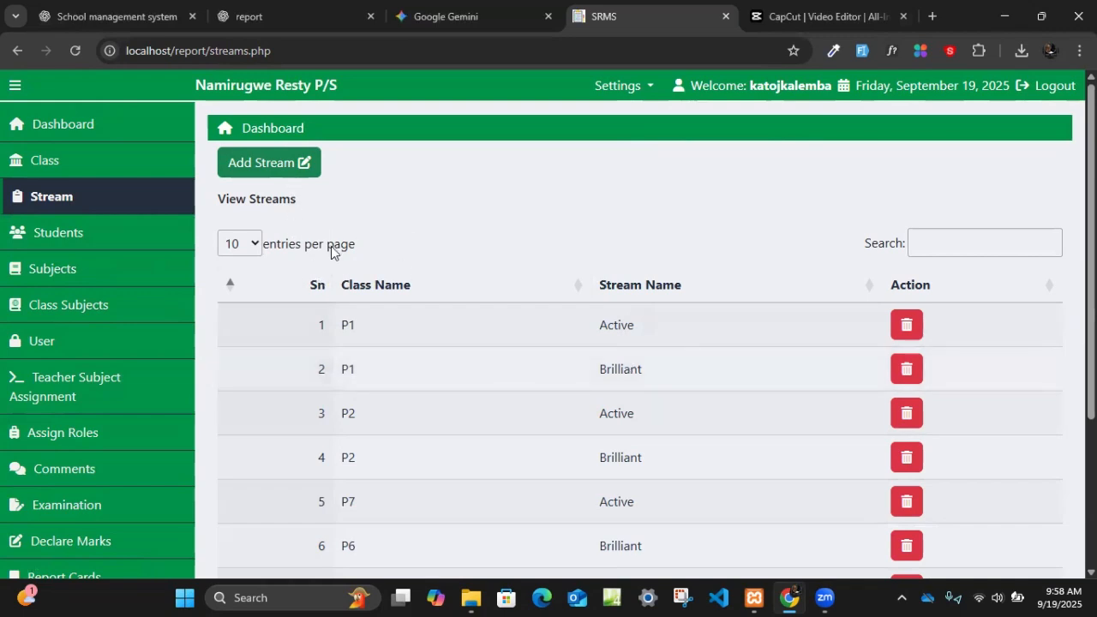
left_click(277, 171)
left_click(333, 218)
left_click(320, 304)
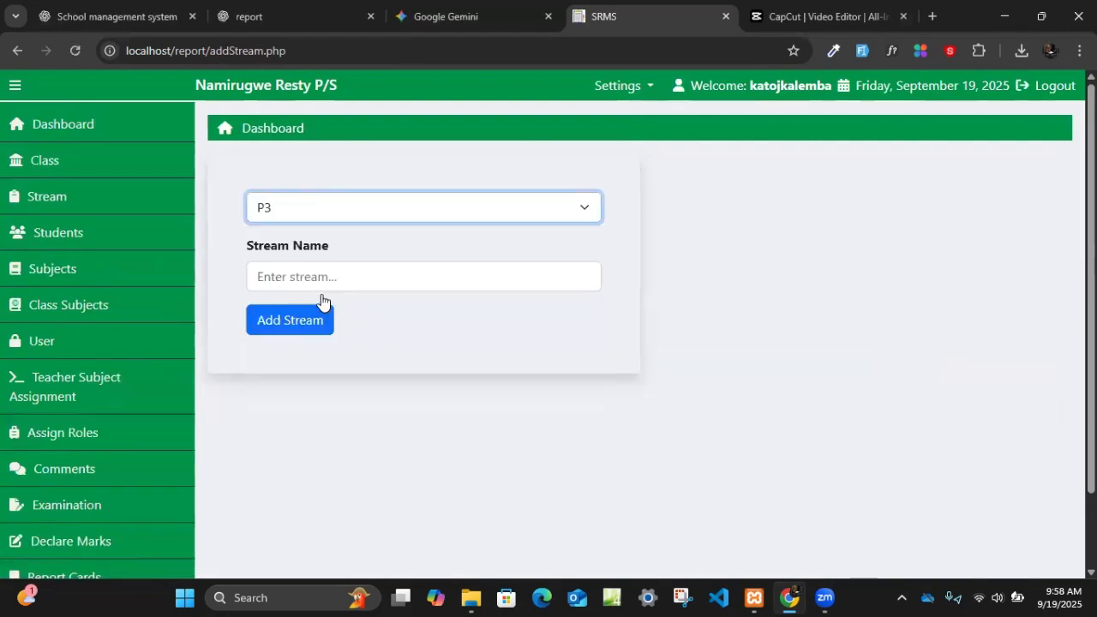
left_click(328, 275)
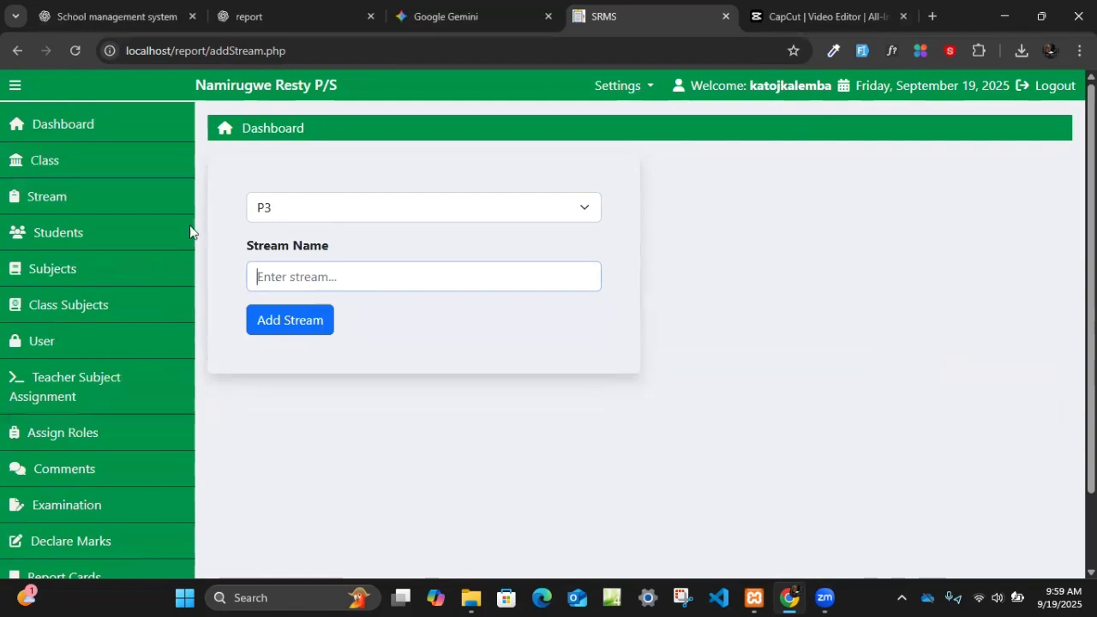
left_click(117, 192)
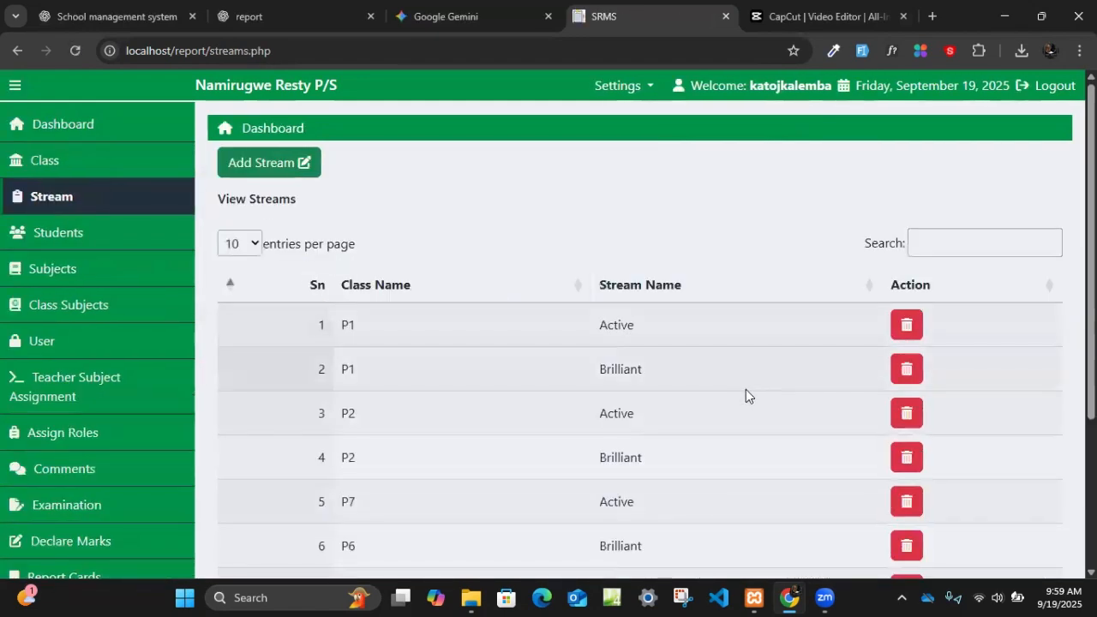
- Request deletion of class P1's Active stream and cancel it at the confirmation
left_click(907, 327)
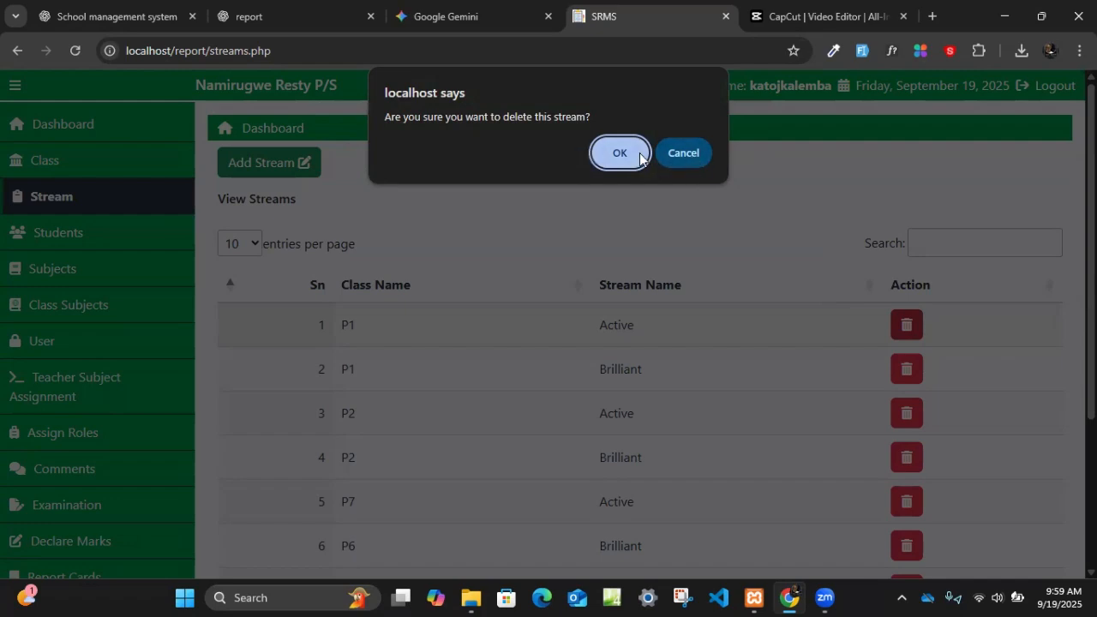
left_click(693, 154)
left_click(1000, 597)
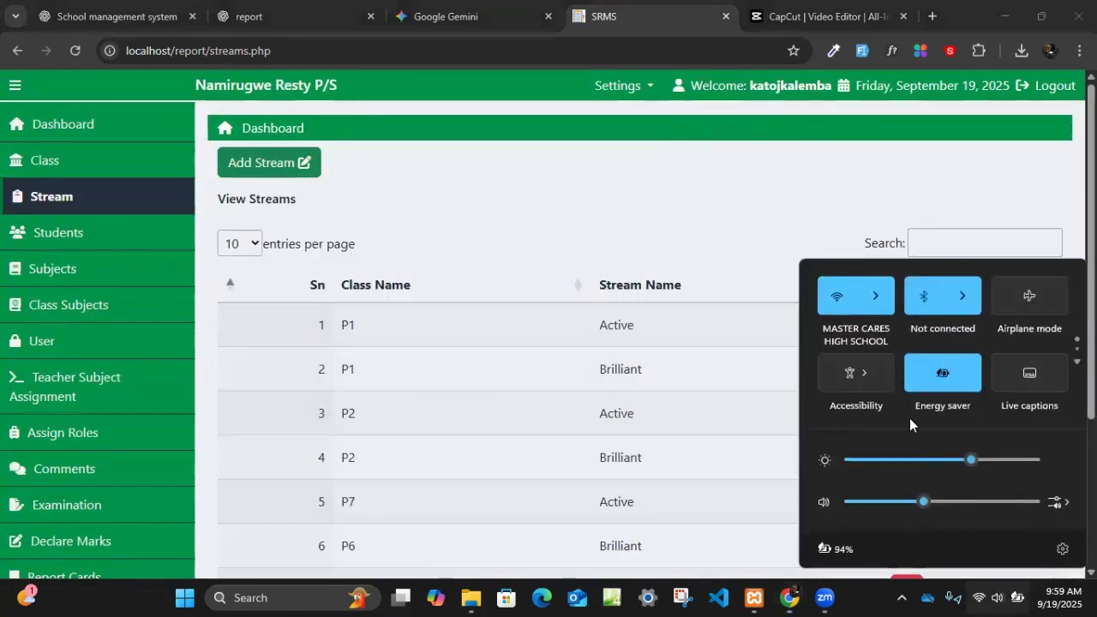
left_click(616, 225)
- Open the student list and bring up a blank form for a new student
left_click(74, 236)
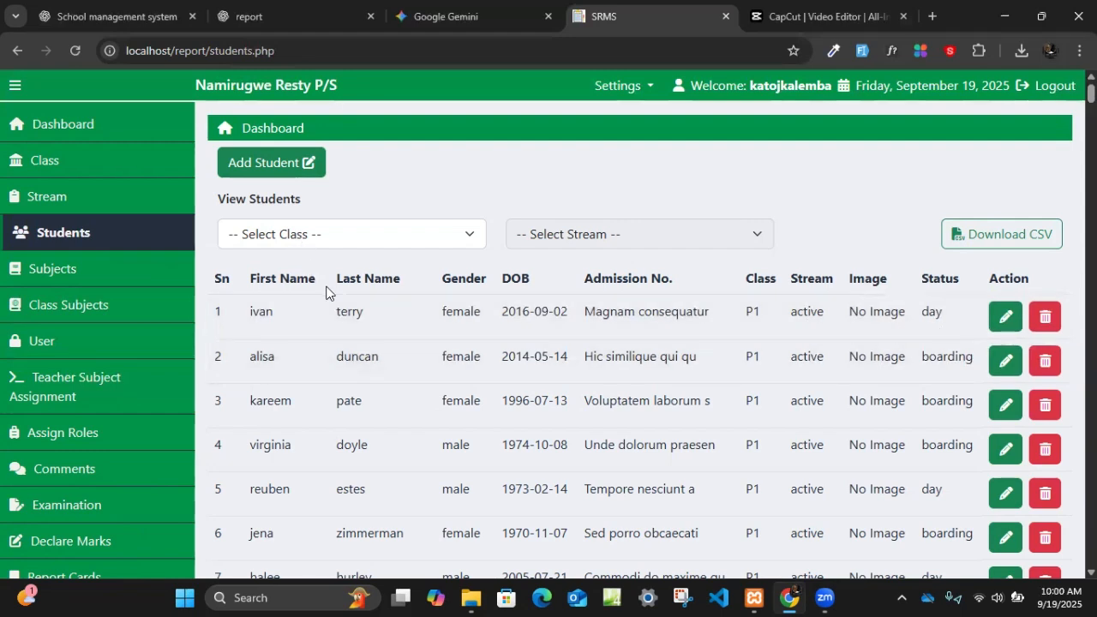
left_click(264, 163)
left_click(260, 196)
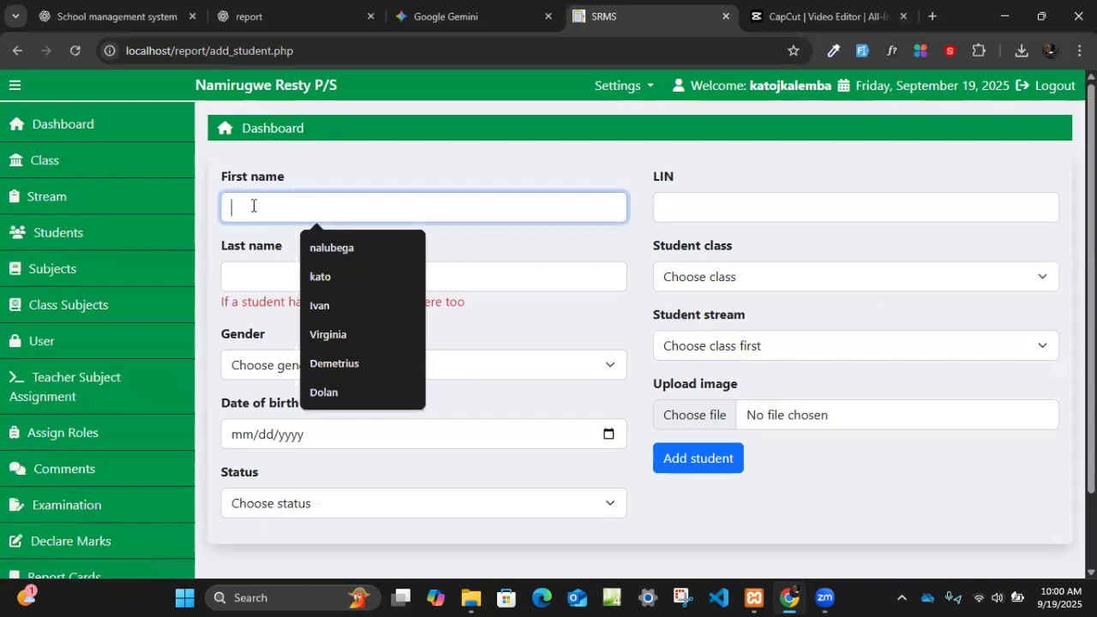
left_click(266, 273)
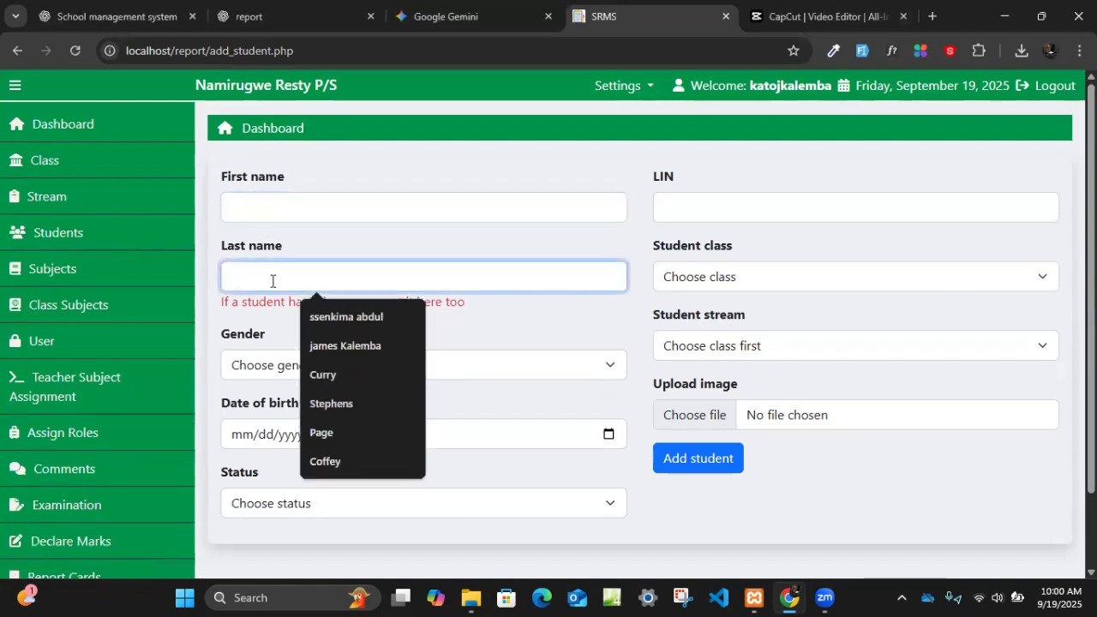
left_click(355, 252)
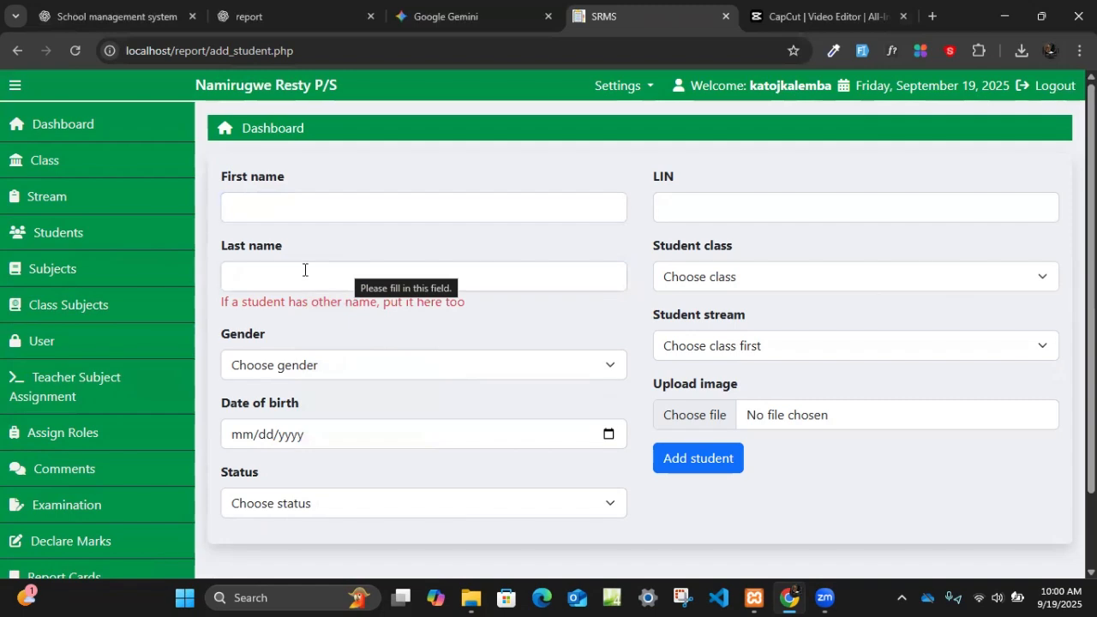
left_click(276, 284)
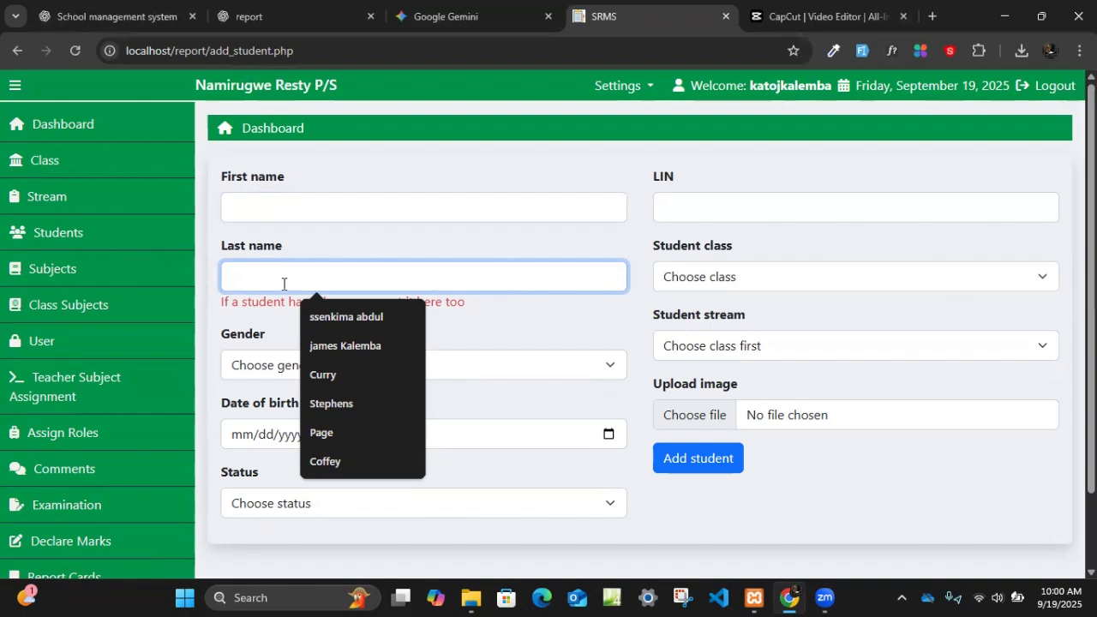
- Fill in the student's first name and last name, including the other name, from the saved suggestions
left_click(262, 214)
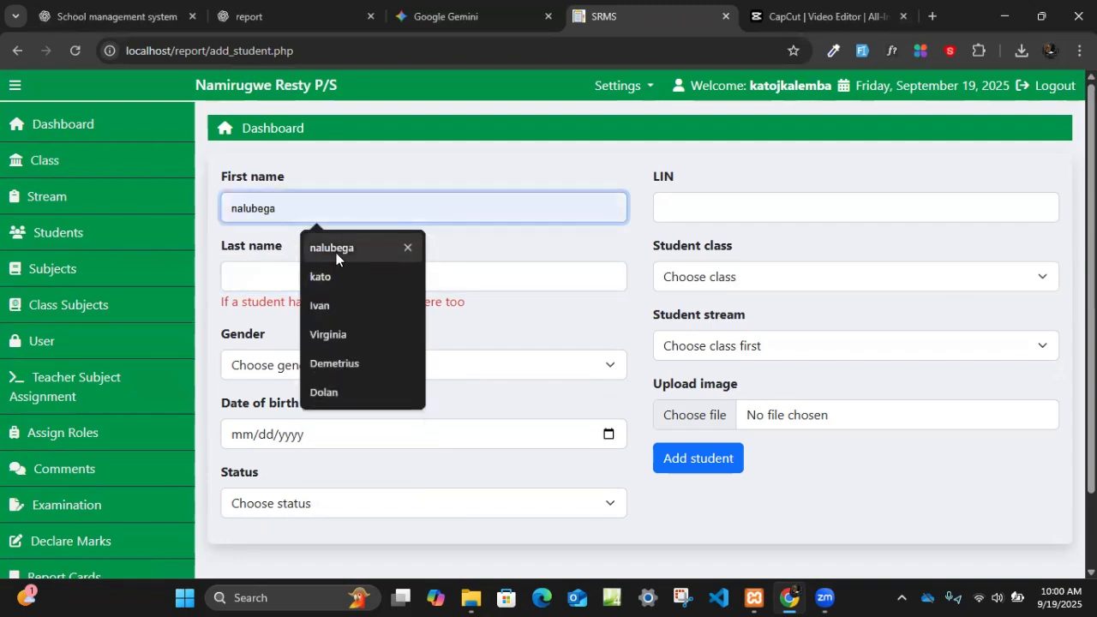
left_click(308, 257)
left_click(298, 276)
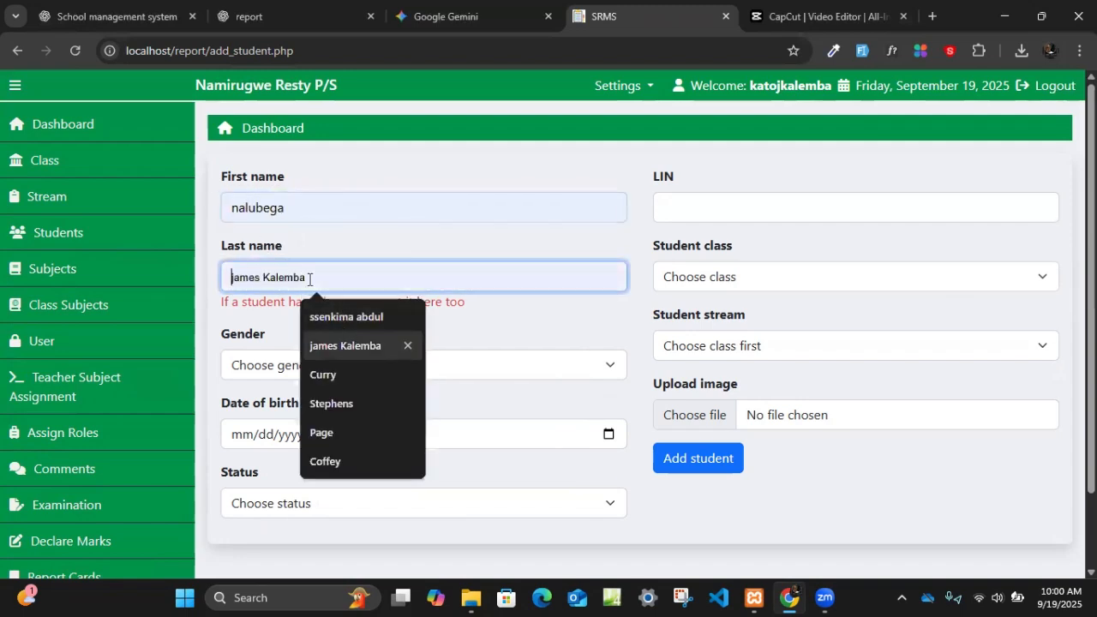
left_click_drag(301, 218, 214, 187)
type("ka")
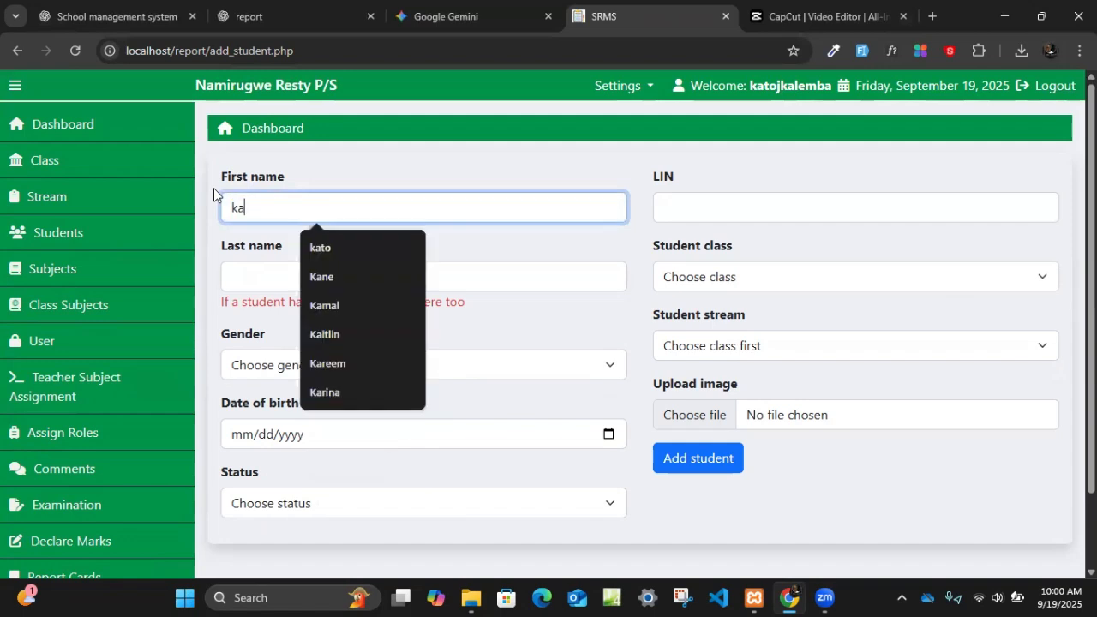
left_click(375, 249)
left_click(288, 279)
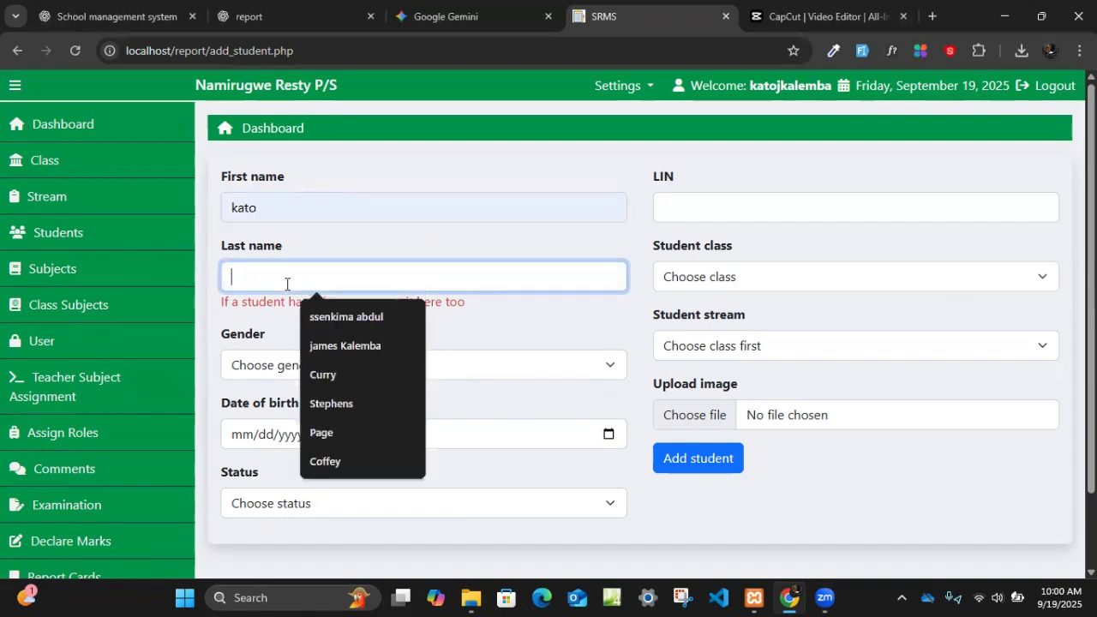
left_click(334, 343)
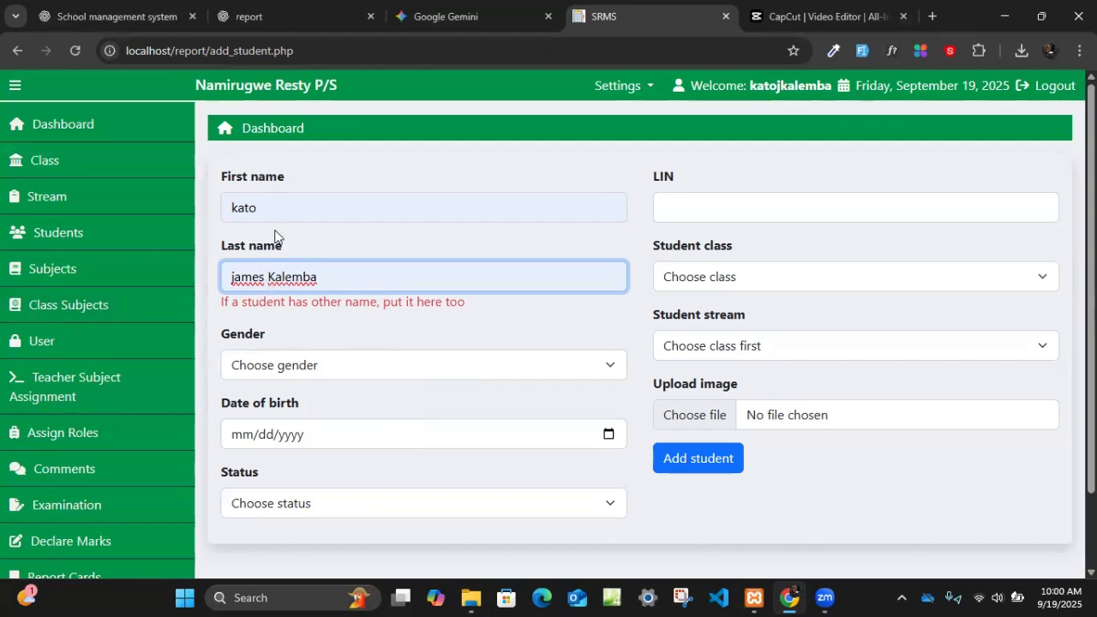
- Set the new student's gender to Male and choose the date of birth from the calendar
left_click(313, 368)
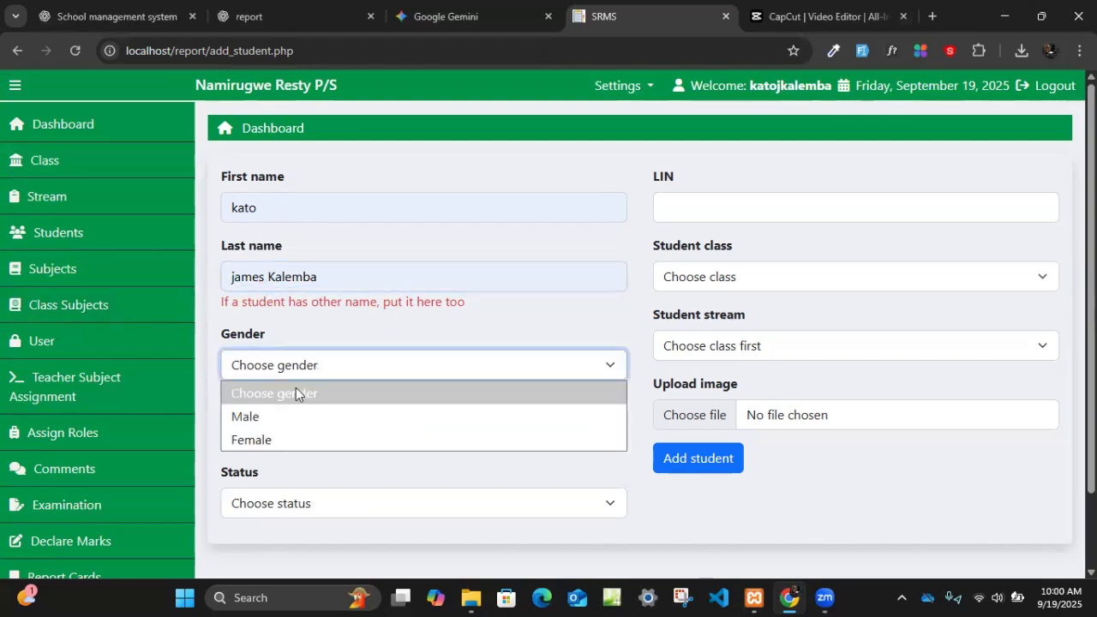
left_click(284, 420)
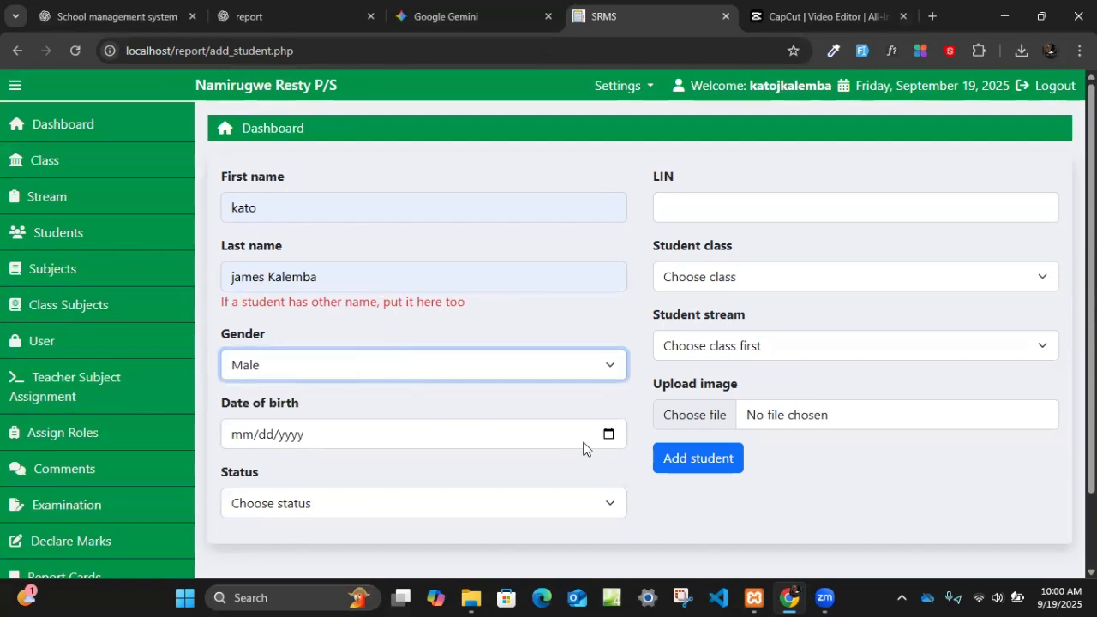
left_click(264, 435)
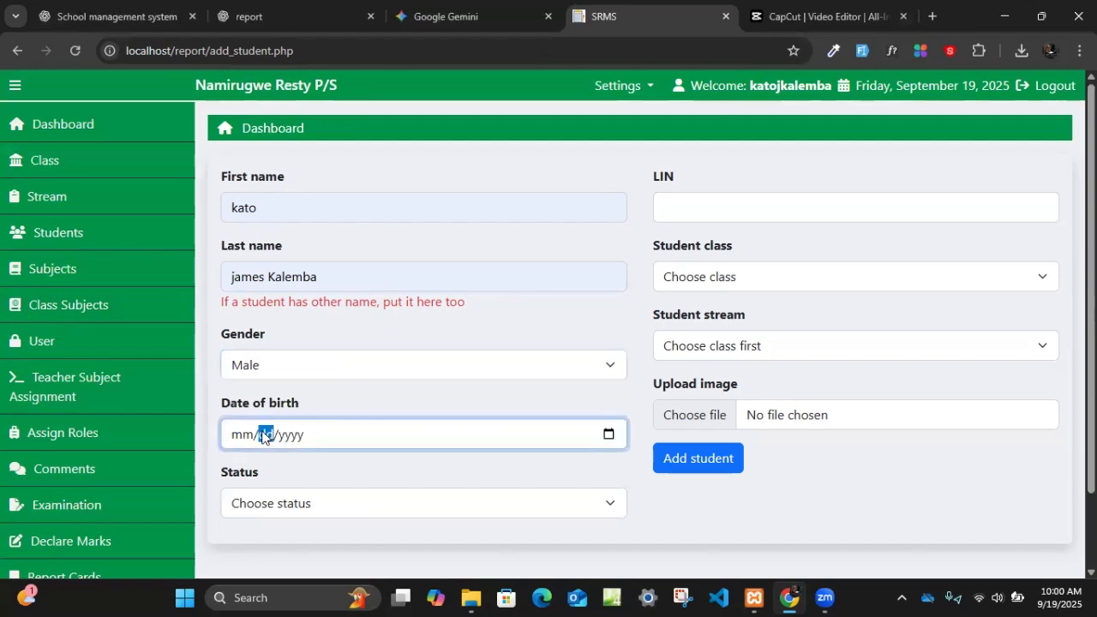
left_click(609, 435)
left_click(287, 211)
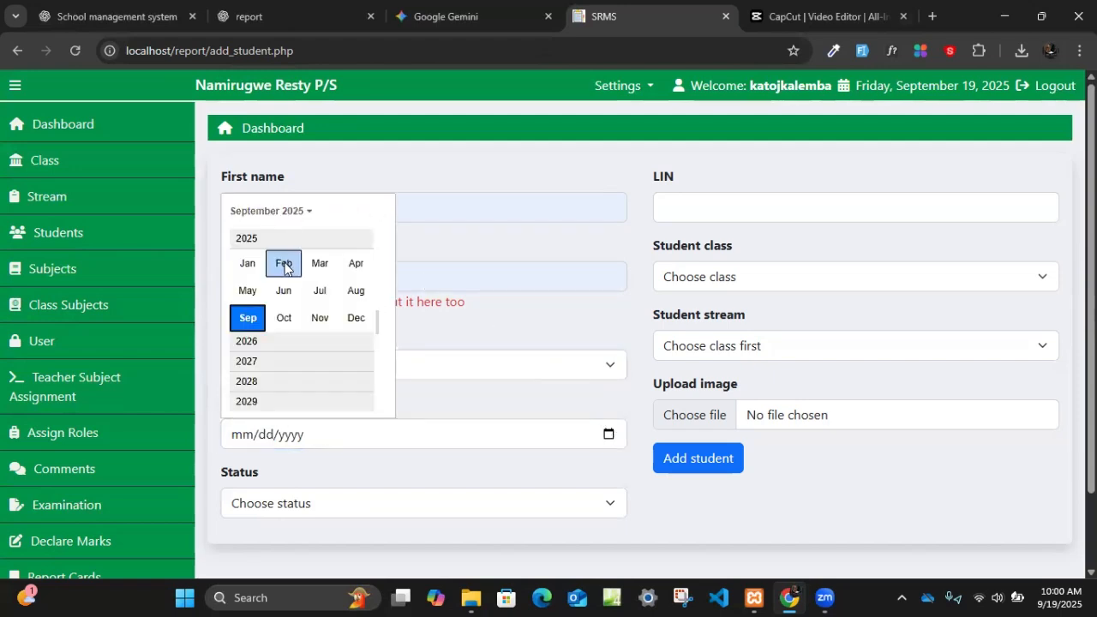
scroll(277, 266, "up", 1)
left_click(269, 214)
left_click(269, 218)
scroll(275, 272, "up", 1)
left_click(280, 250)
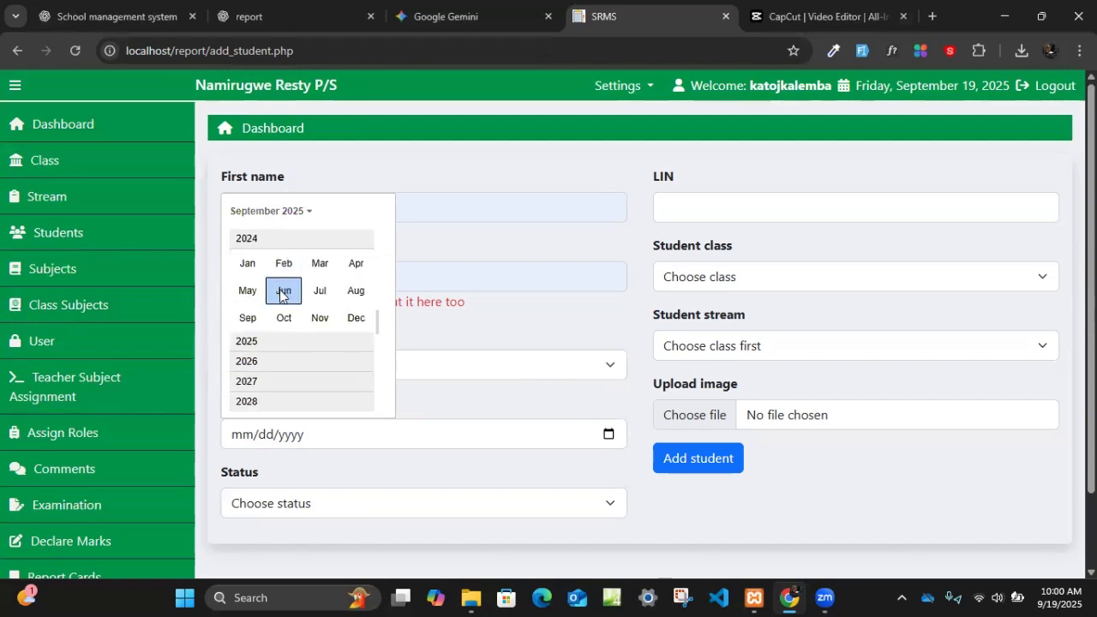
left_click(283, 290)
left_click(286, 295)
- Set the student's status to Boarding and assign them to class P7 with the active stream
left_click(318, 513)
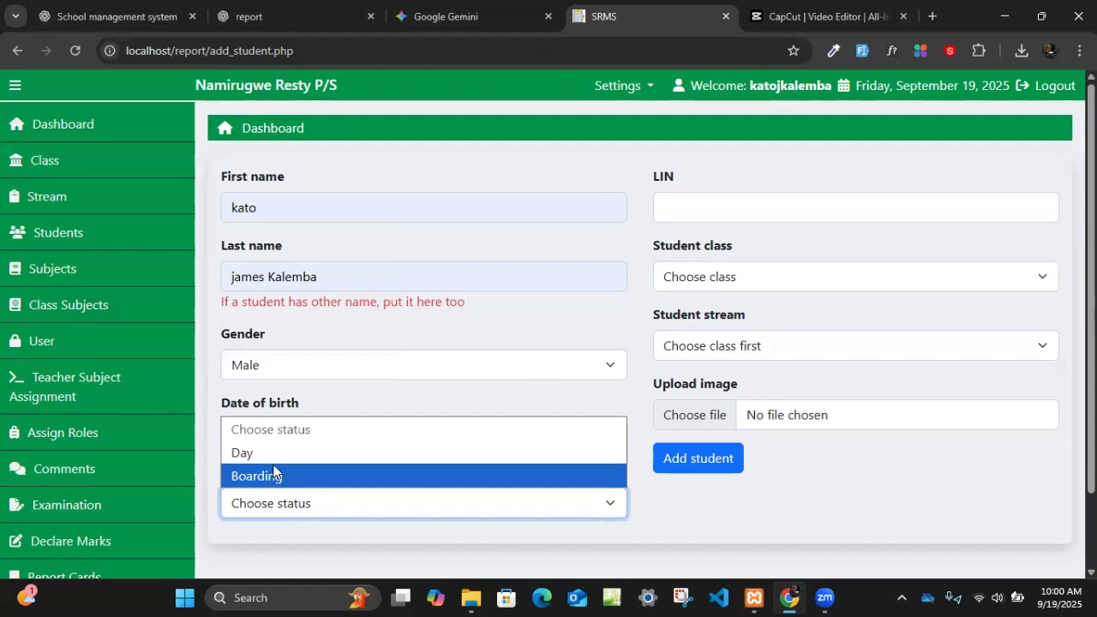
left_click(404, 474)
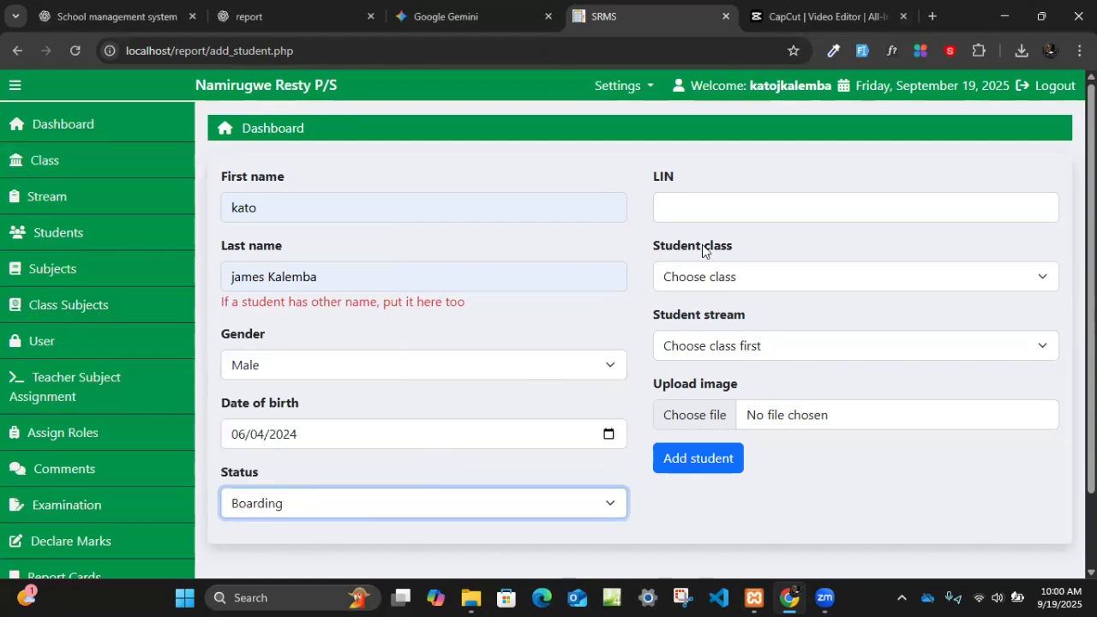
left_click(723, 206)
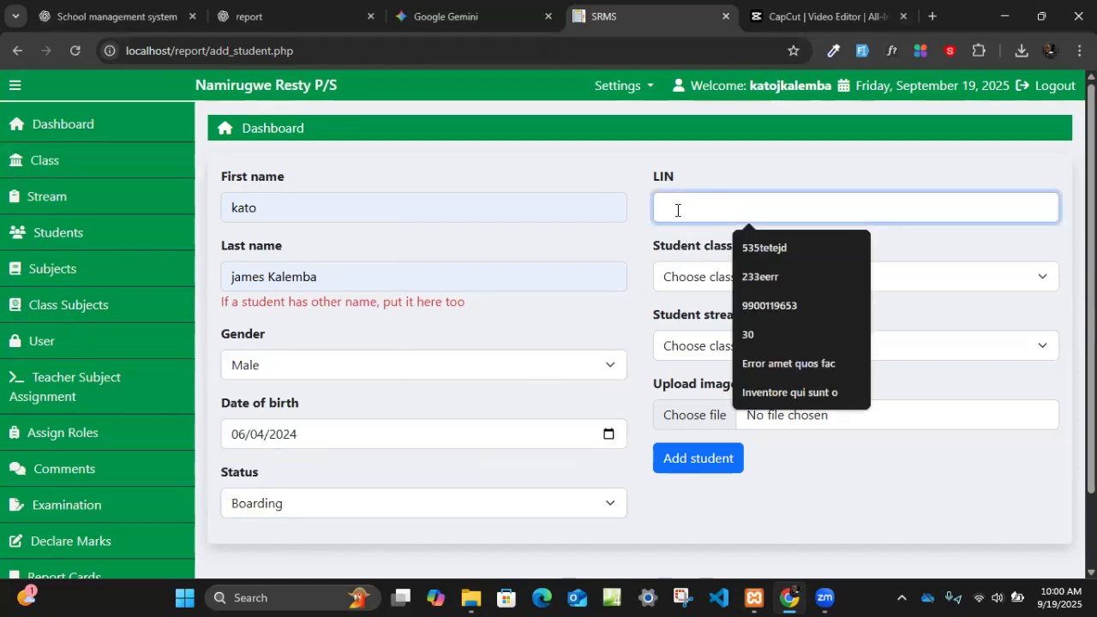
left_click(691, 278)
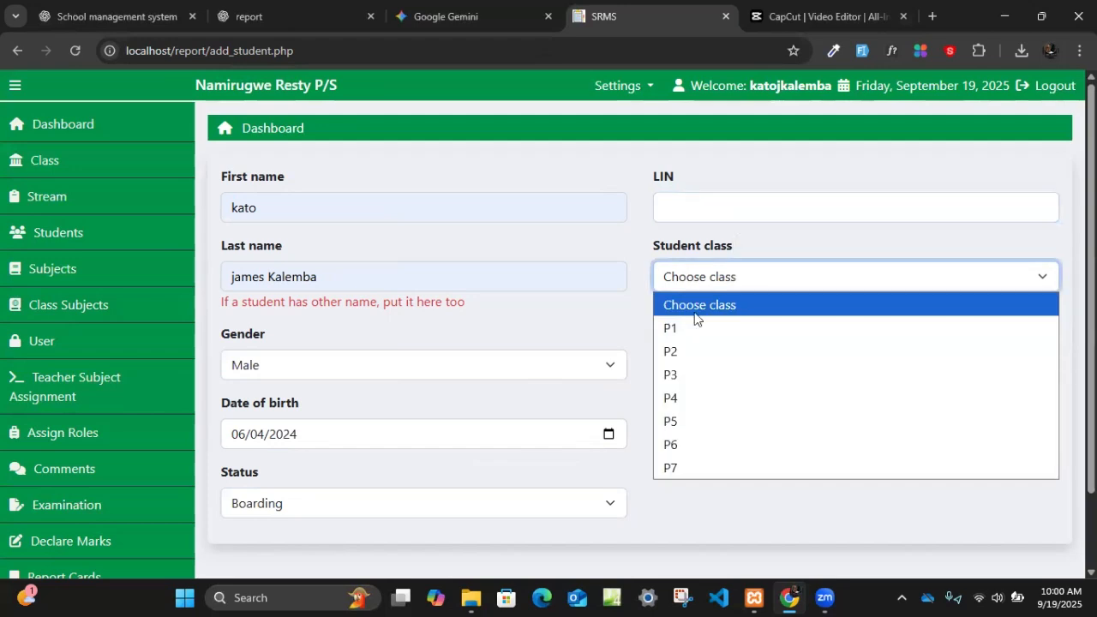
left_click(742, 275)
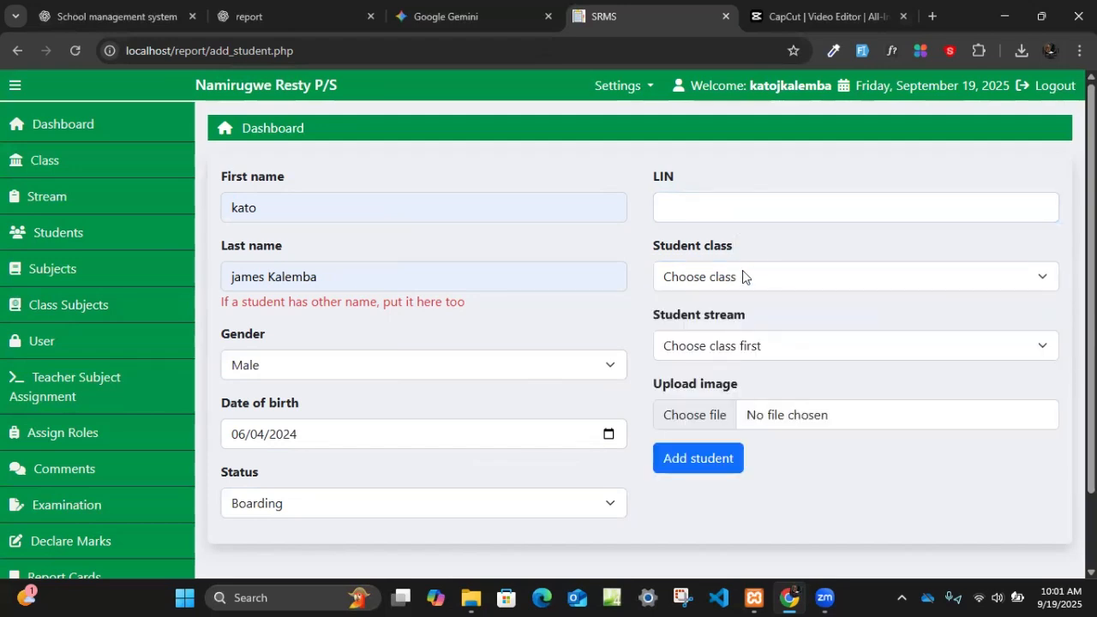
left_click(733, 276)
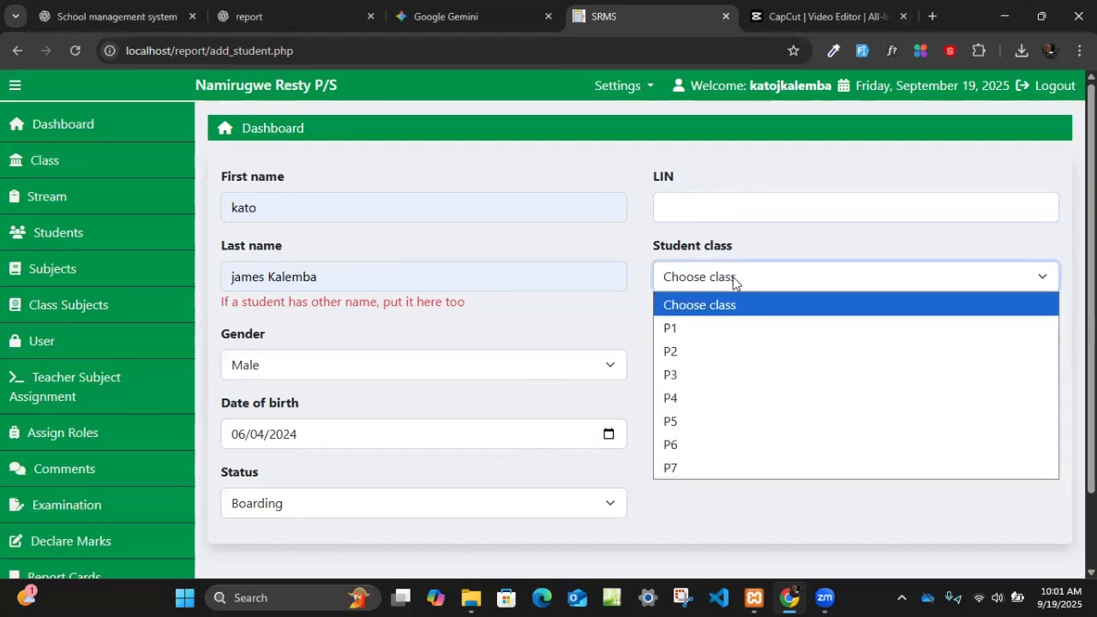
left_click(686, 372)
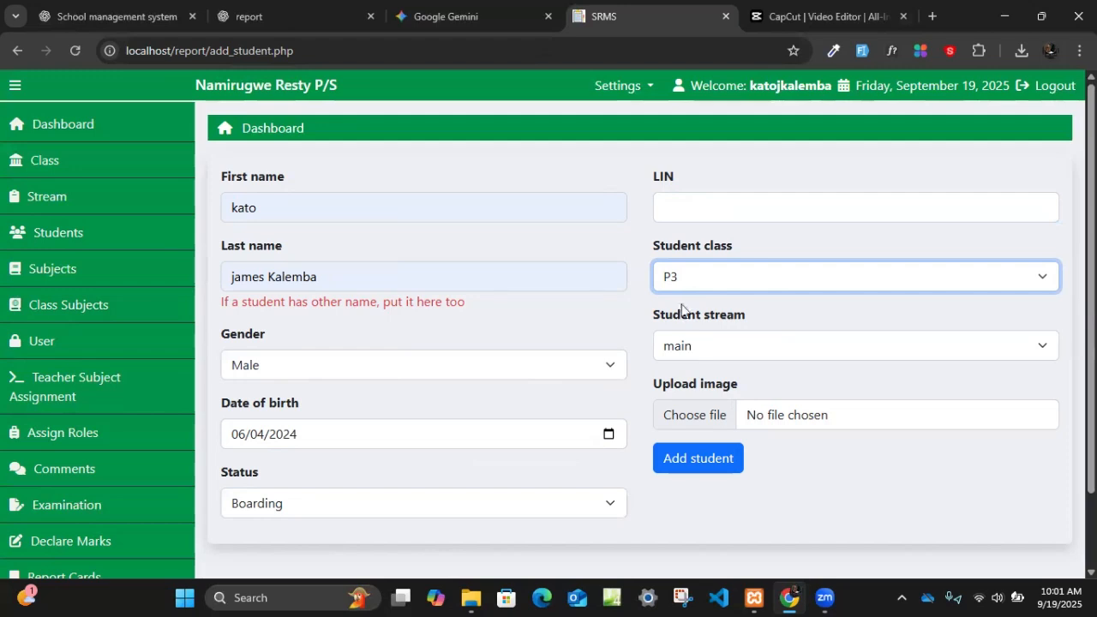
left_click(681, 286)
left_click(670, 468)
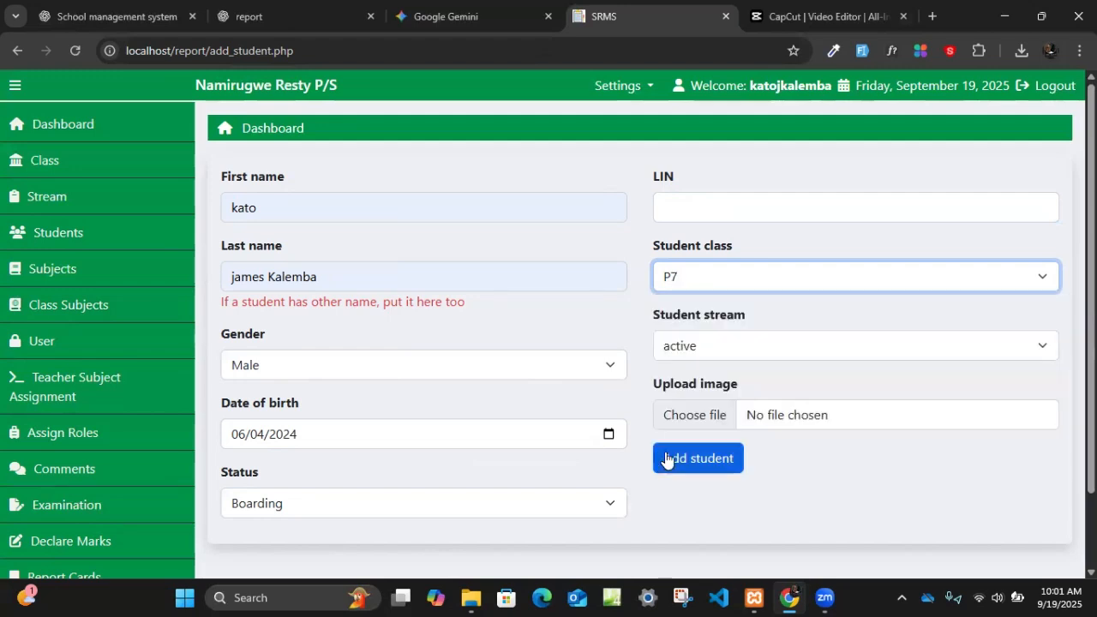
left_click(714, 347)
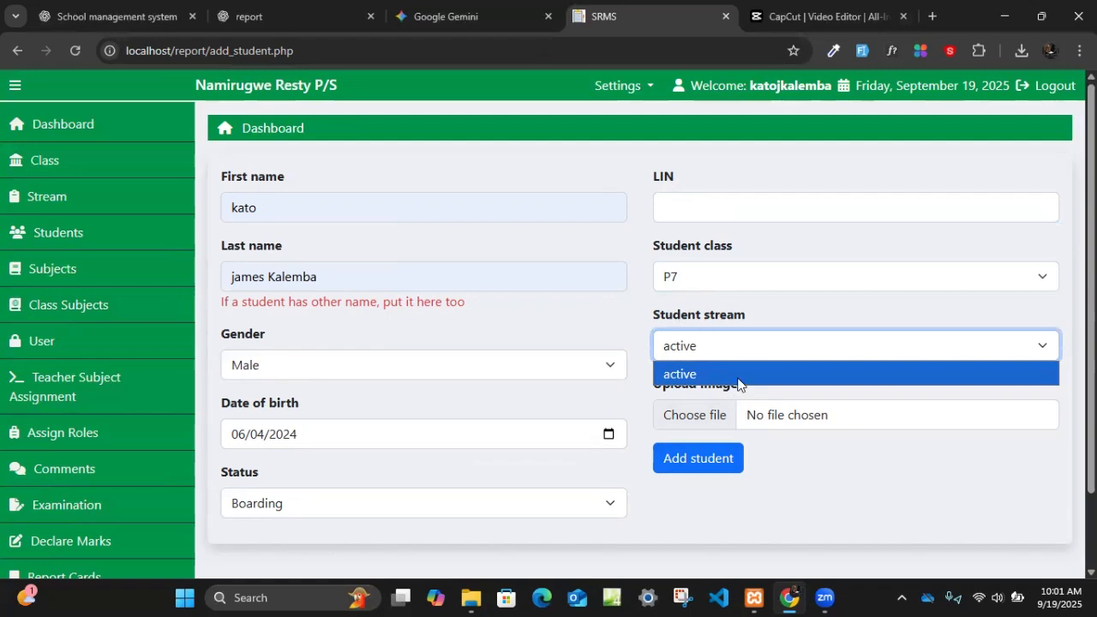
left_click(622, 345)
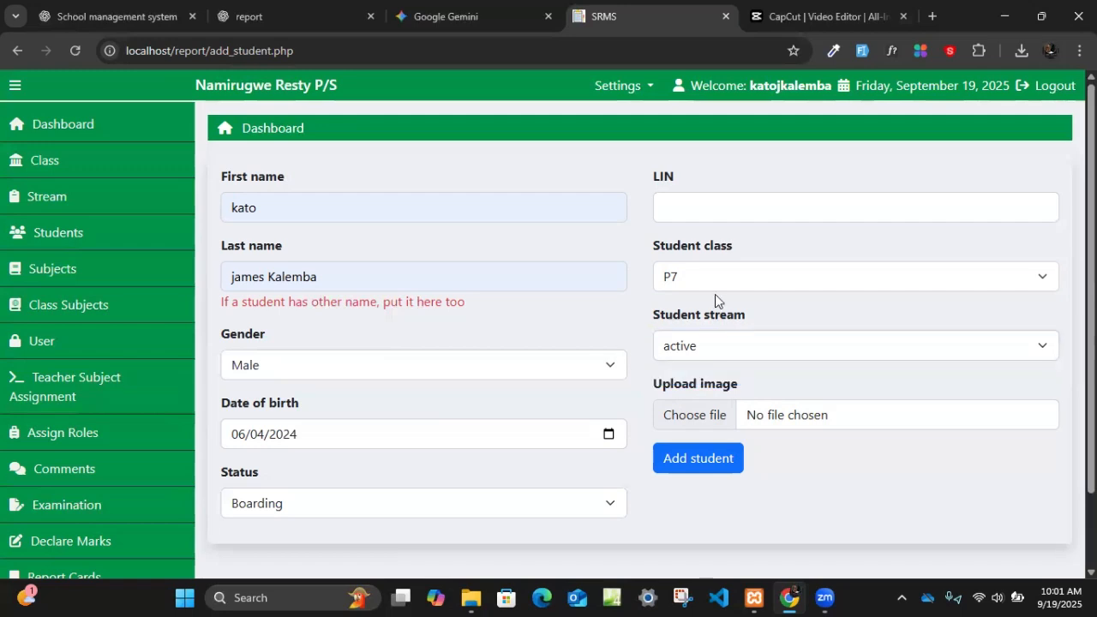
- Attach the image kjk.jpg from the Downloads folder as the student's photo
left_click(708, 416)
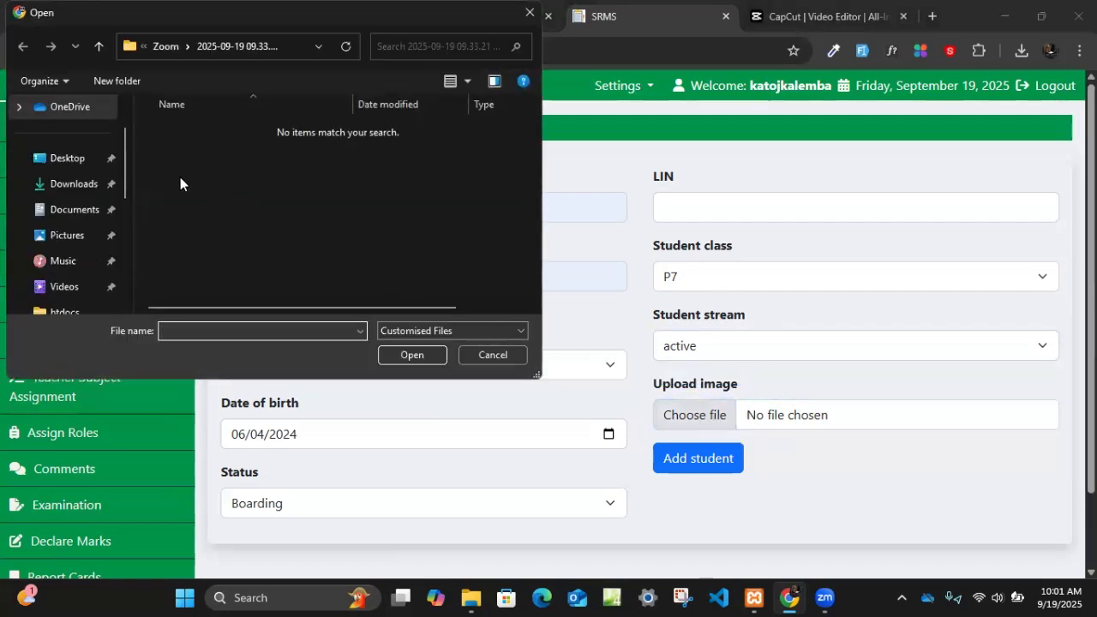
left_click(77, 186)
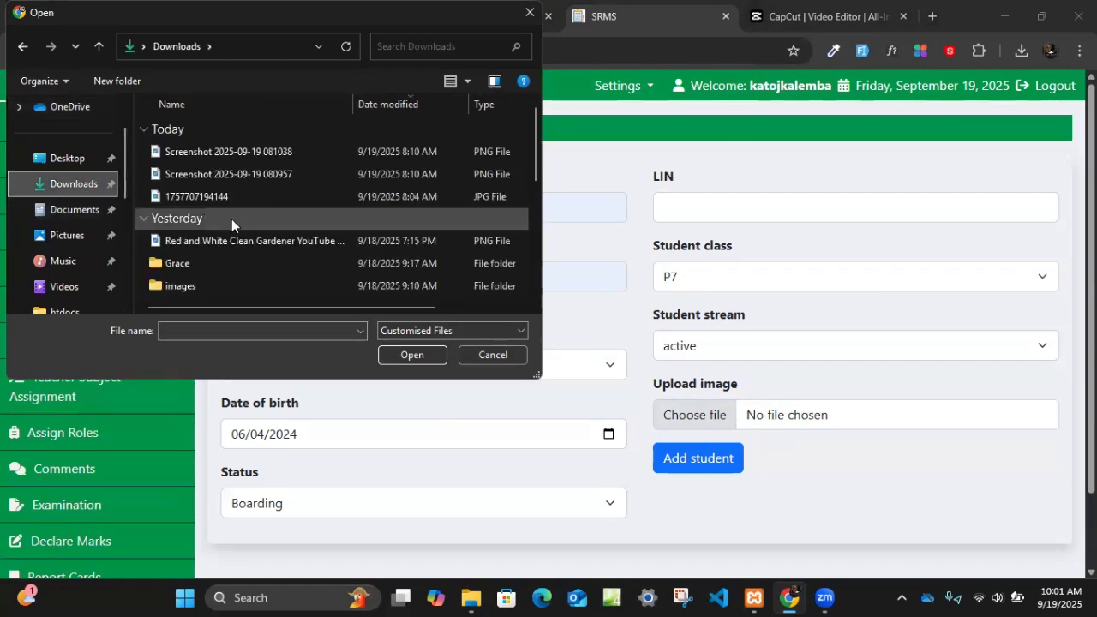
scroll(231, 218, "down", 1)
left_click(199, 287)
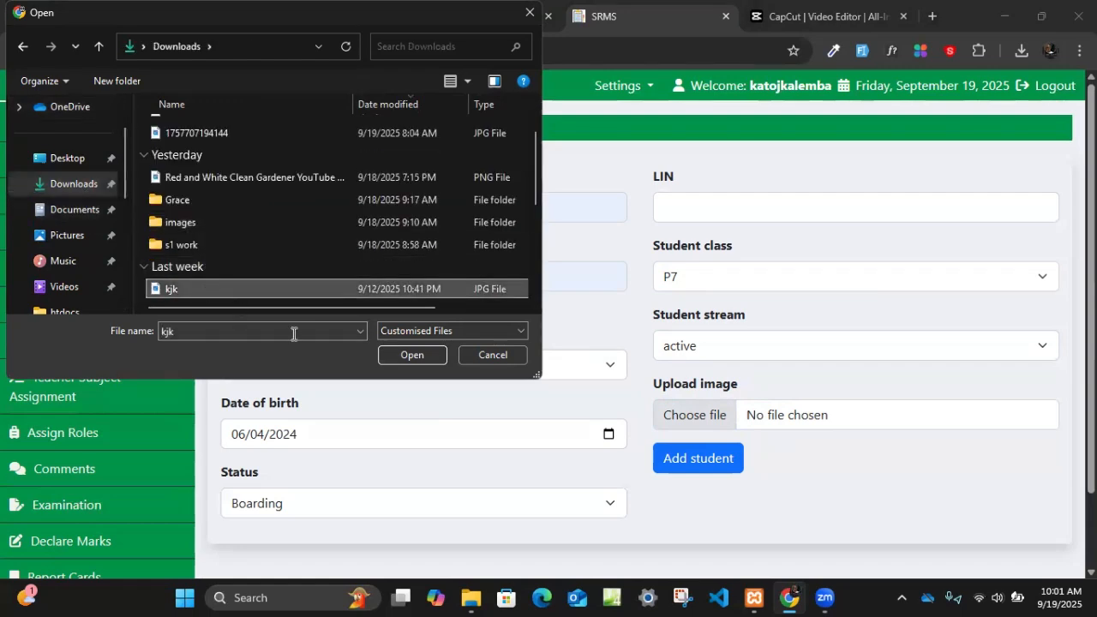
left_click(419, 358)
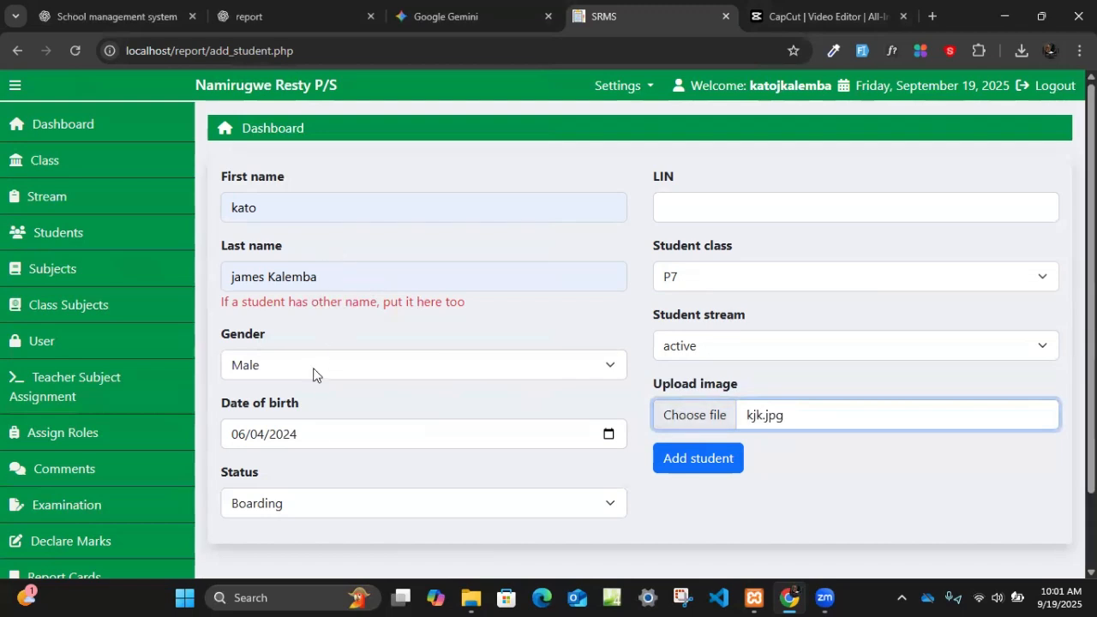
- Fill in the student's LIN from the saved suggestions and submit the new student
left_click(688, 210)
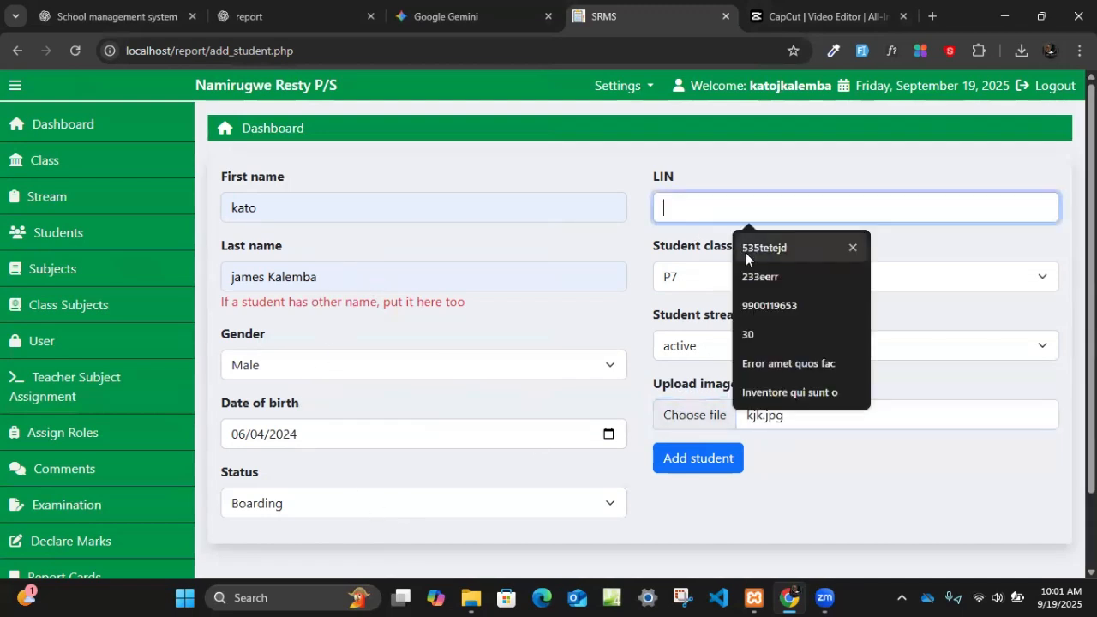
left_click(777, 240)
scroll(599, 420, "down", 1)
left_click(685, 369)
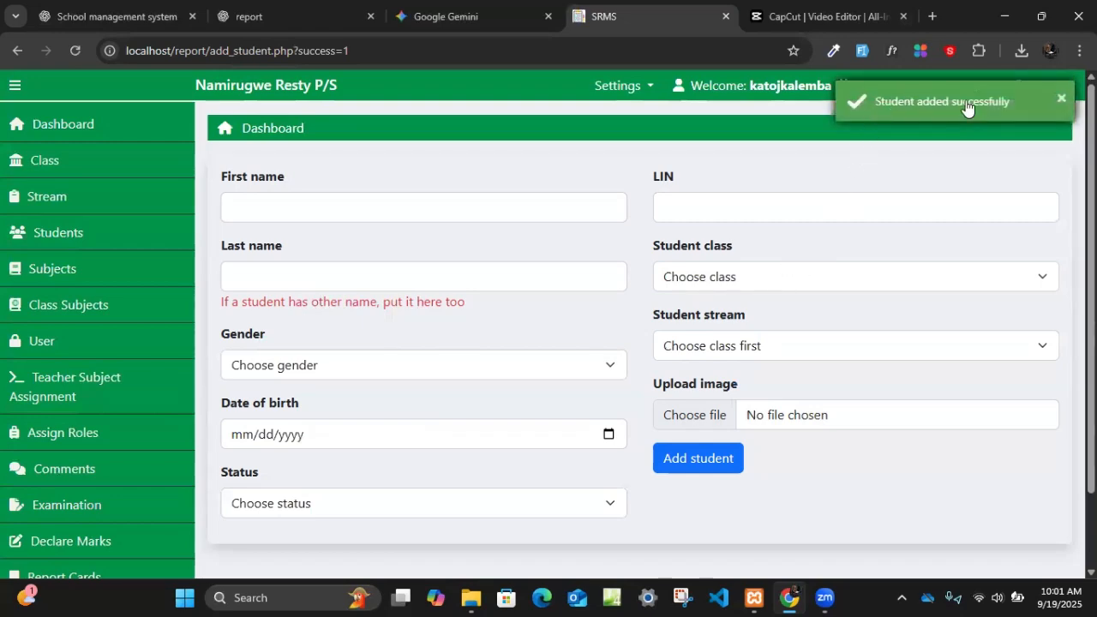
- Search the student list page for the new student's first name and open the first matching class P7 record for editing
left_click(86, 240)
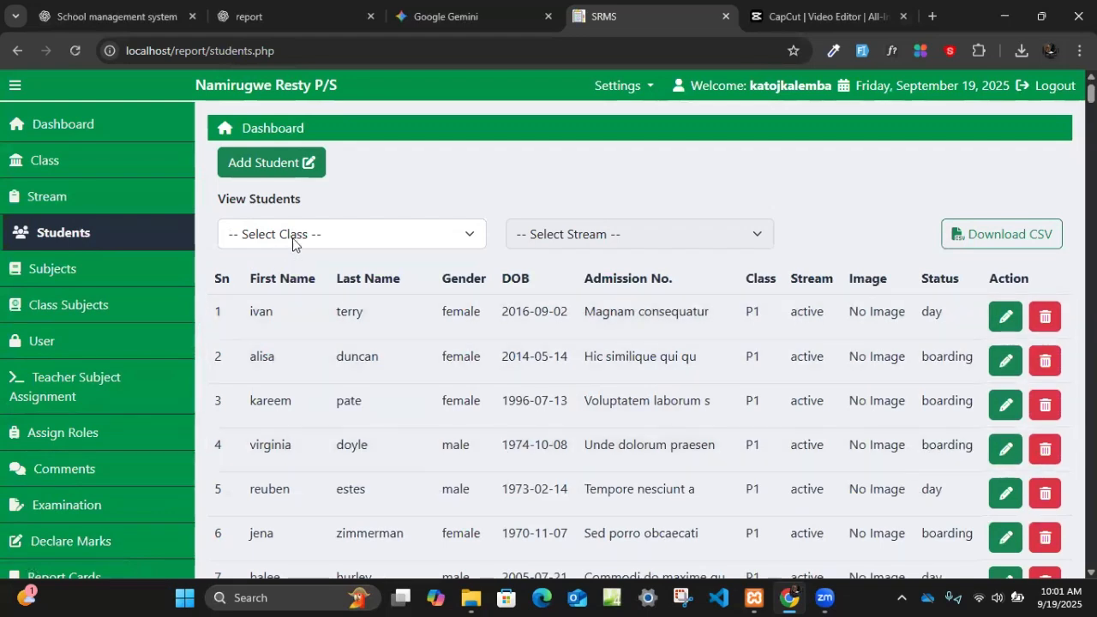
key("ctrl+f")
type("kato")
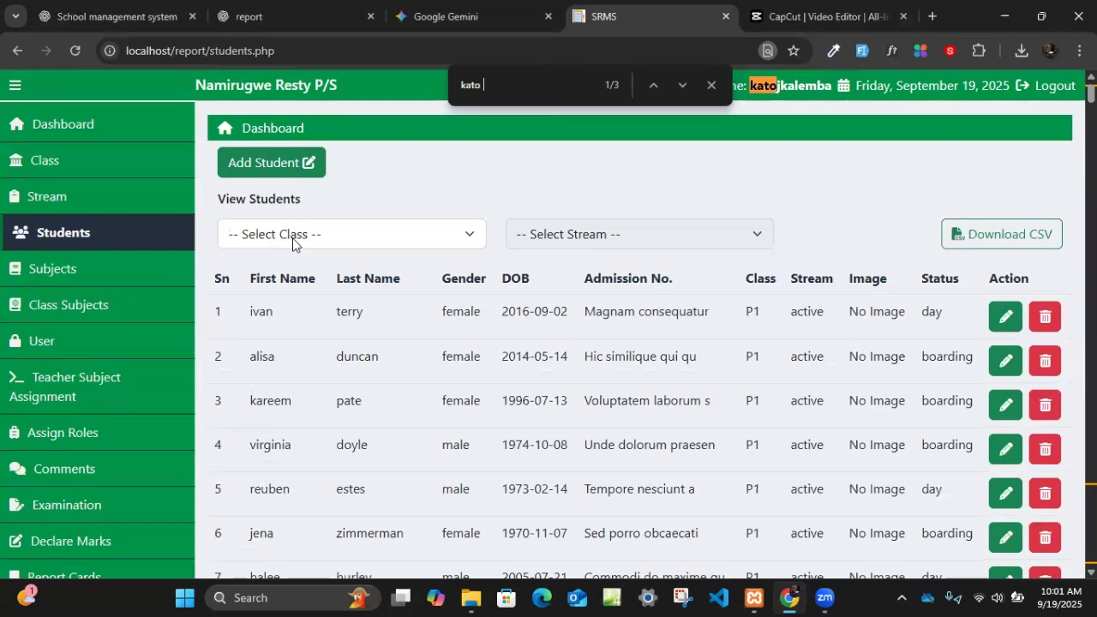
key("BackSpace")
key("Return")
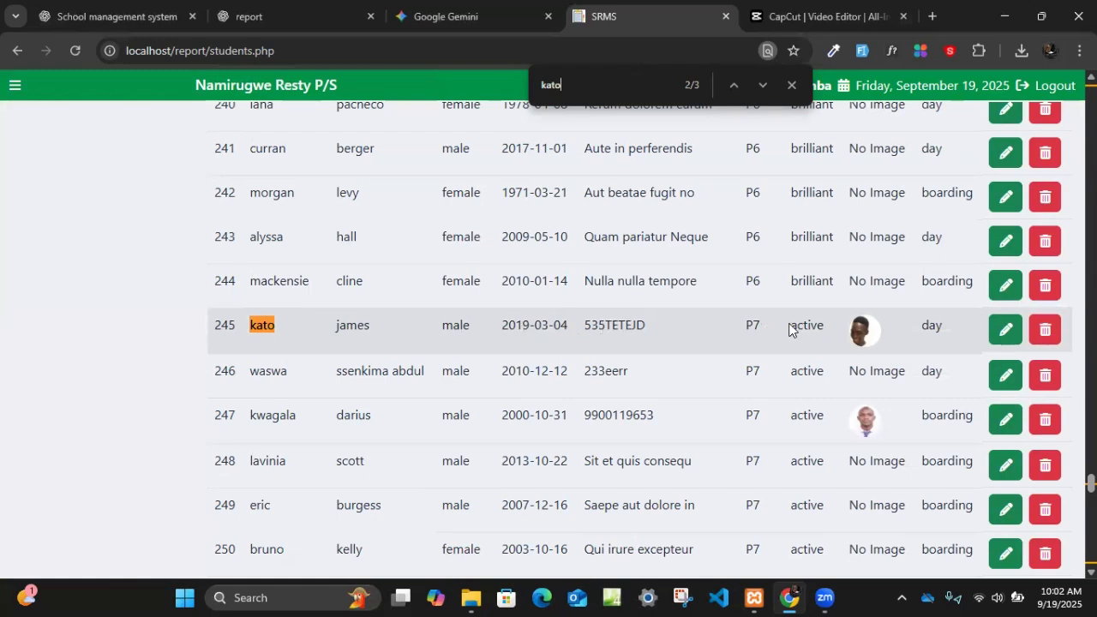
left_click(1005, 330)
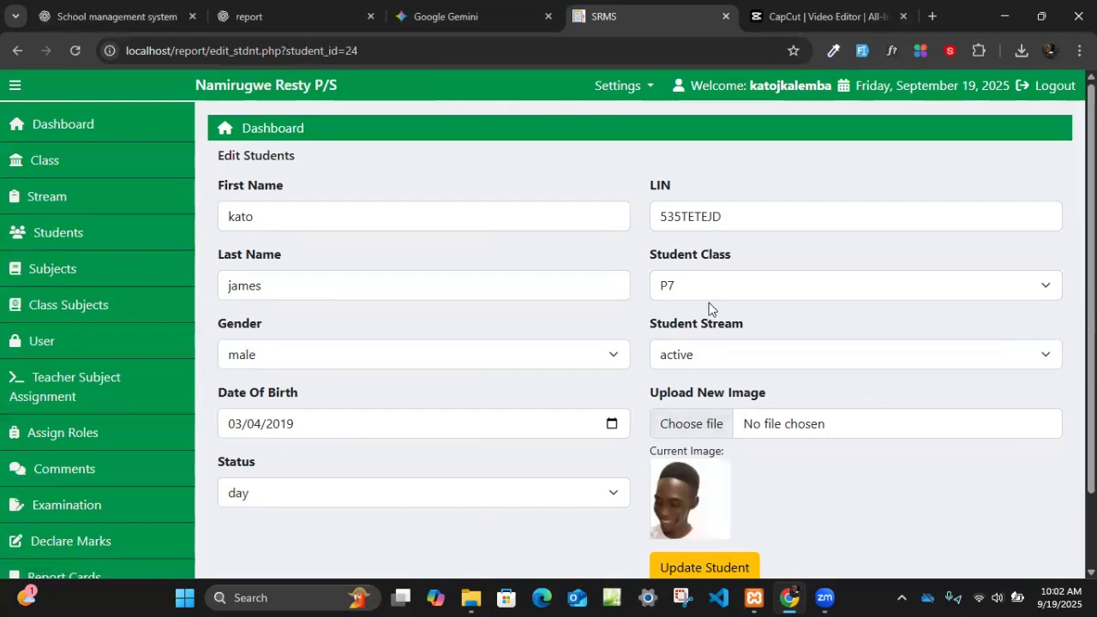
- Change the student's class to P1 and update the student record
left_click(702, 290)
left_click(687, 333)
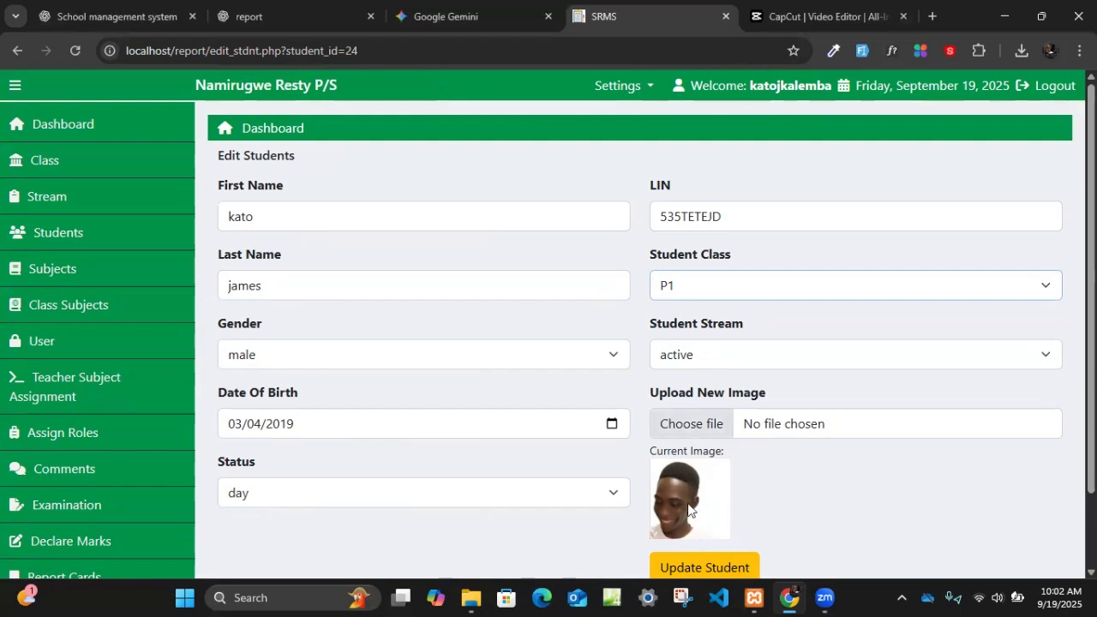
scroll(684, 492, "down", 1)
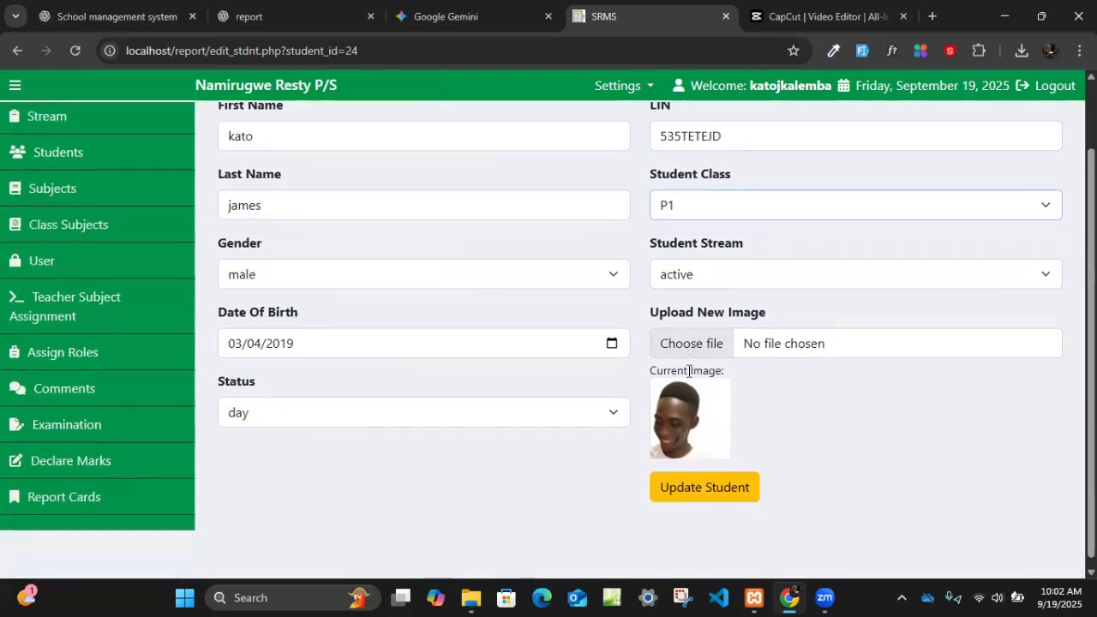
left_click(717, 488)
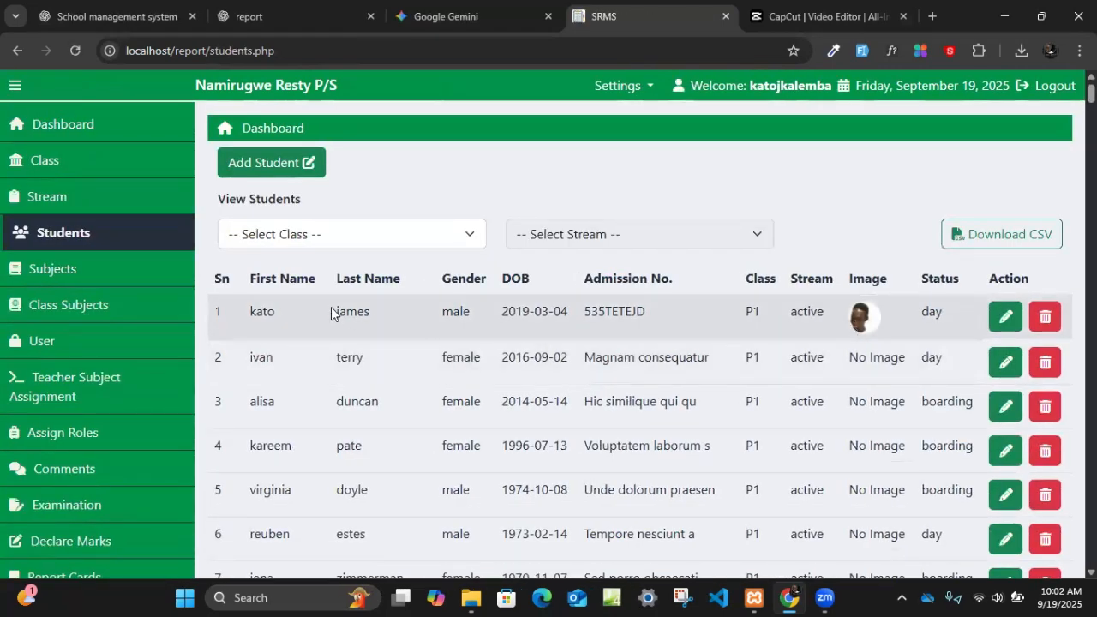
- Look through the full student list and filter it to class P1
scroll(733, 377, "down", 3)
scroll(712, 409, "down", 3)
scroll(712, 412, "down", 6)
right_click(710, 411)
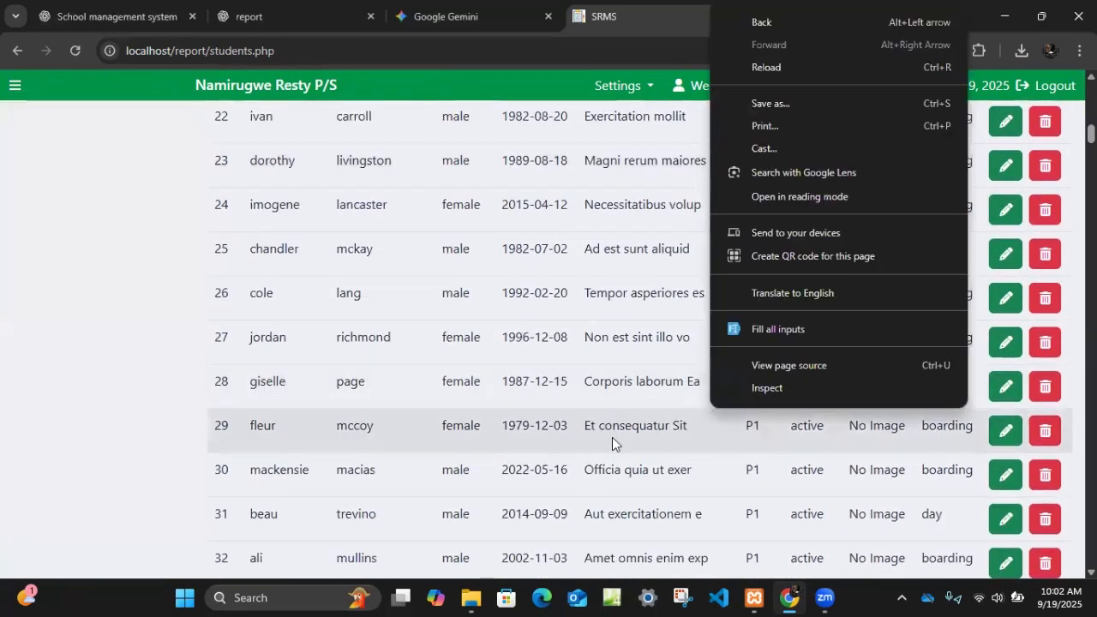
scroll(725, 423, "up", 6)
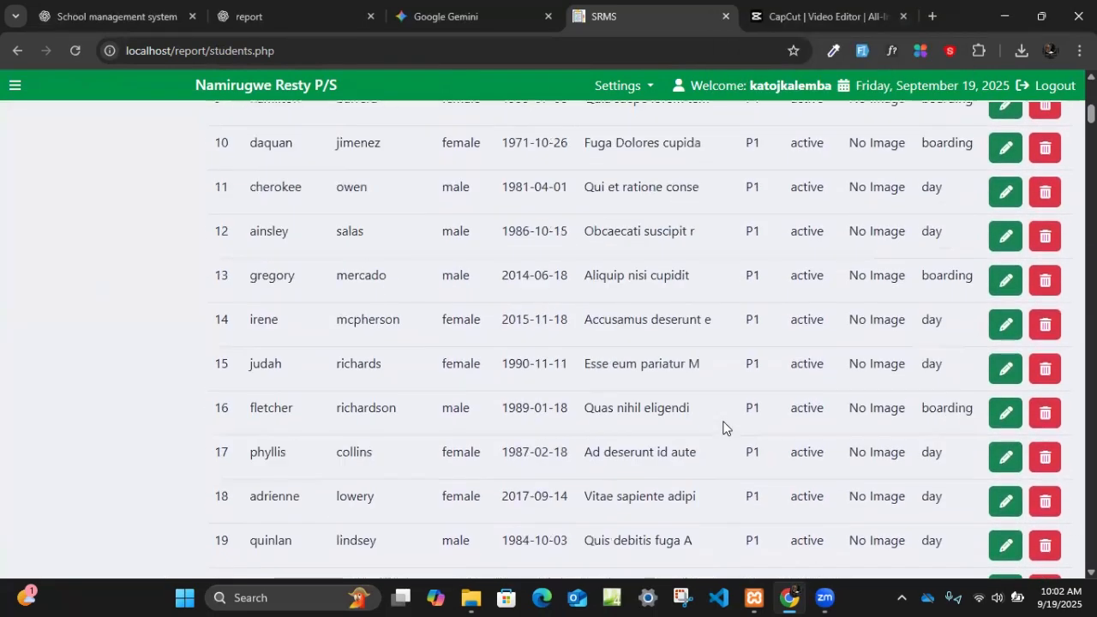
scroll(723, 424, "up", 8)
left_click(351, 240)
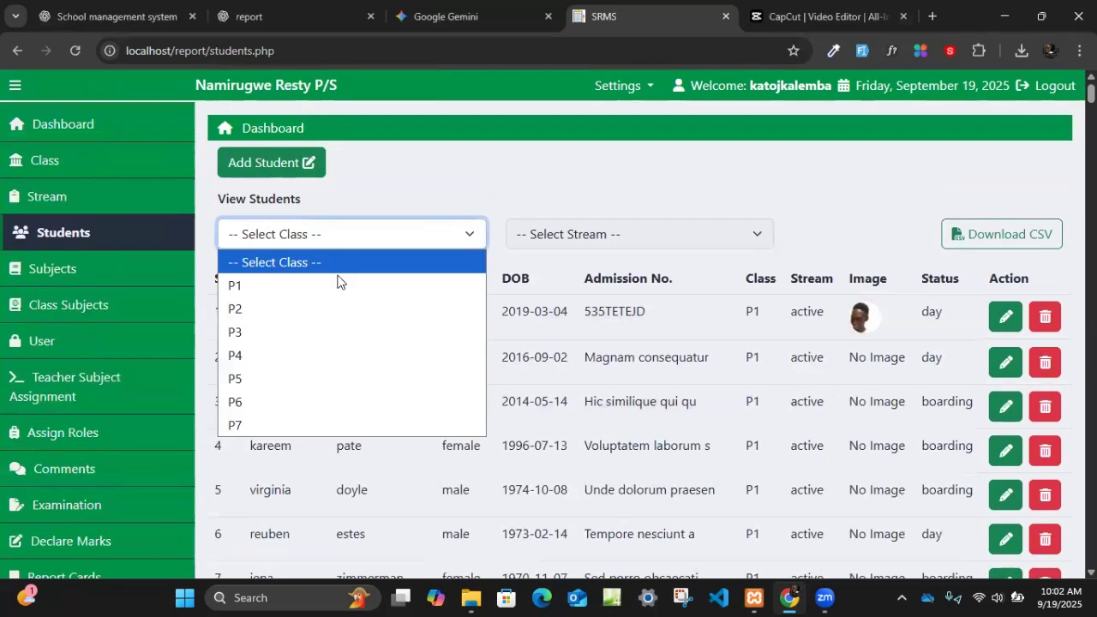
left_click(336, 287)
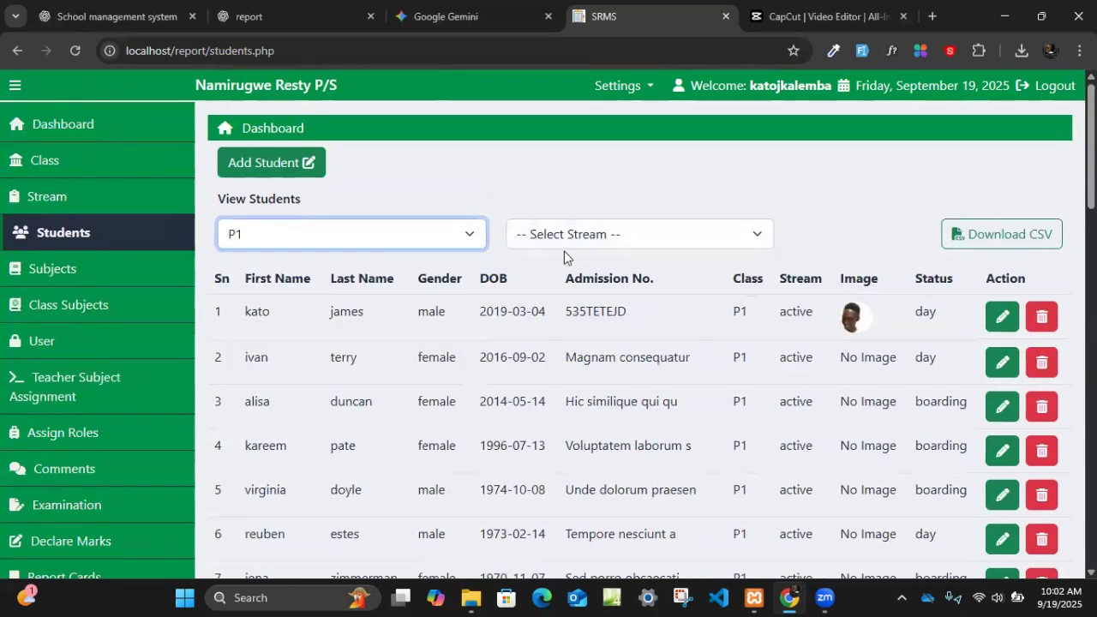
- Filter the student list to class P7 and the active stream, and look through the matching records
left_click(347, 233)
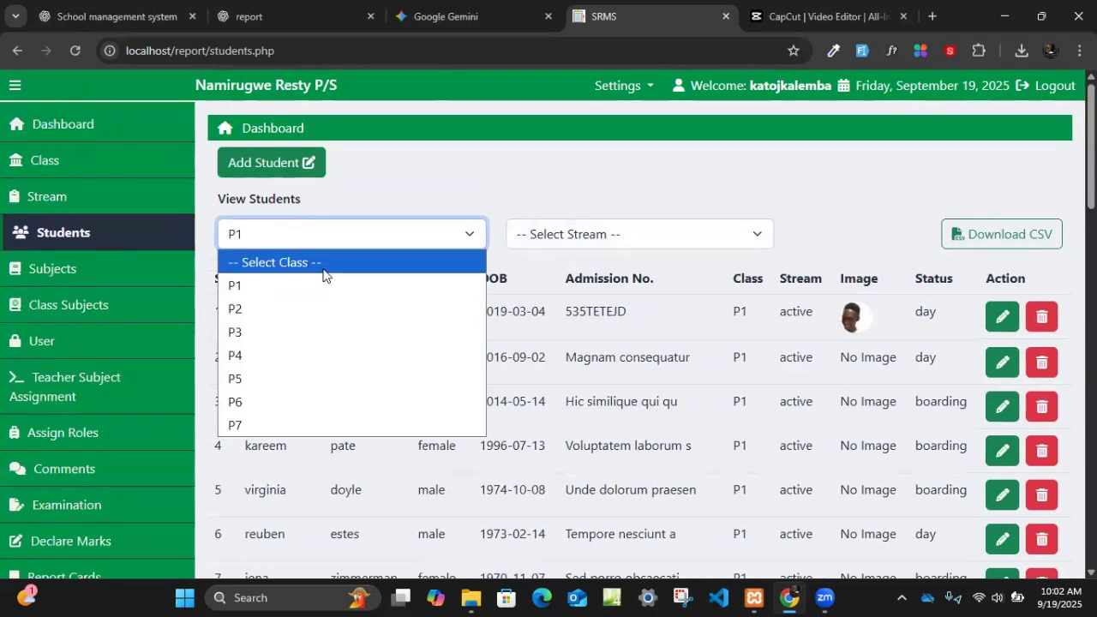
left_click(273, 423)
left_click(669, 241)
left_click(632, 284)
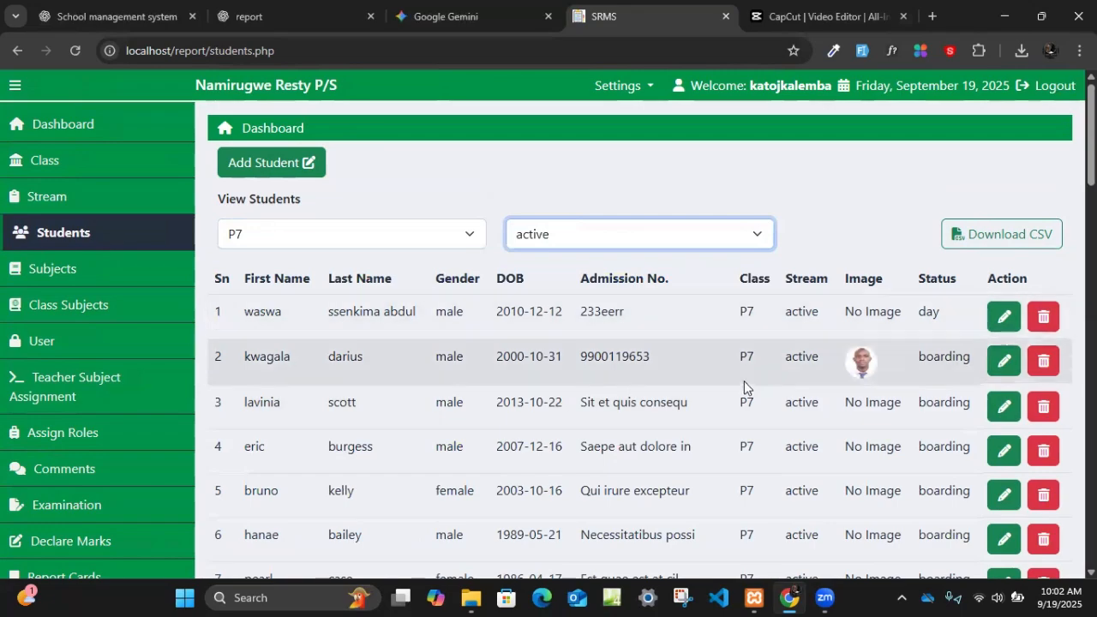
scroll(744, 387, "down", 20)
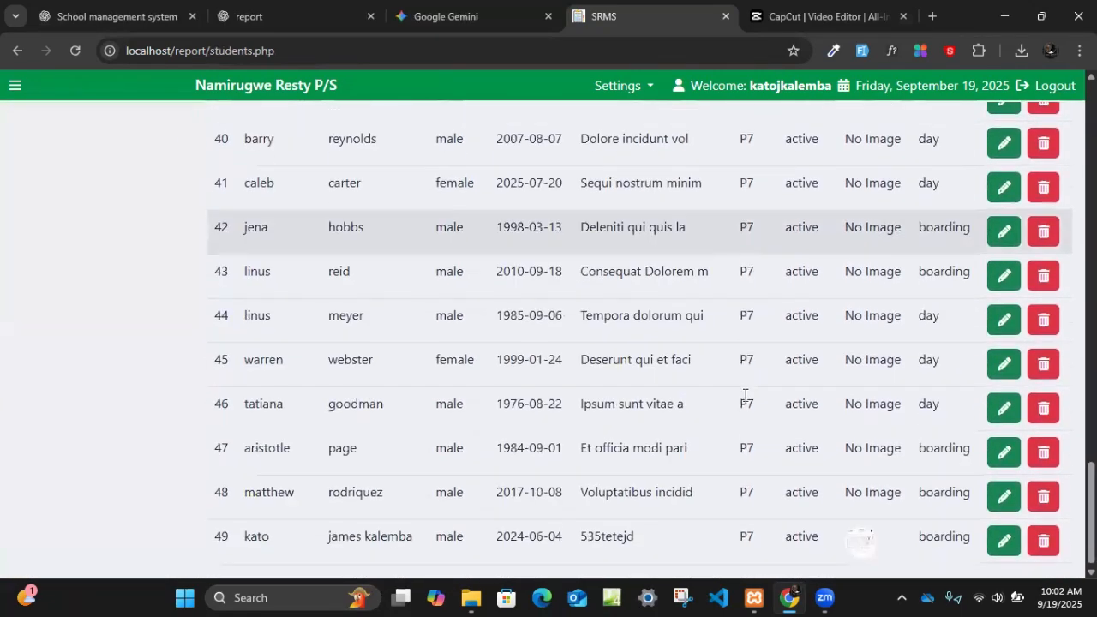
scroll(745, 393, "up", 15)
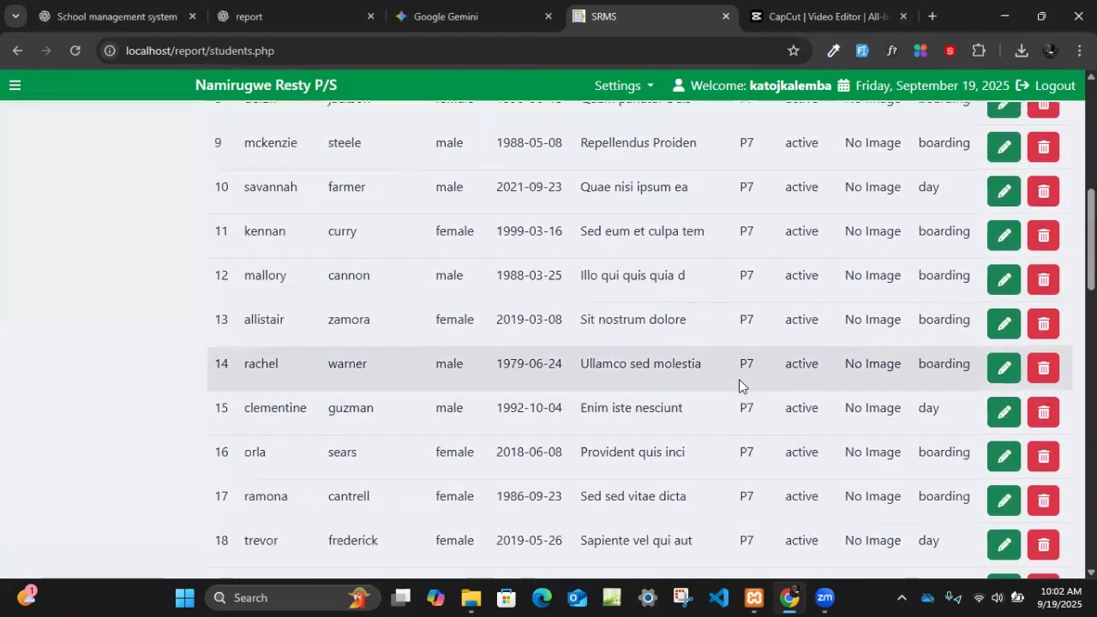
- Download the filtered student list as a CSV file and open students.csv in Excel
scroll(742, 380, "up", 6)
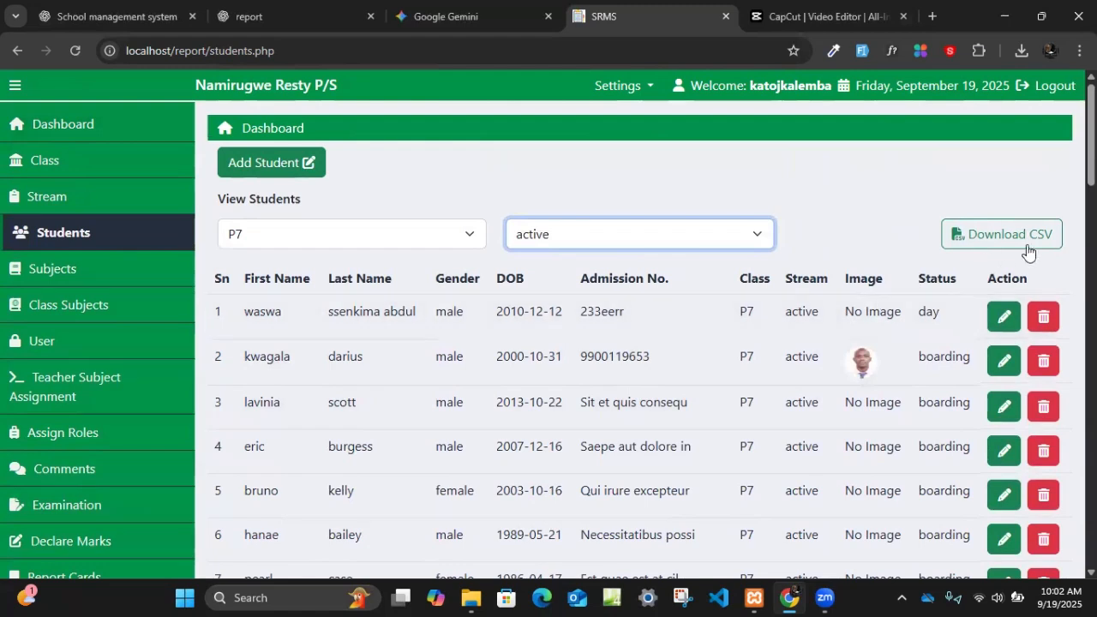
left_click(995, 238)
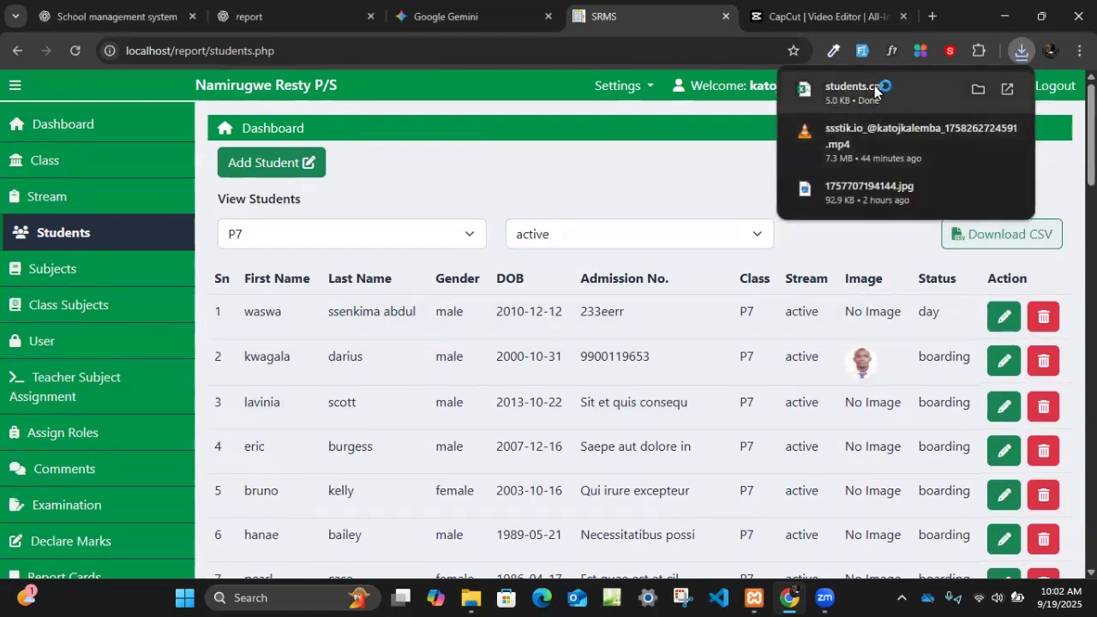
left_click(865, 91)
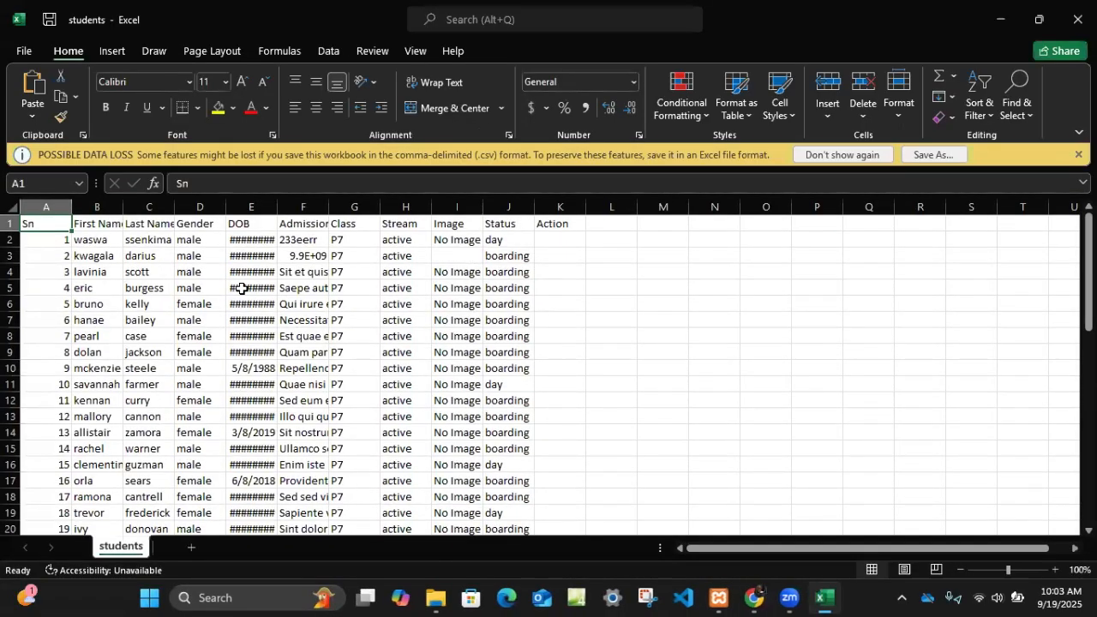
- Fit the DOB column to its contents and examine the exported student rows
double_click(277, 206)
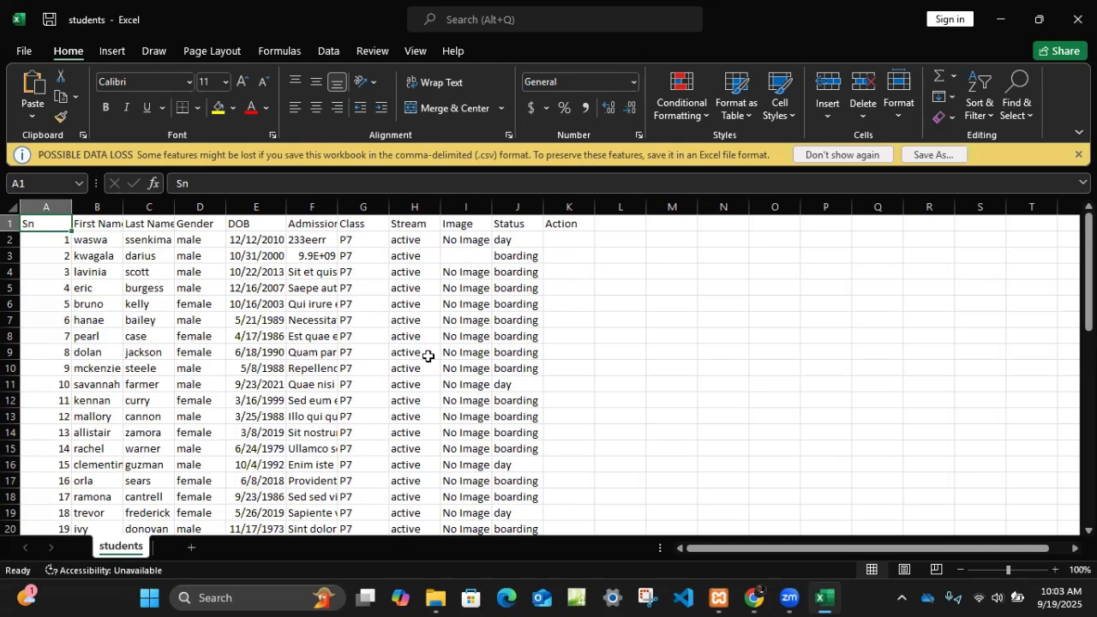
scroll(332, 309, "down", 18)
scroll(332, 310, "up", 12)
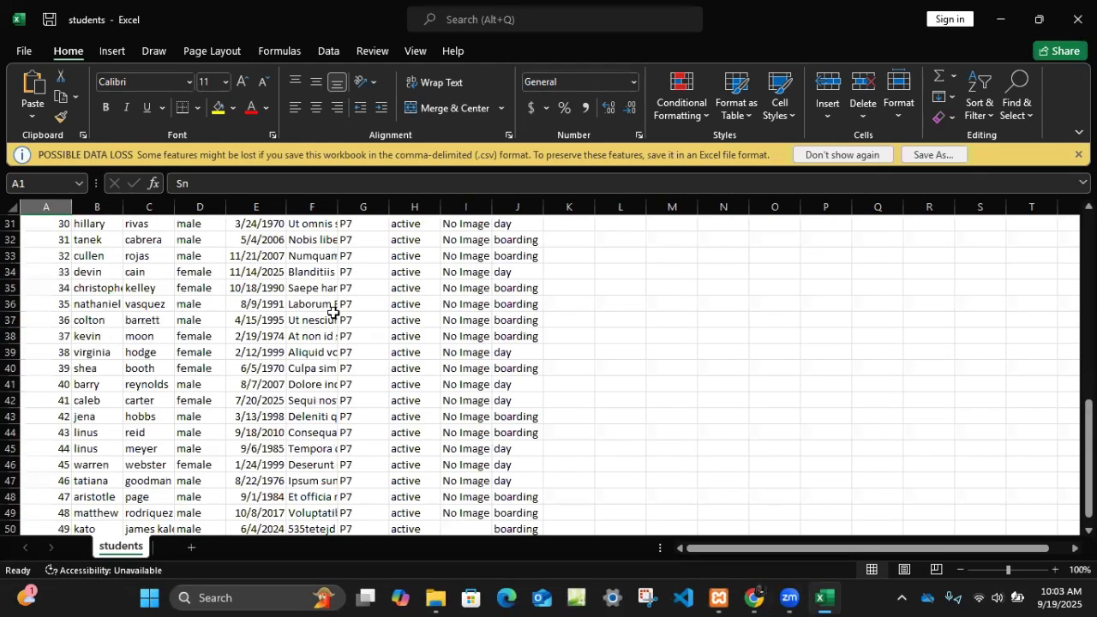
scroll(332, 313, "up", 6)
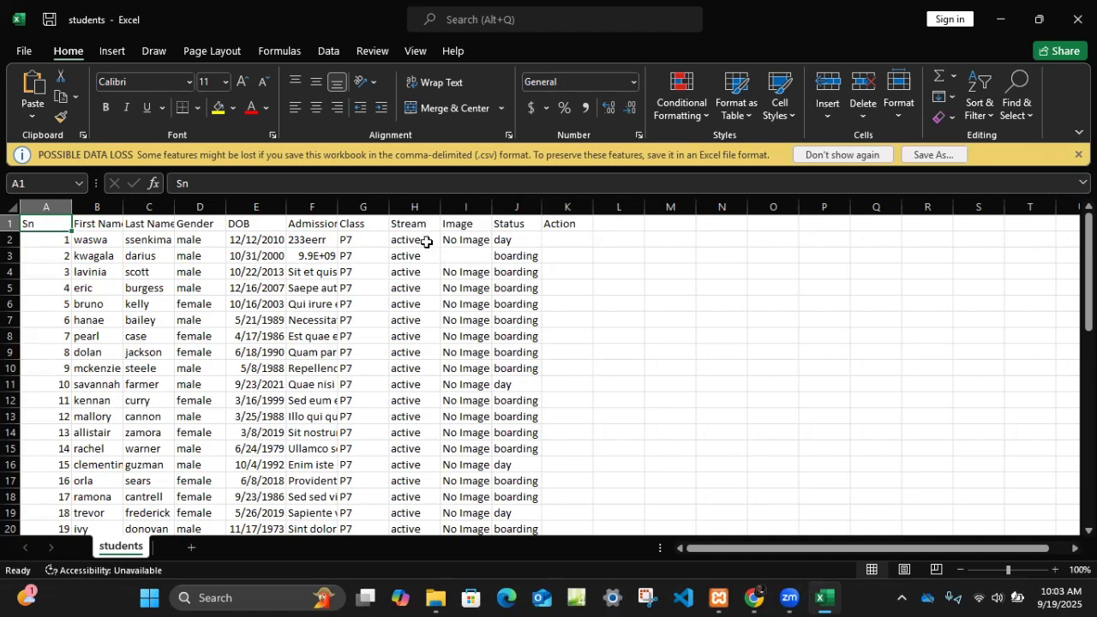
scroll(461, 413, "down", 10)
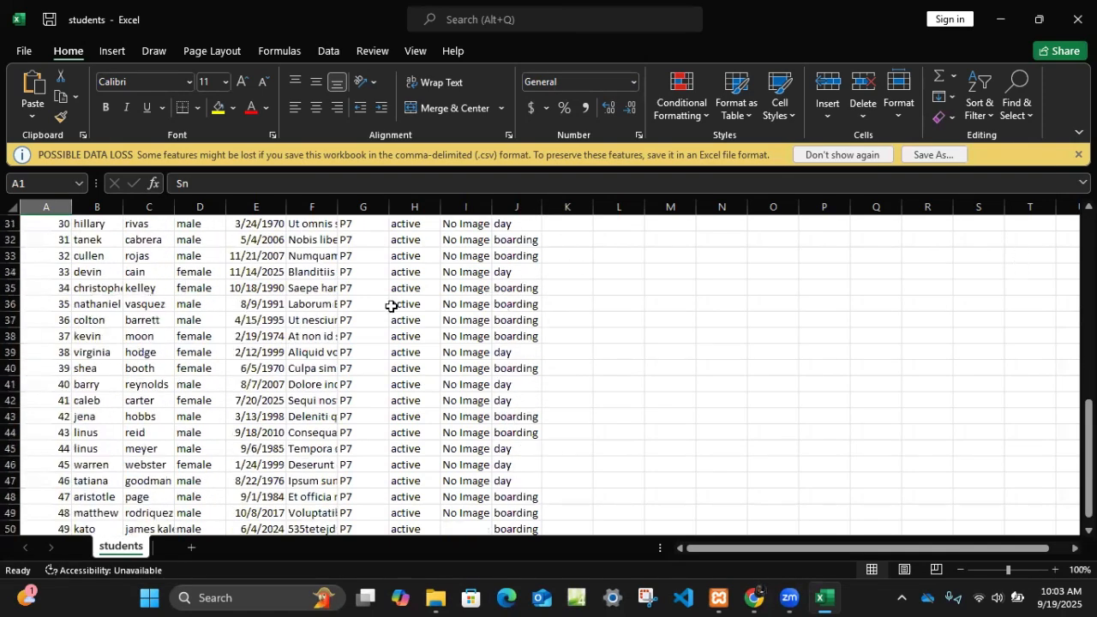
scroll(429, 361, "up", 10)
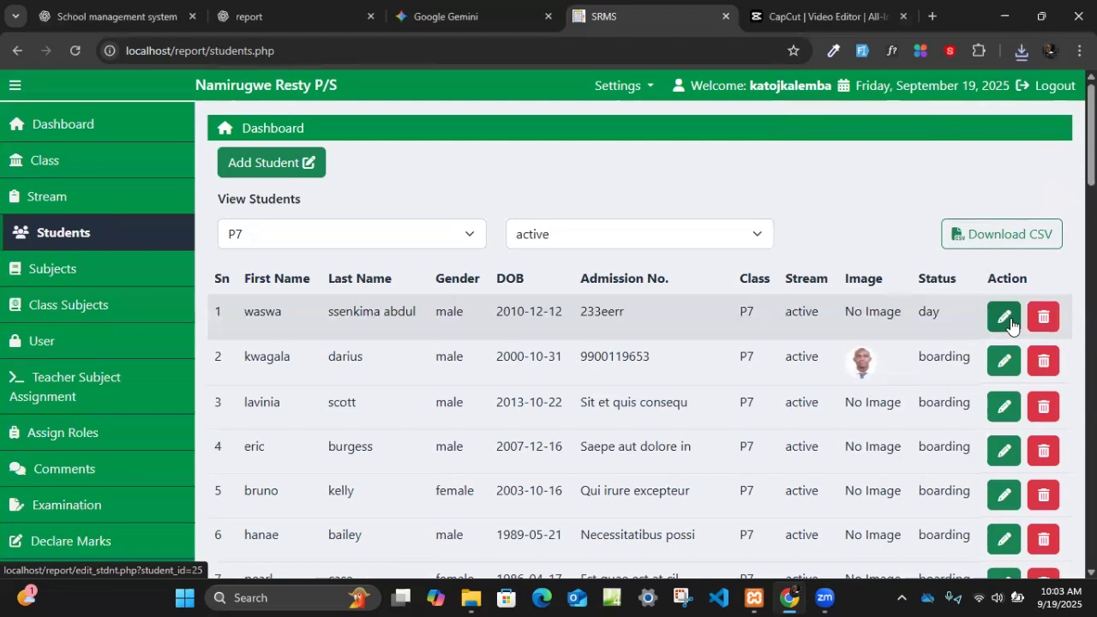
- Go to the Subjects page of the school system and review the list of subjects
left_click(103, 270)
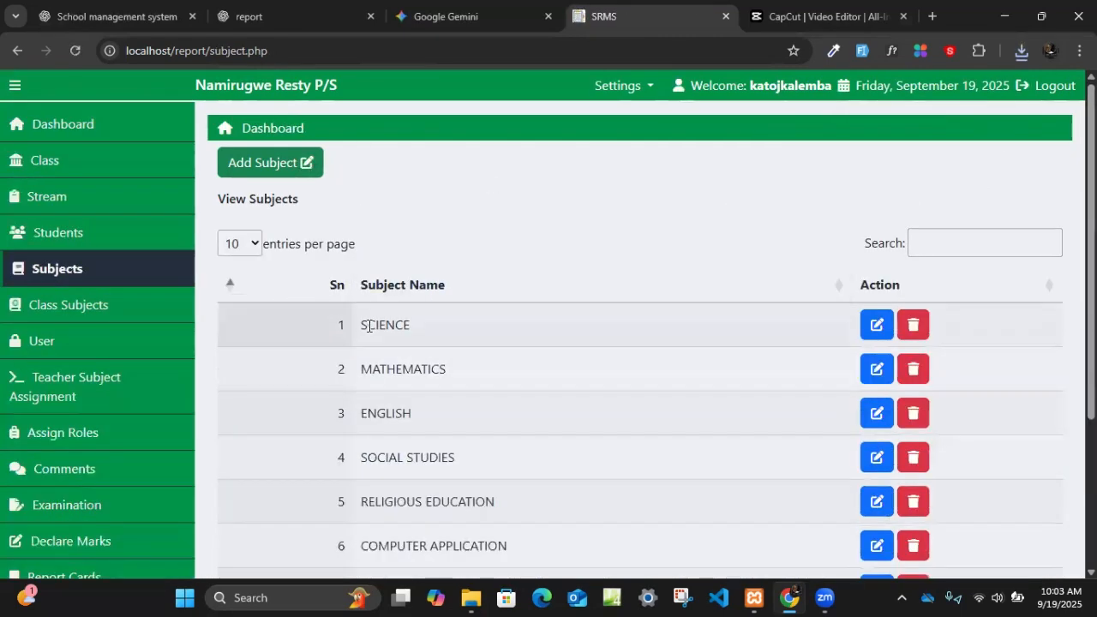
scroll(449, 341, "down", 3)
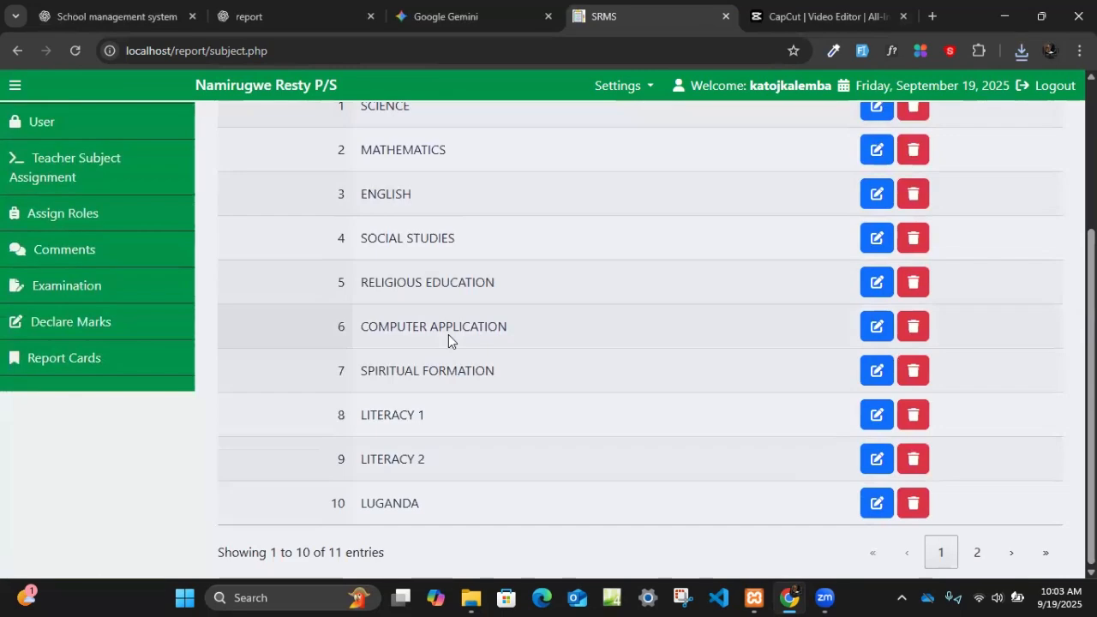
scroll(448, 341, "up", 3)
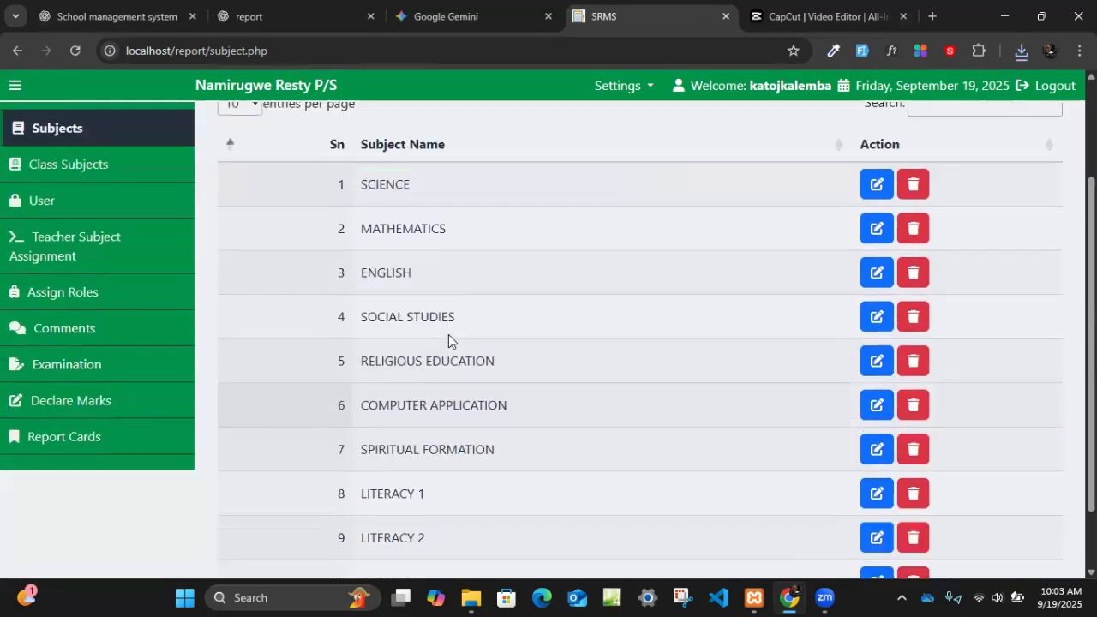
scroll(397, 286, "down", 3)
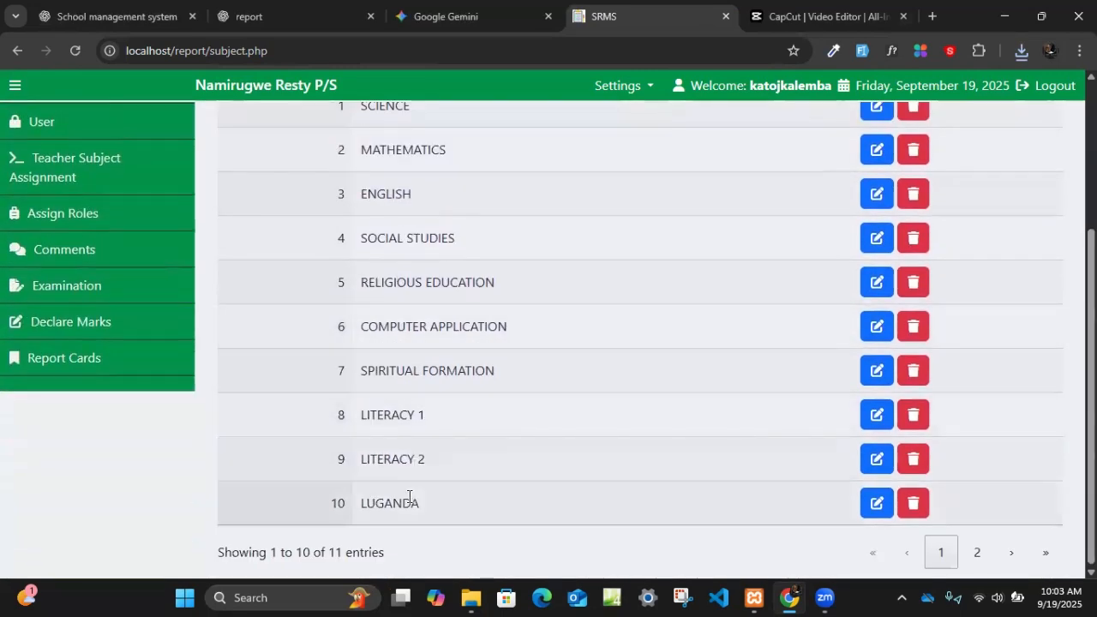
scroll(406, 502, "up", 3)
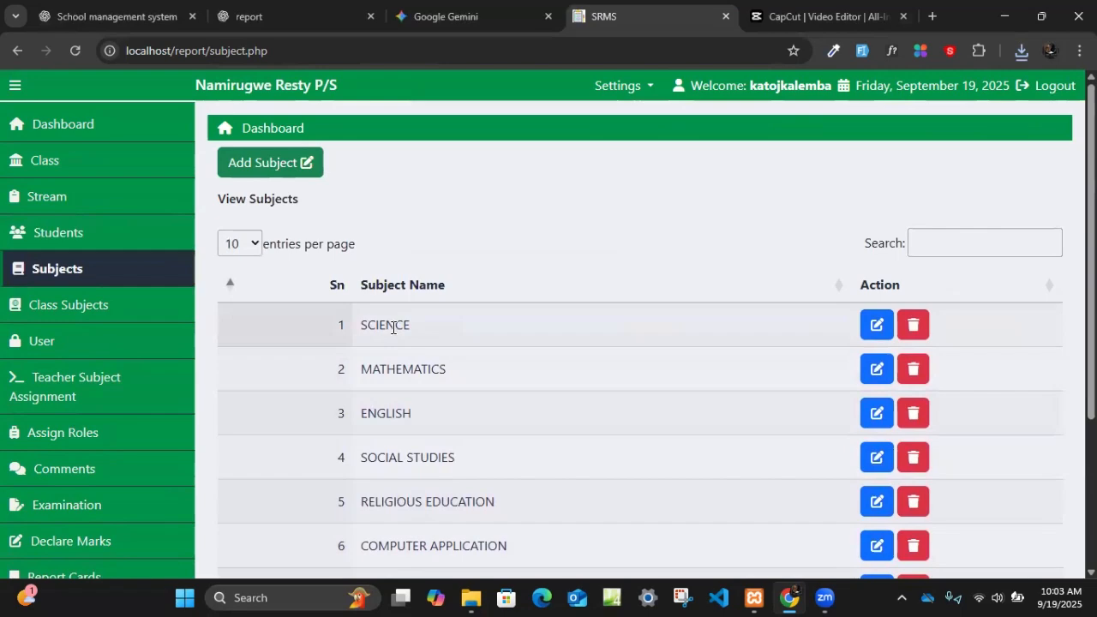
- Open the SCIENCE subject for editing and return to the subject list without changing it
scroll(694, 403, "down", 2)
scroll(754, 395, "up", 2)
left_click(877, 326)
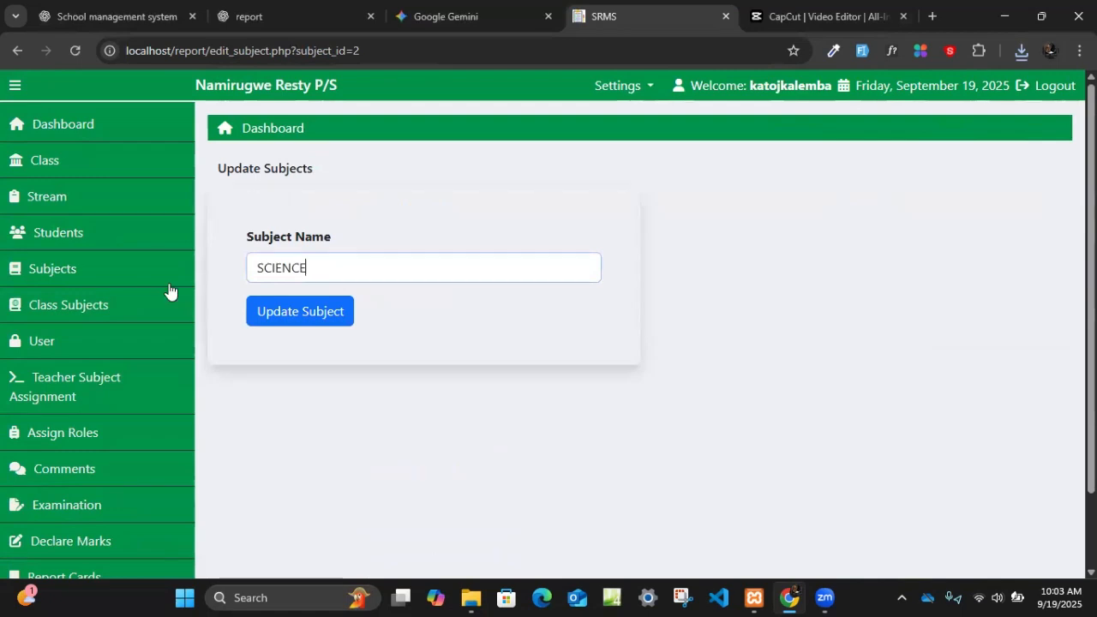
left_click(68, 267)
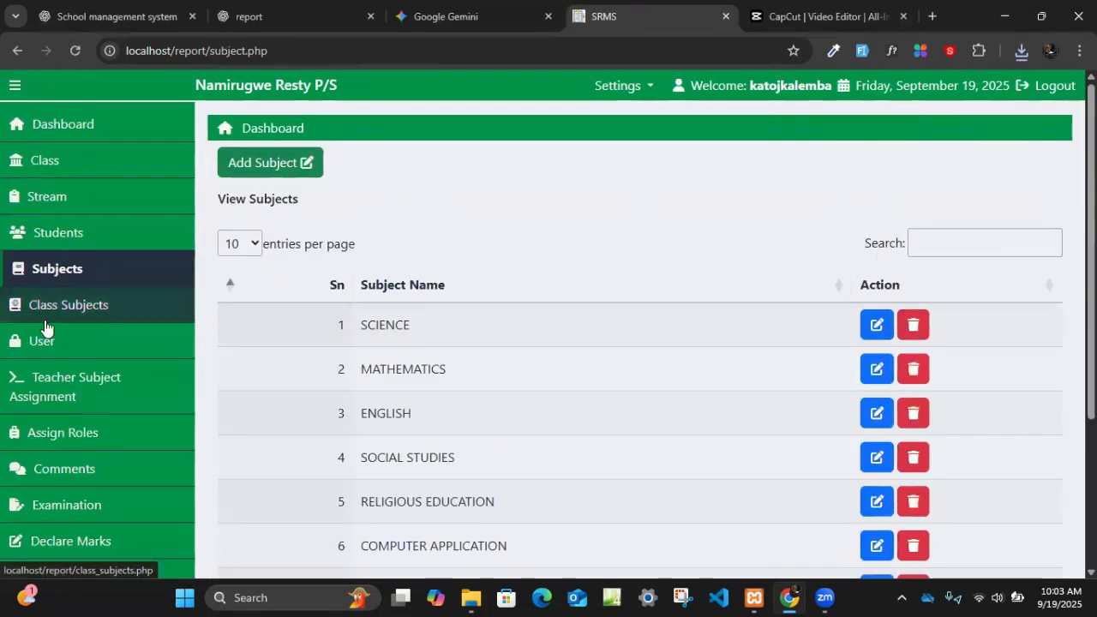
- Compare the Class Subjects page with the Subjects page, ending on the class subject list
left_click(89, 304)
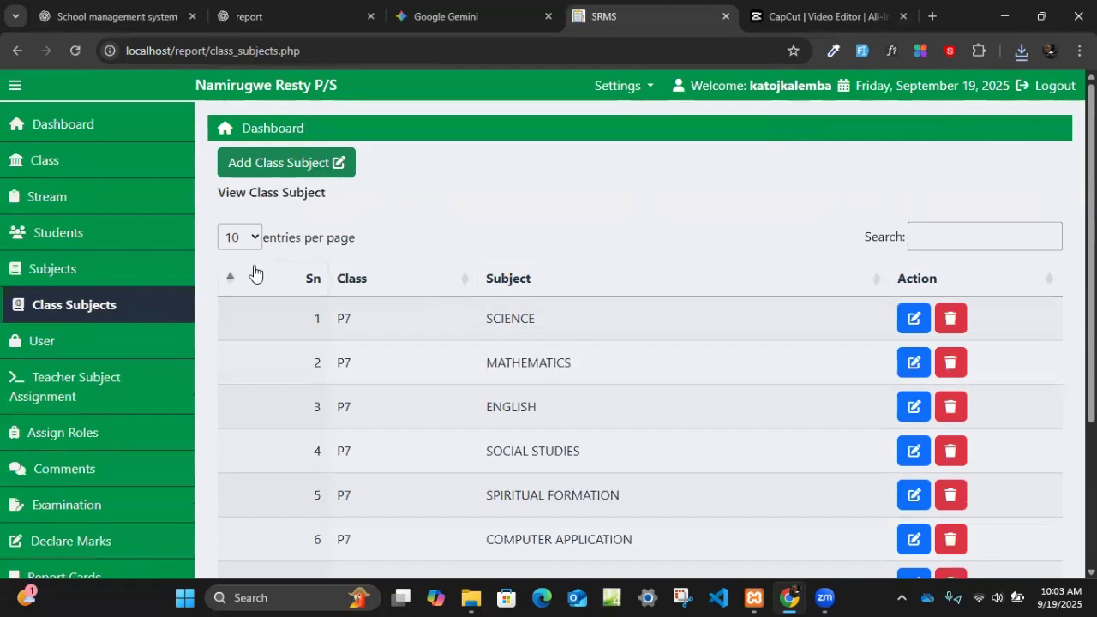
left_click(137, 268)
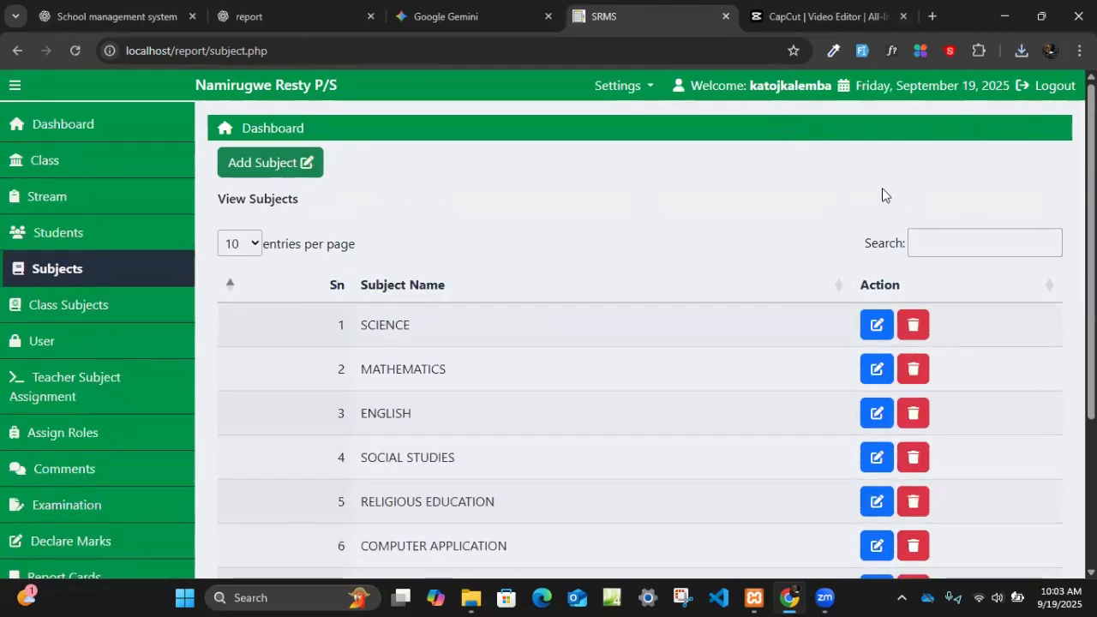
left_click(122, 305)
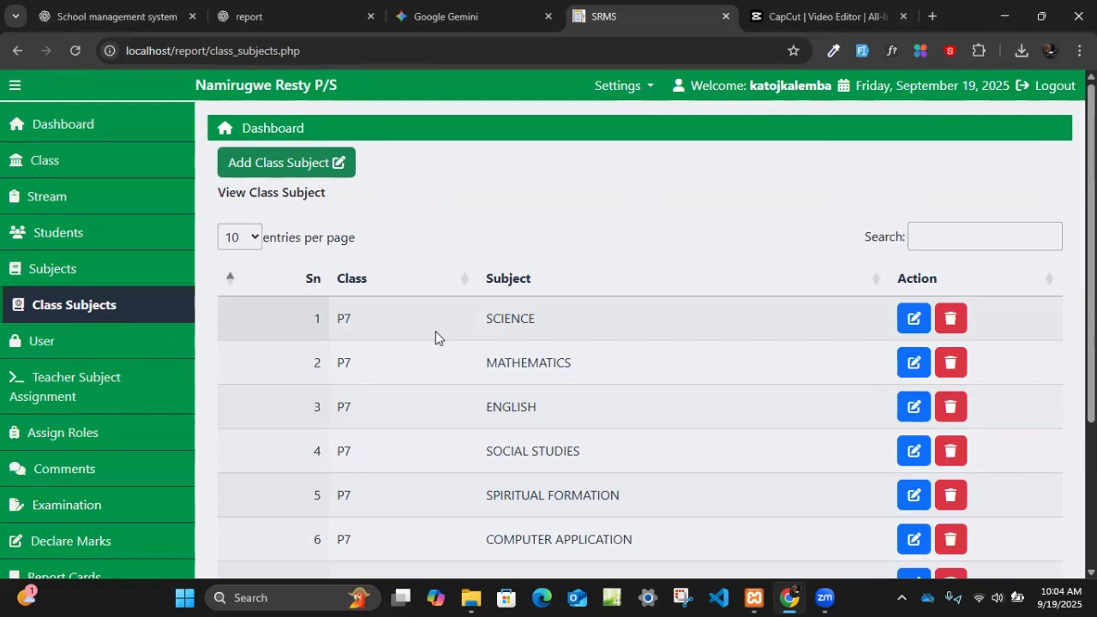
- Search the class subjects for p1, p2 and p3 in turn, and clear the search
left_click(965, 244)
type("p1")
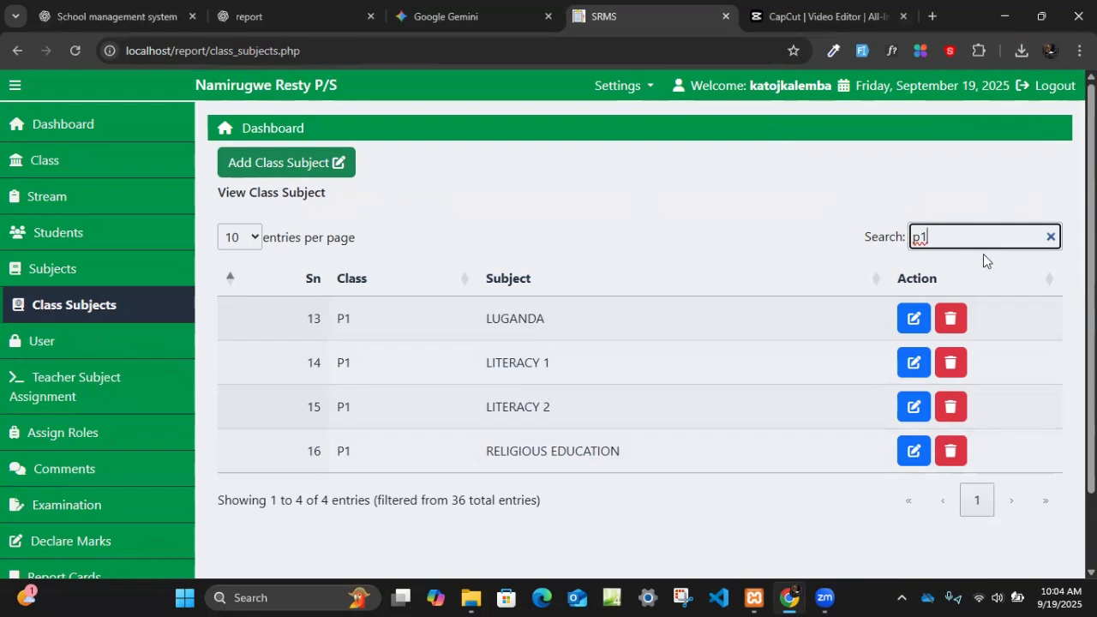
key("BackSpace")
type("2")
key("BackSpace")
type("3")
key("BackSpace")
key("BackSpace")
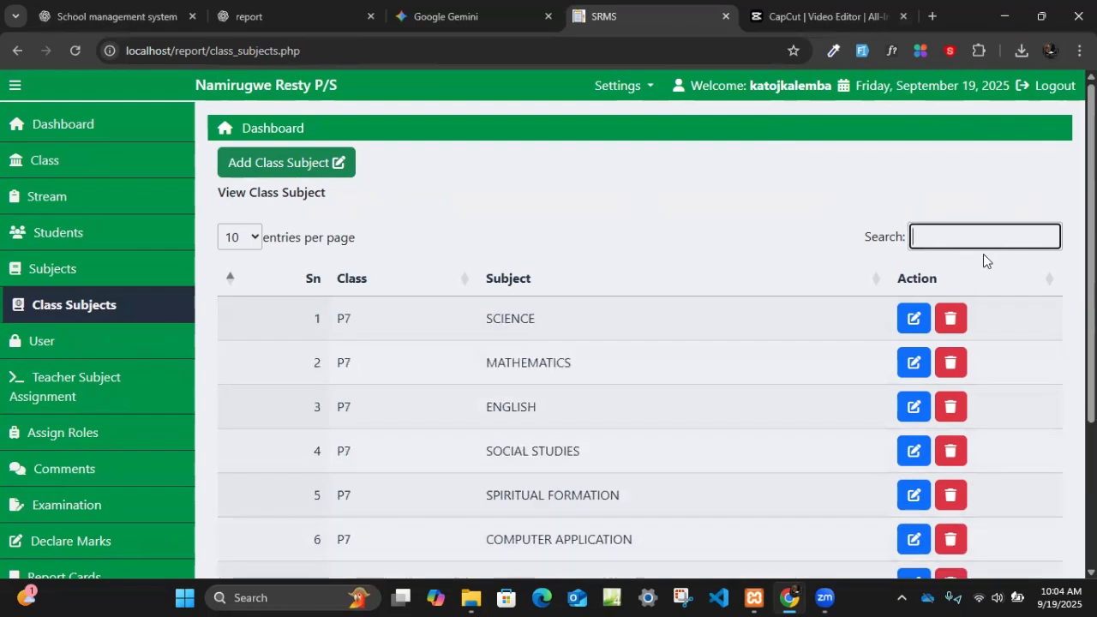
- Search the class subjects for 7 and examine the matching entries
type("7")
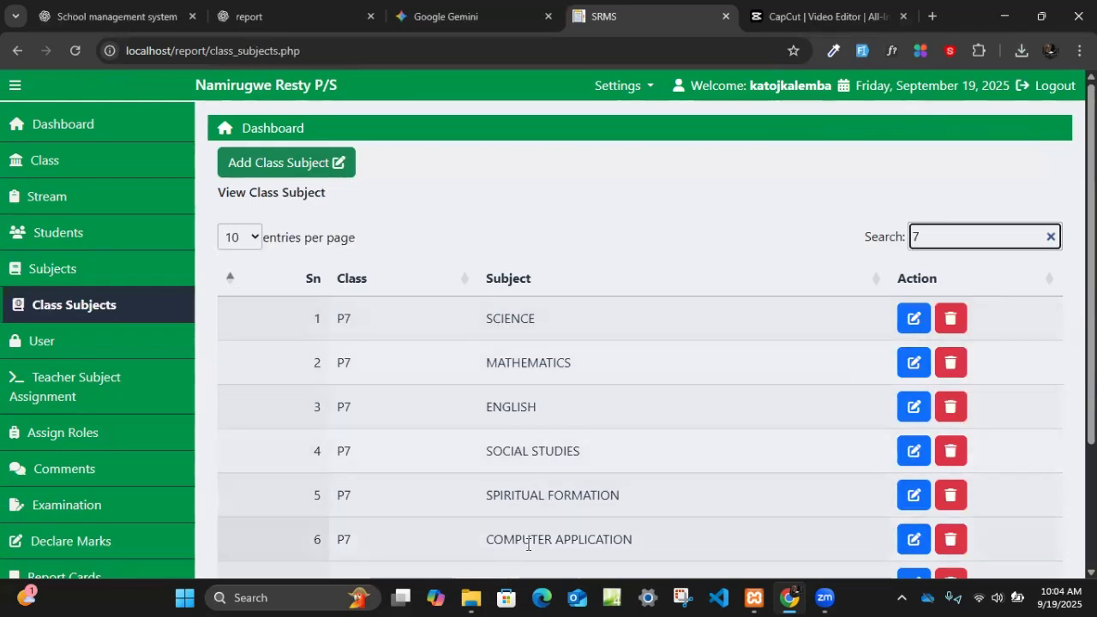
scroll(562, 563, "down", 2)
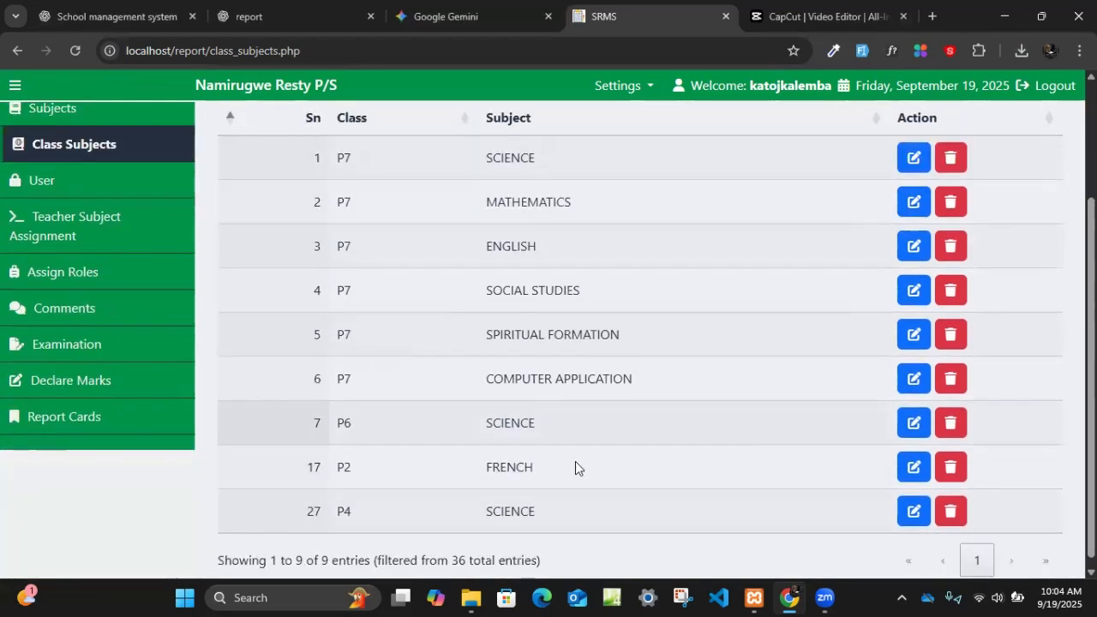
scroll(869, 294, "up", 2)
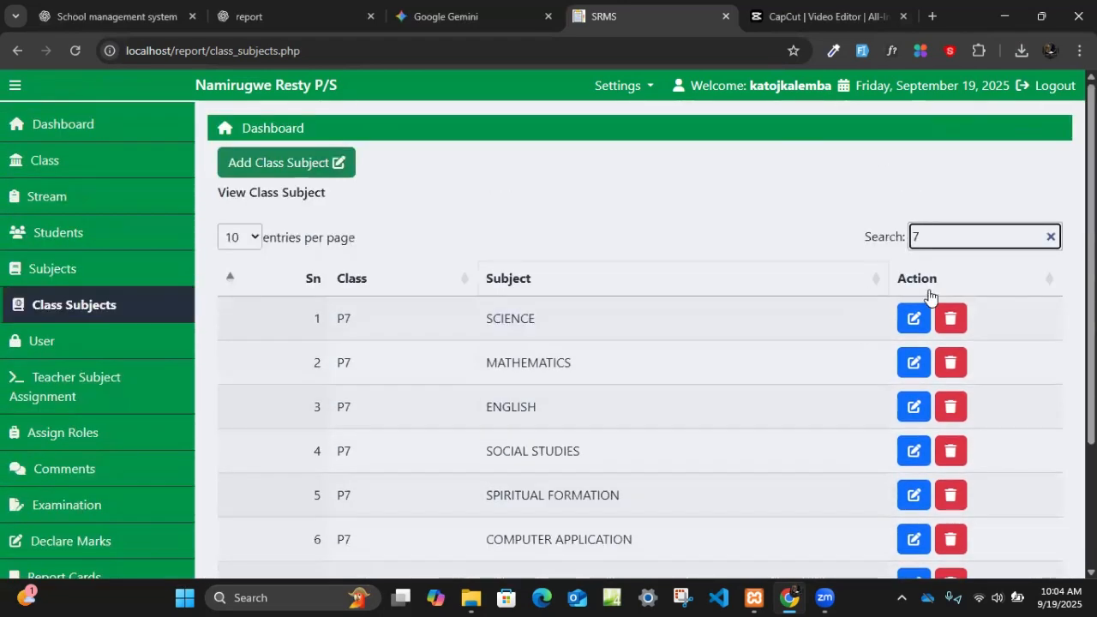
scroll(497, 453, "down", 2)
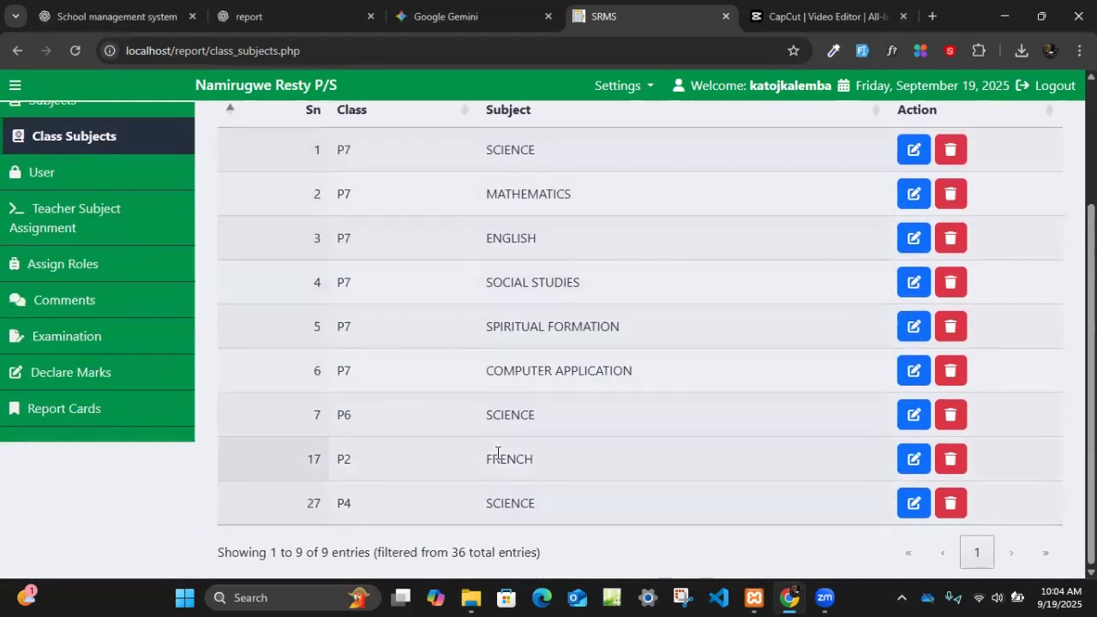
- Search the class subjects for p7 and examine the subjects assigned to that class
scroll(893, 251, "up", 2)
key("BackSpace")
type("p7")
scroll(522, 484, "down", 2)
scroll(532, 462, "up", 2)
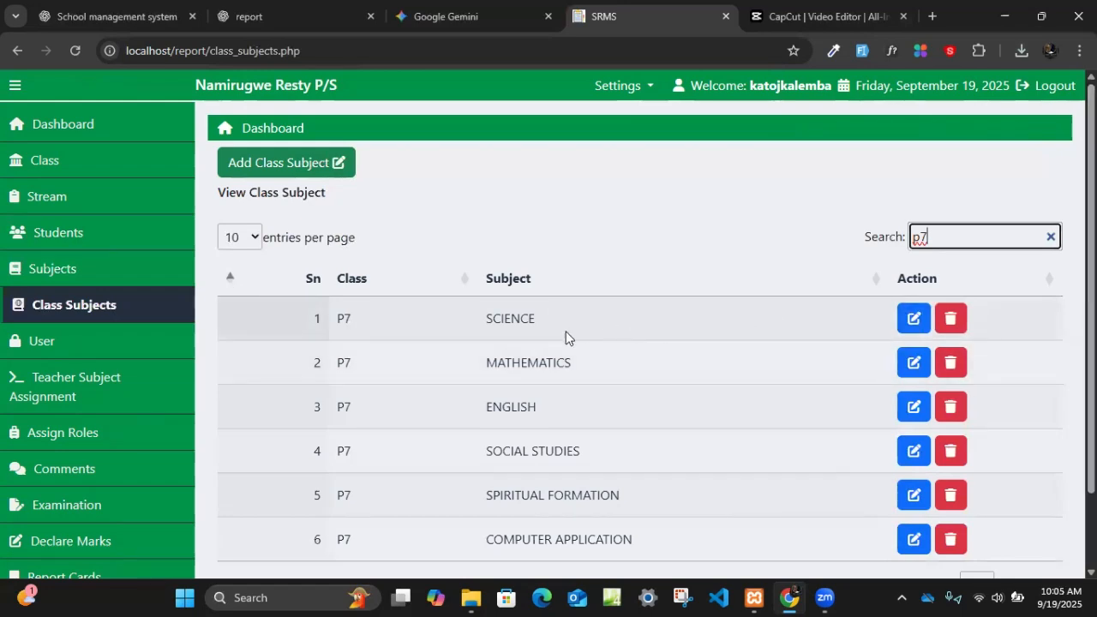
- Begin a new class subject assignment with class P5 and SCIENCE as the first subject
left_click(282, 174)
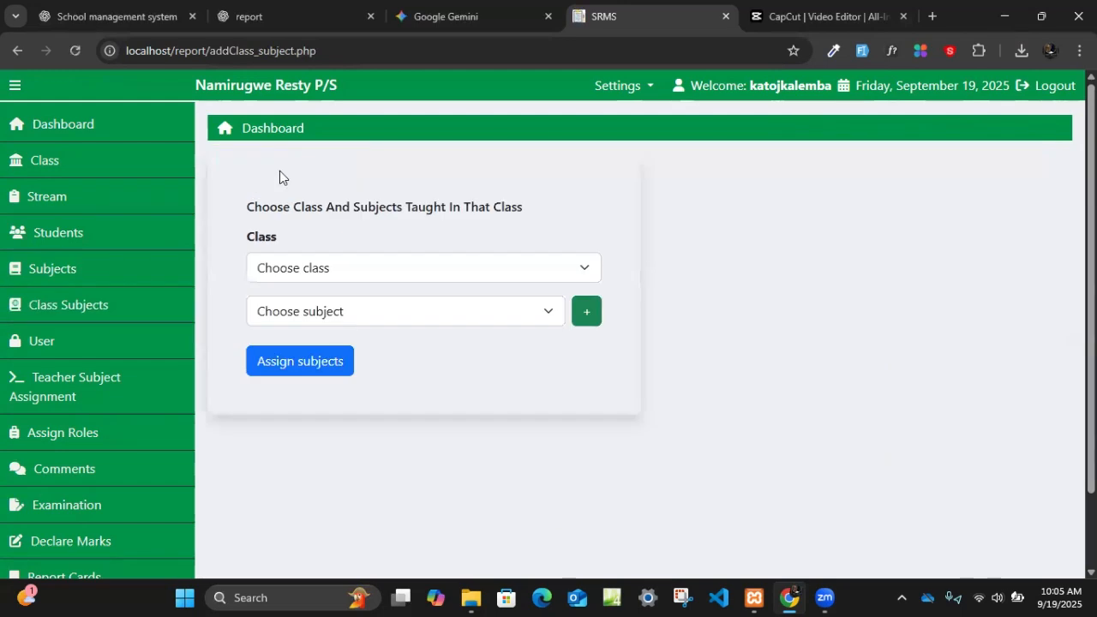
left_click(279, 268)
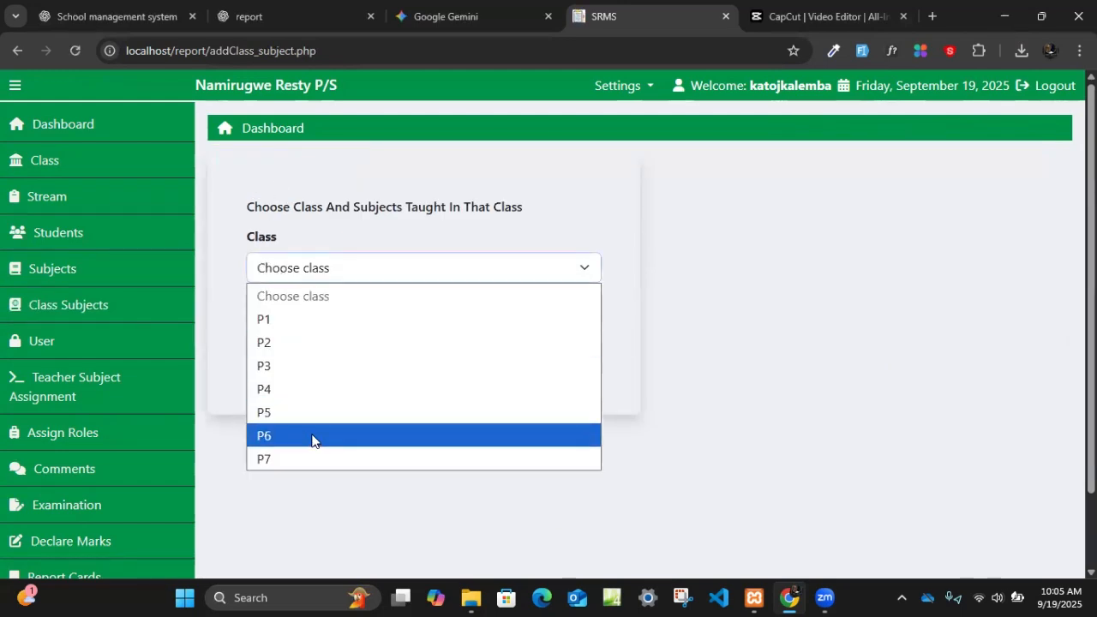
left_click(292, 413)
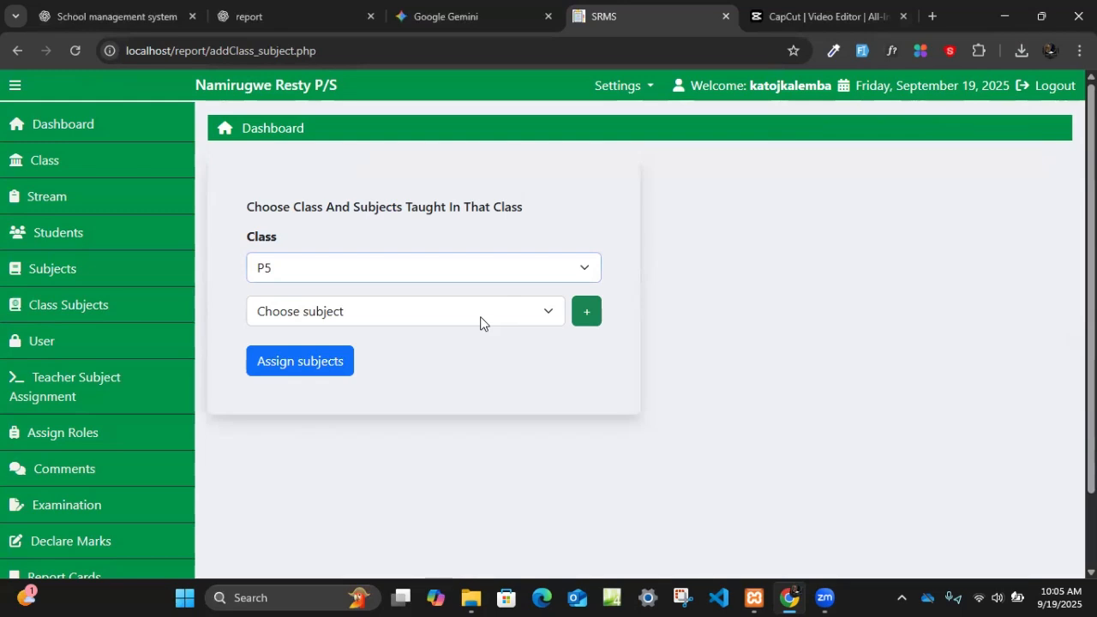
left_click(439, 322)
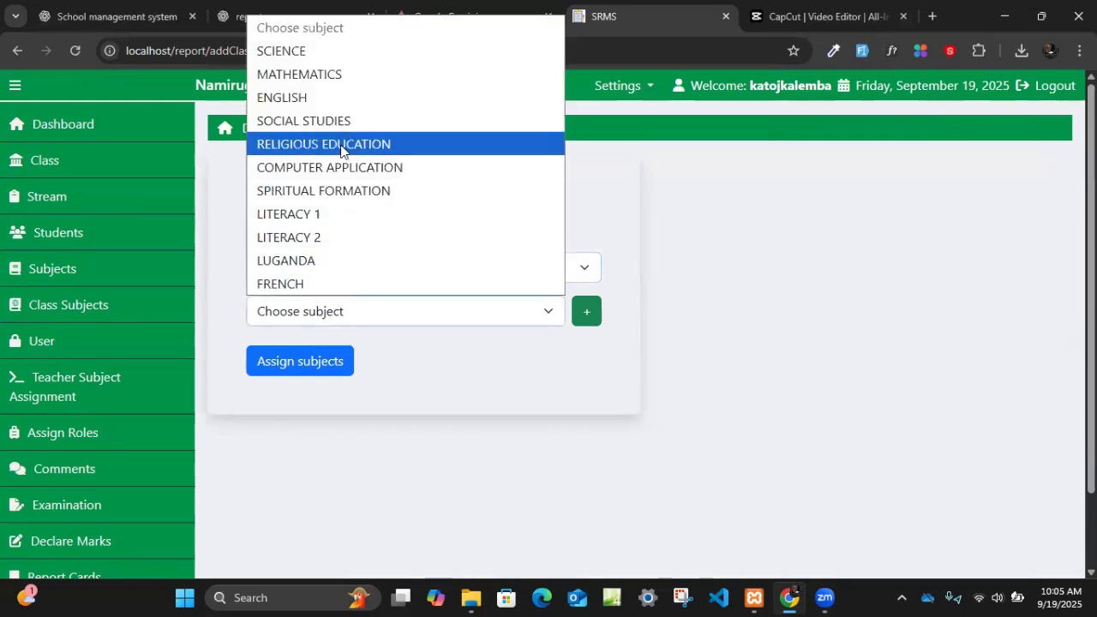
left_click(316, 59)
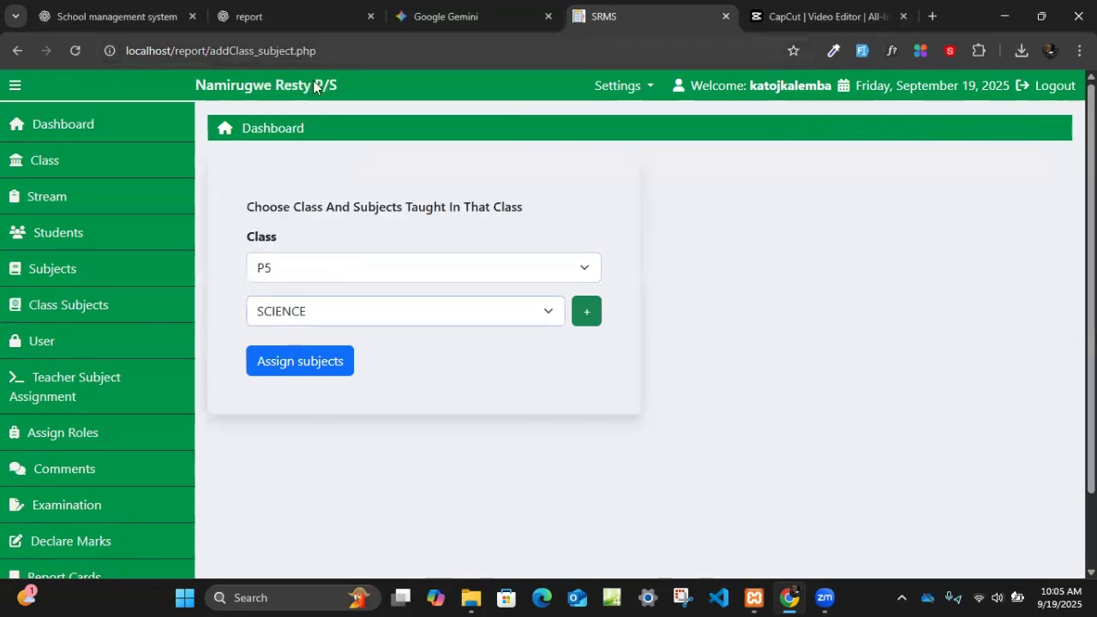
- Add three empty subject rows to the P5 assignment, and return to the class subject list without assigning anything
left_click(586, 323)
left_click(492, 349)
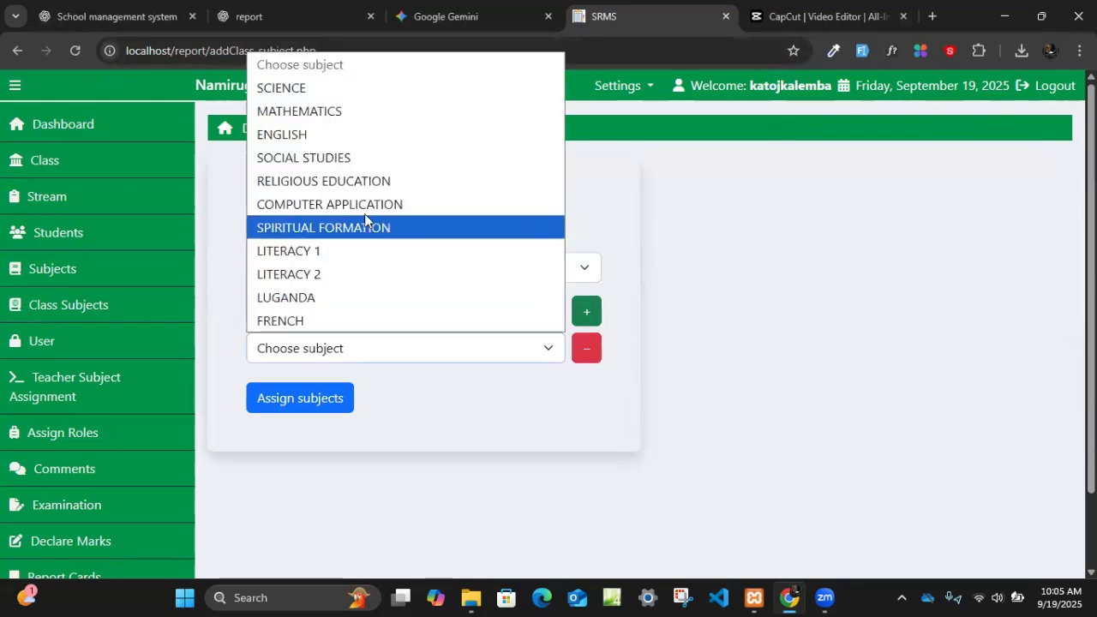
left_click(586, 312)
left_click(586, 312)
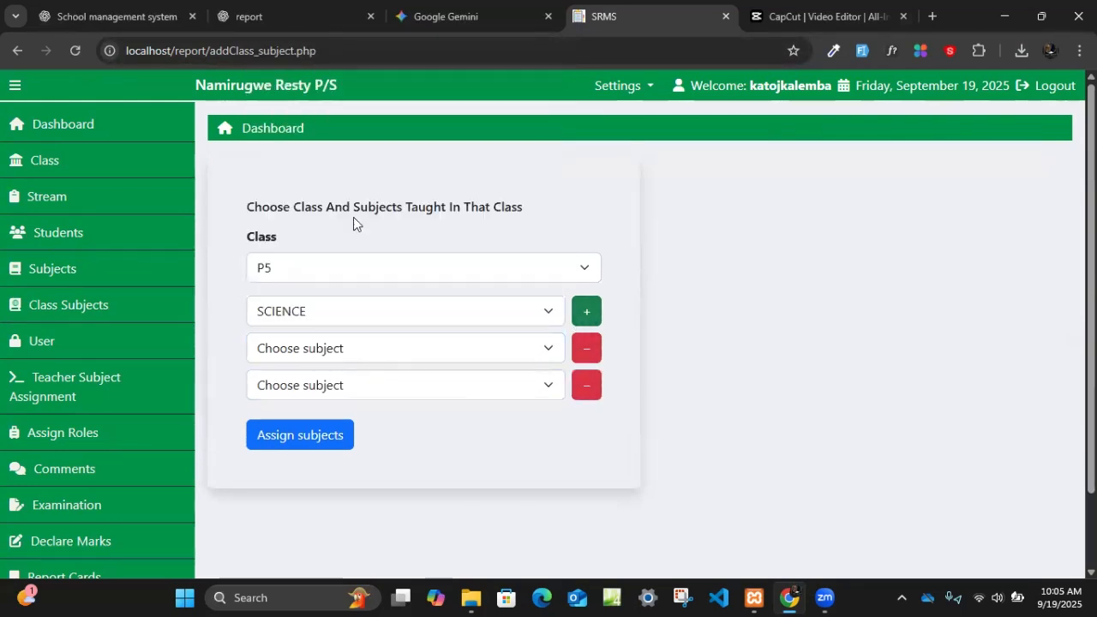
left_click(599, 311)
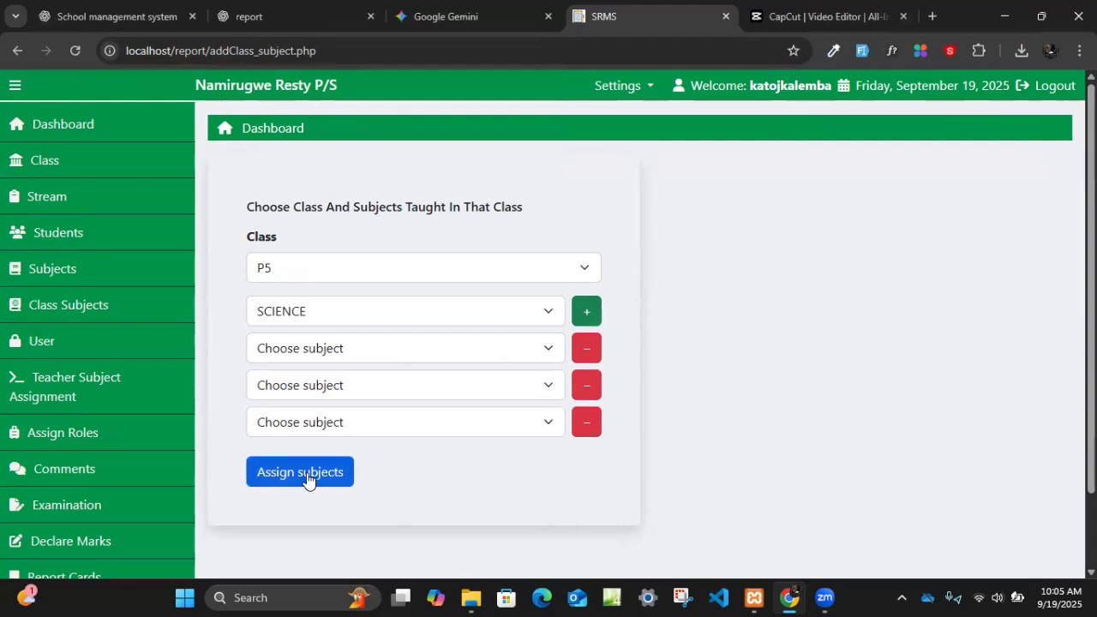
left_click(77, 310)
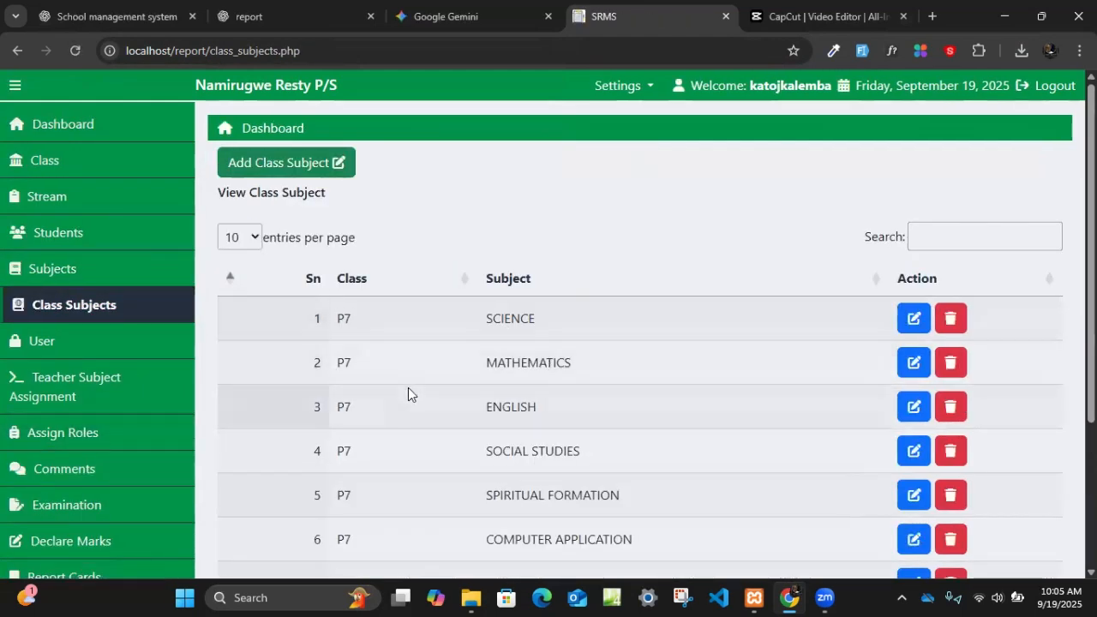
- Open the form for adding a user from the user list, and examine its fields and available role options
left_click(91, 353)
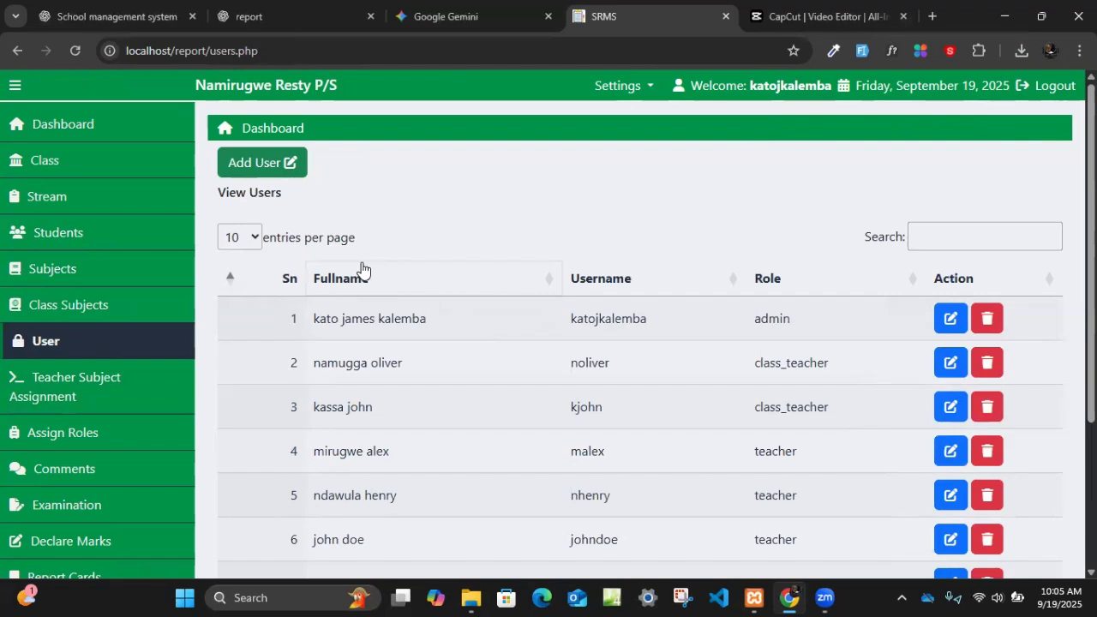
left_click(265, 166)
left_click(277, 206)
left_click(335, 283)
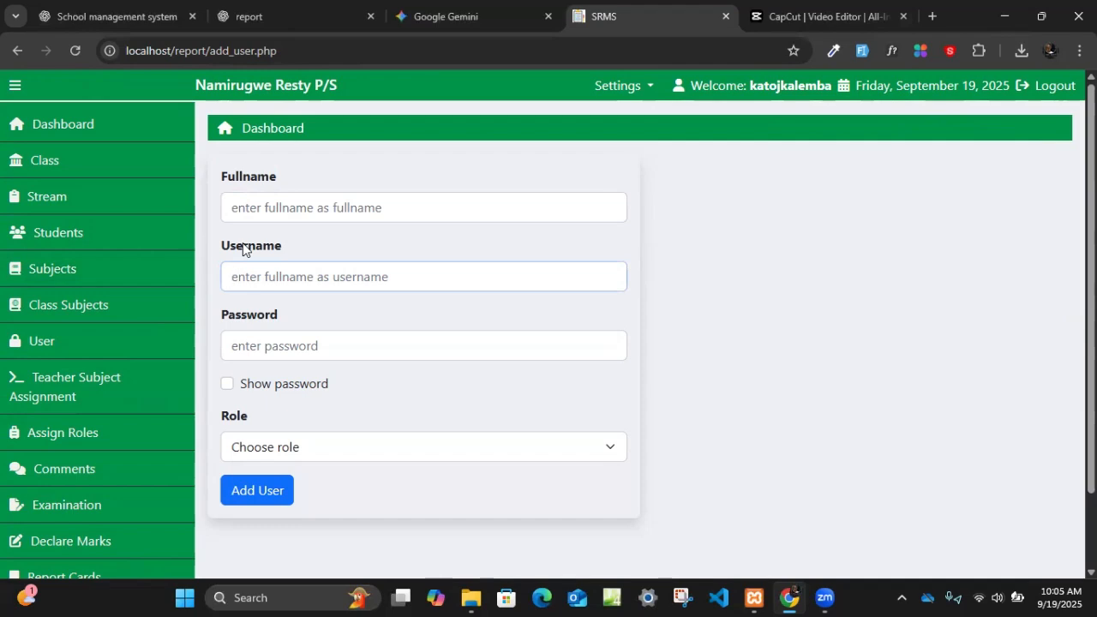
left_click(295, 346)
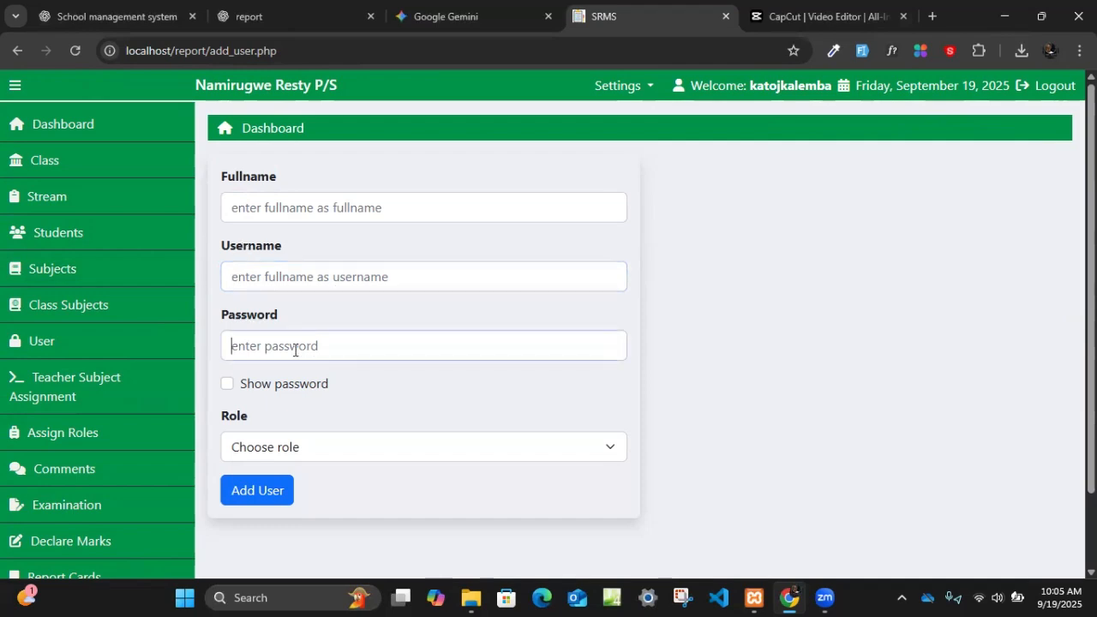
left_click(273, 447)
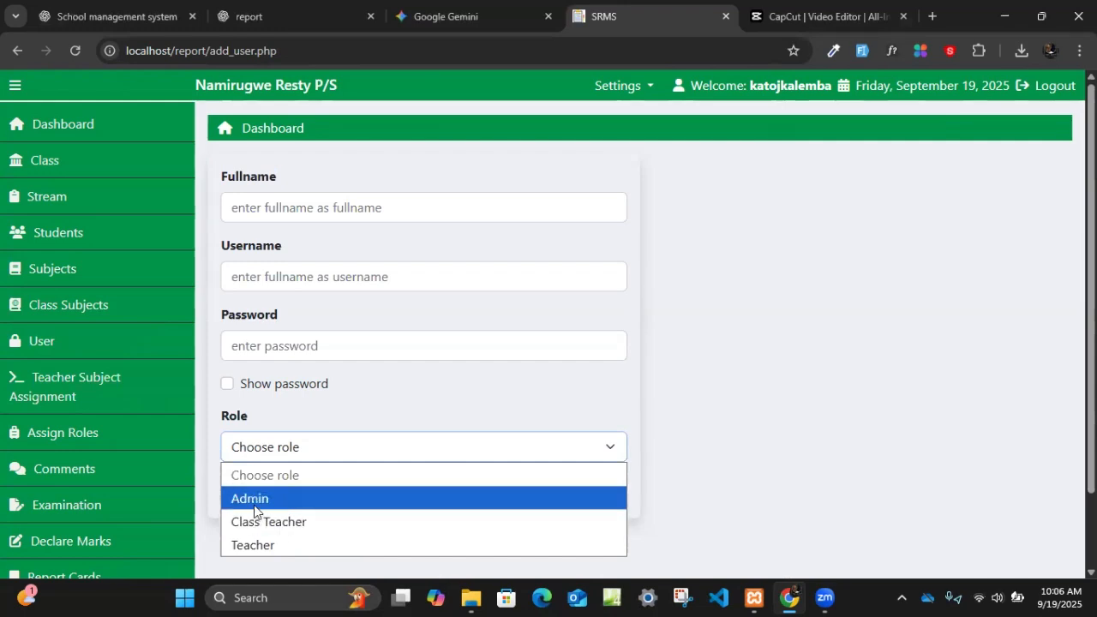
left_click(346, 339)
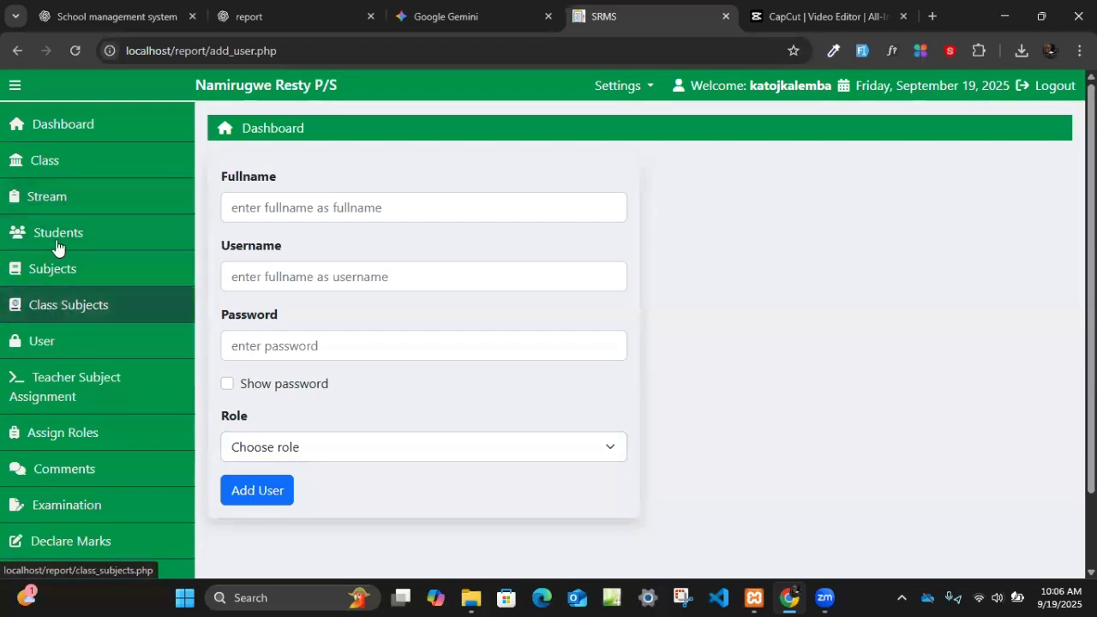
left_click(288, 449)
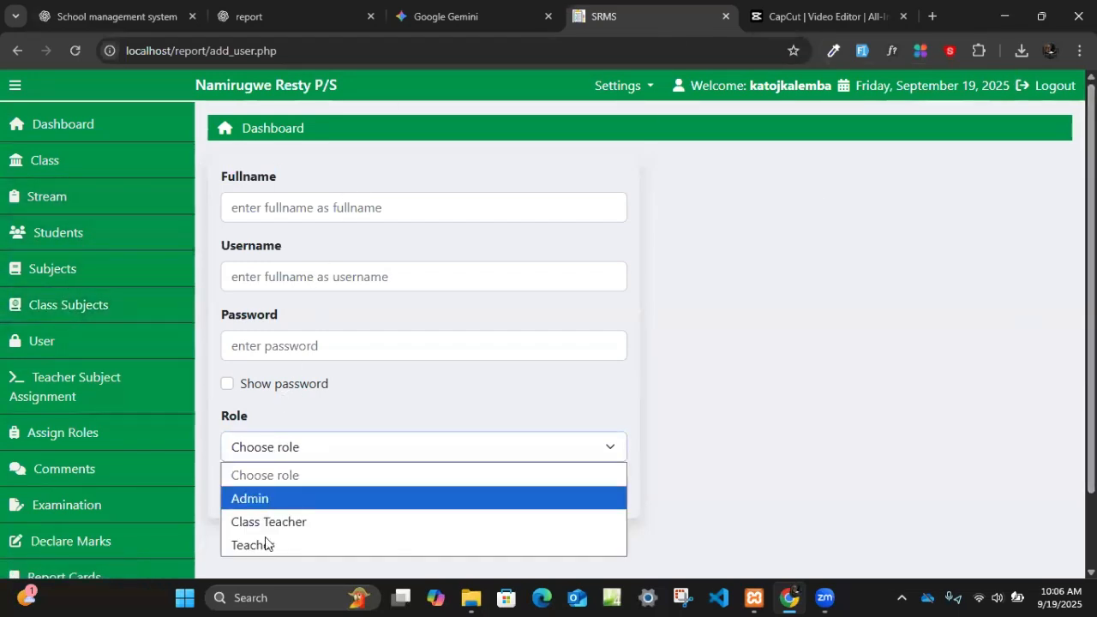
left_click(803, 456)
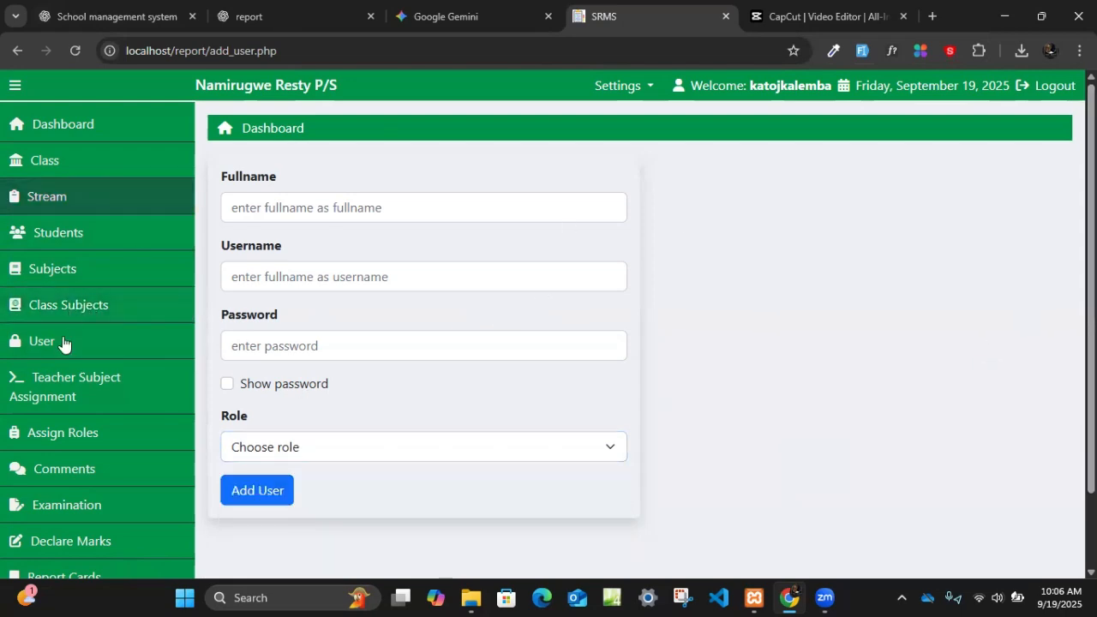
- Open the Teacher Subject Assignment list and examine the assigned classes, streams, subjects, terms and years
left_click(66, 391)
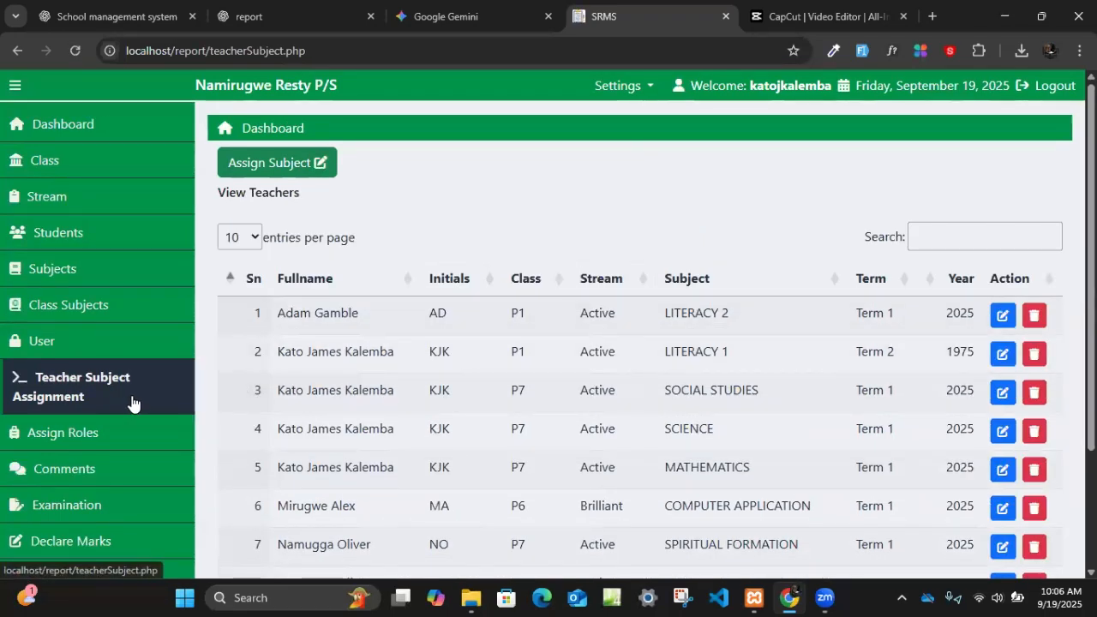
scroll(724, 444, "down", 1)
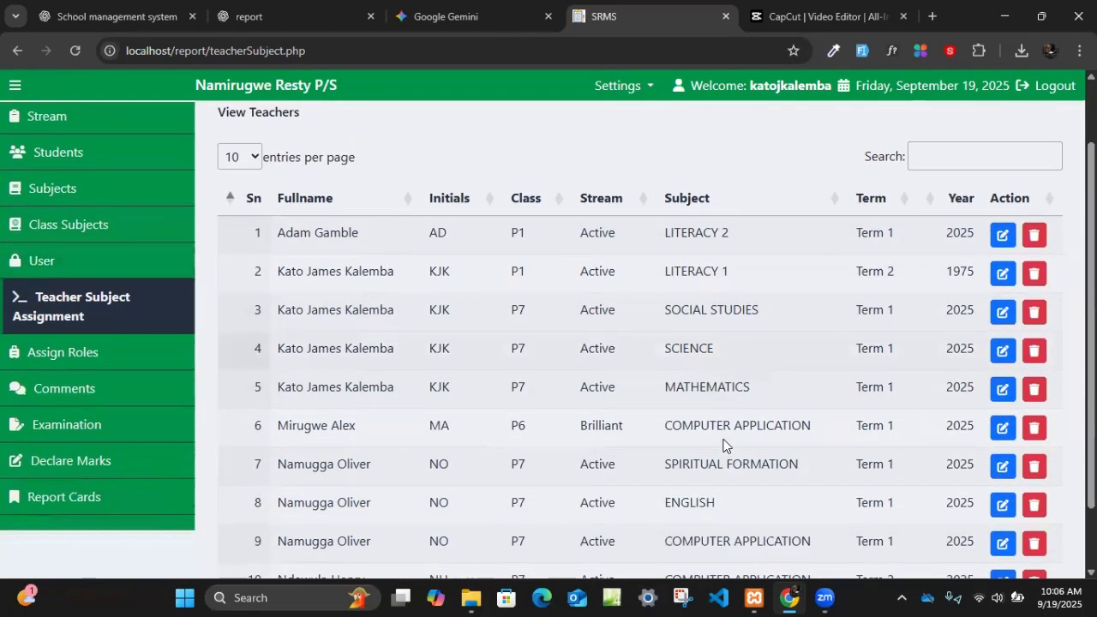
scroll(724, 444, "up", 1)
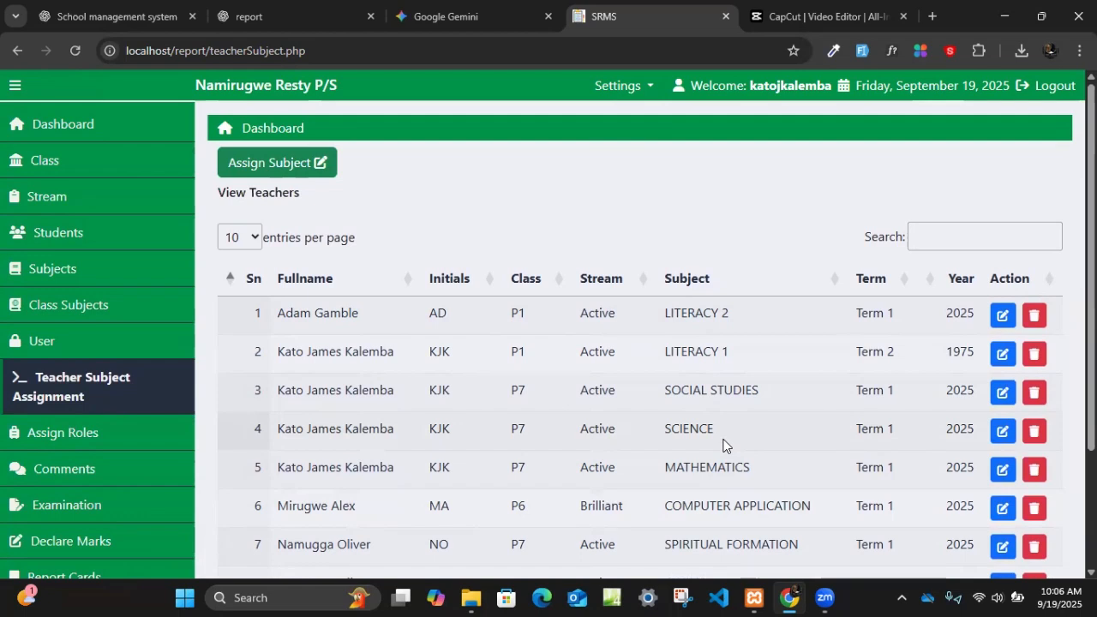
- Begin a new teacher subject assignment, choosing a teacher, entering the teacher's initials and selecting class P2
left_click(291, 176)
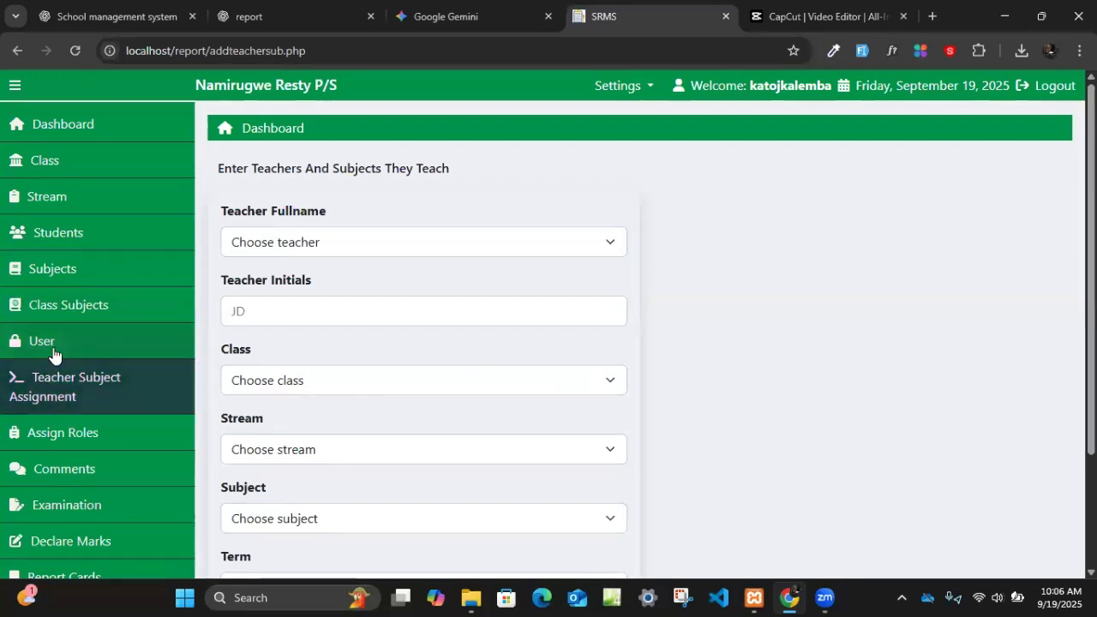
left_click(307, 246)
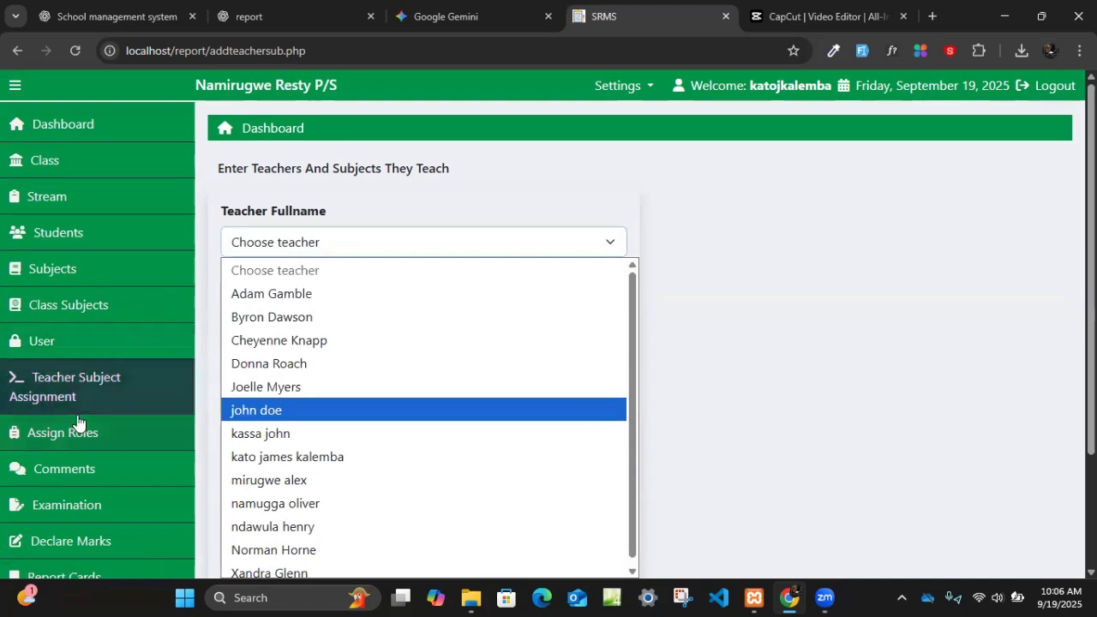
left_click(304, 437)
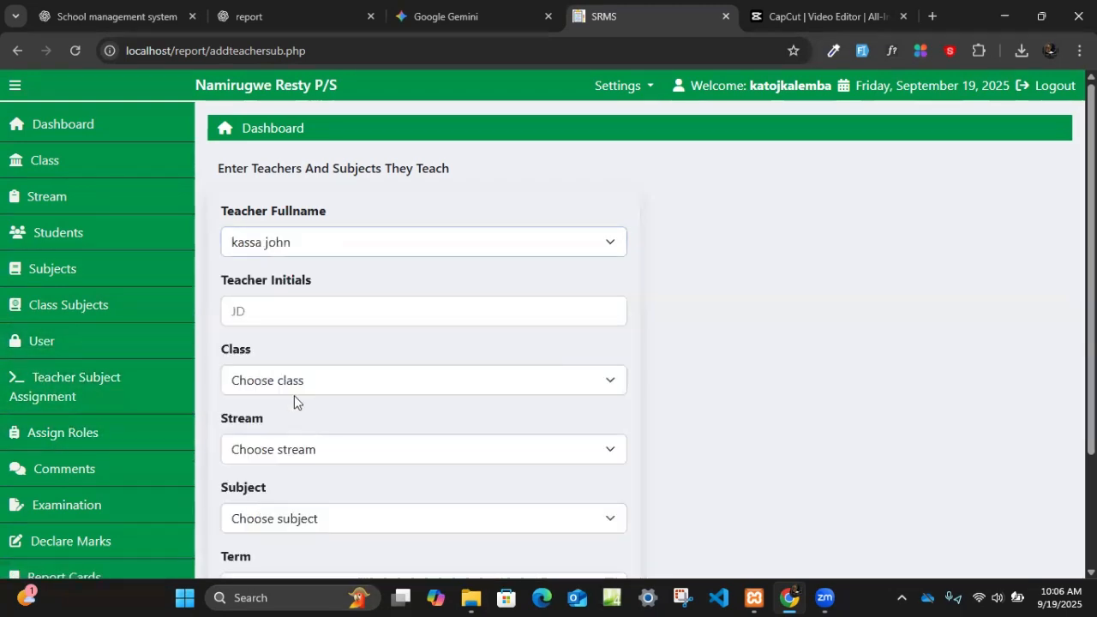
left_click(317, 311)
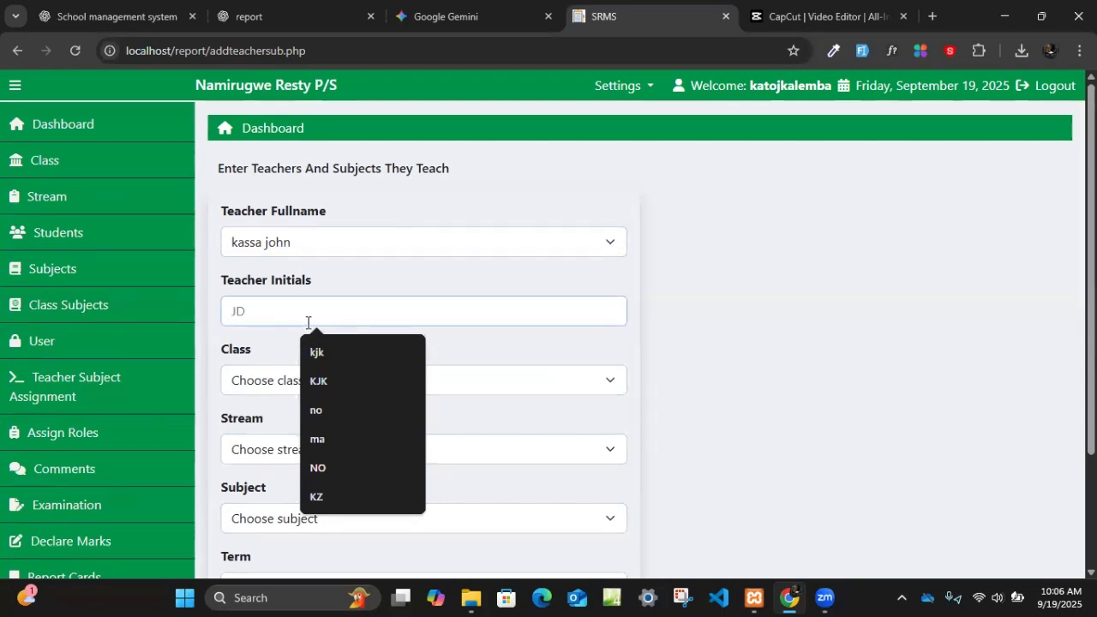
type("KJ")
left_click(274, 383)
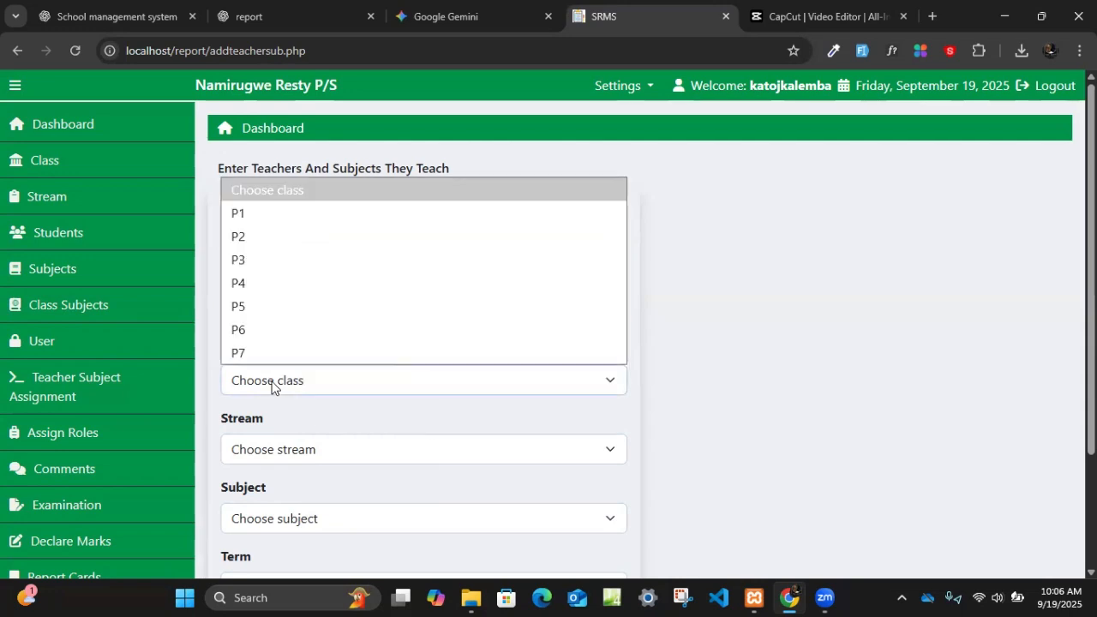
left_click(236, 248)
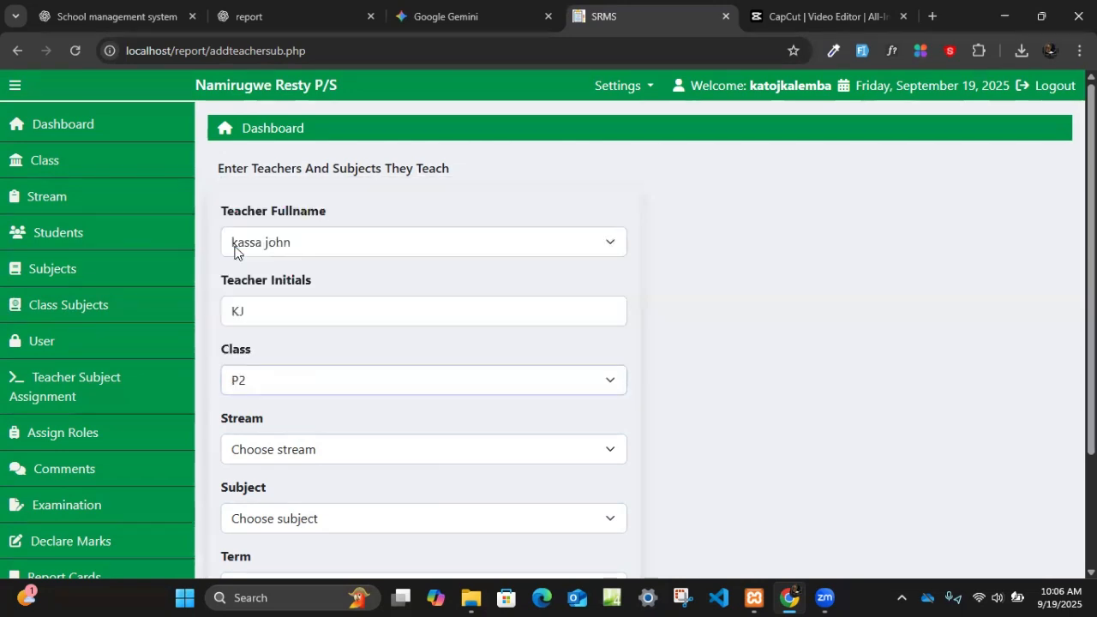
- Set the teacher assignment's stream to brilliant, its subject to LUGANDA and its term to Term 1
left_click(276, 462)
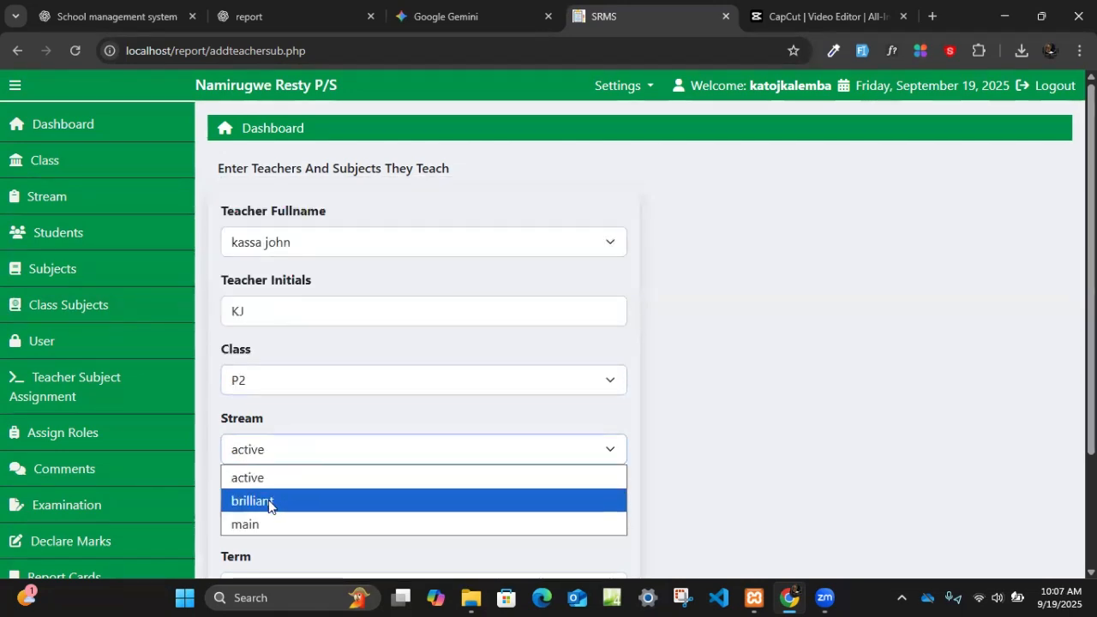
left_click(268, 501)
scroll(368, 484, "down", 1)
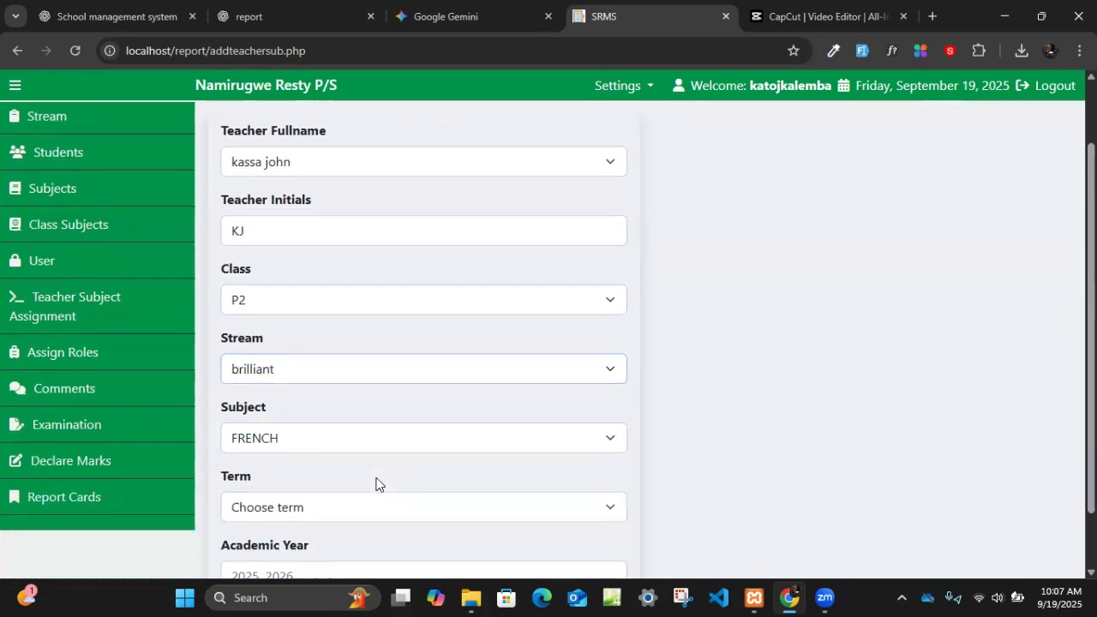
left_click(310, 438)
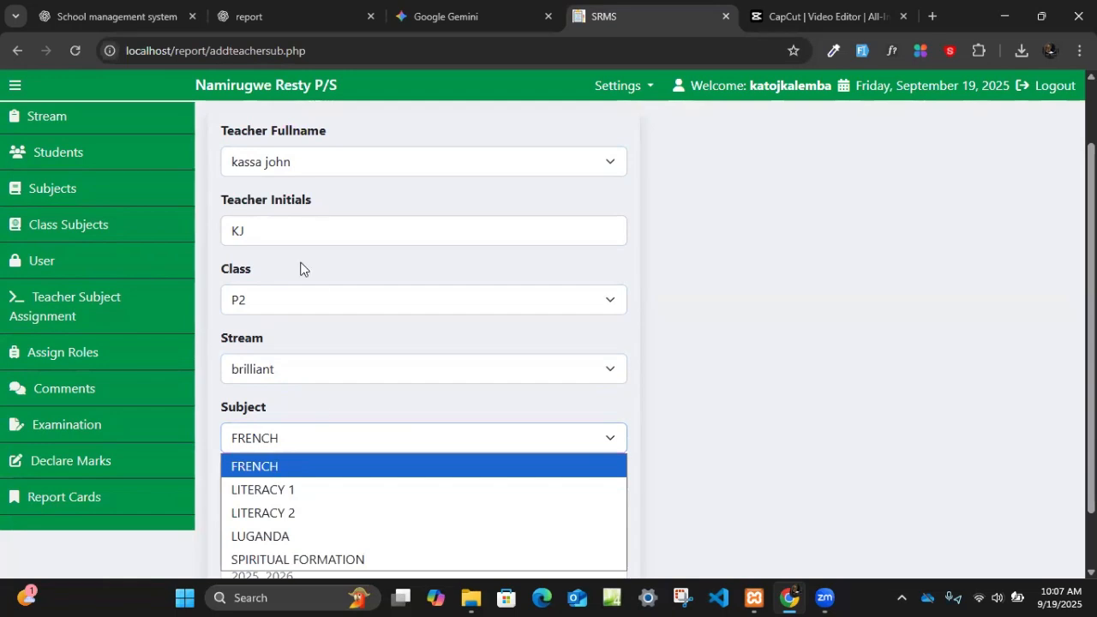
left_click(308, 537)
scroll(343, 480, "down", 1)
left_click(288, 438)
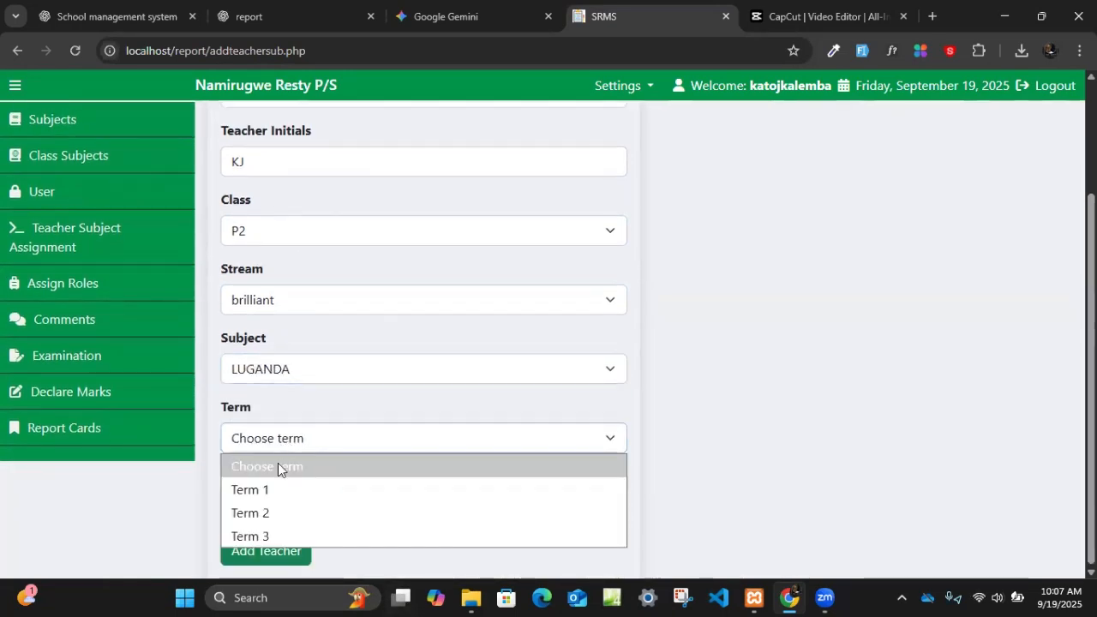
left_click(281, 490)
- Look at the academic year field and review the teacher subject assignment form from start to end
left_click(317, 505)
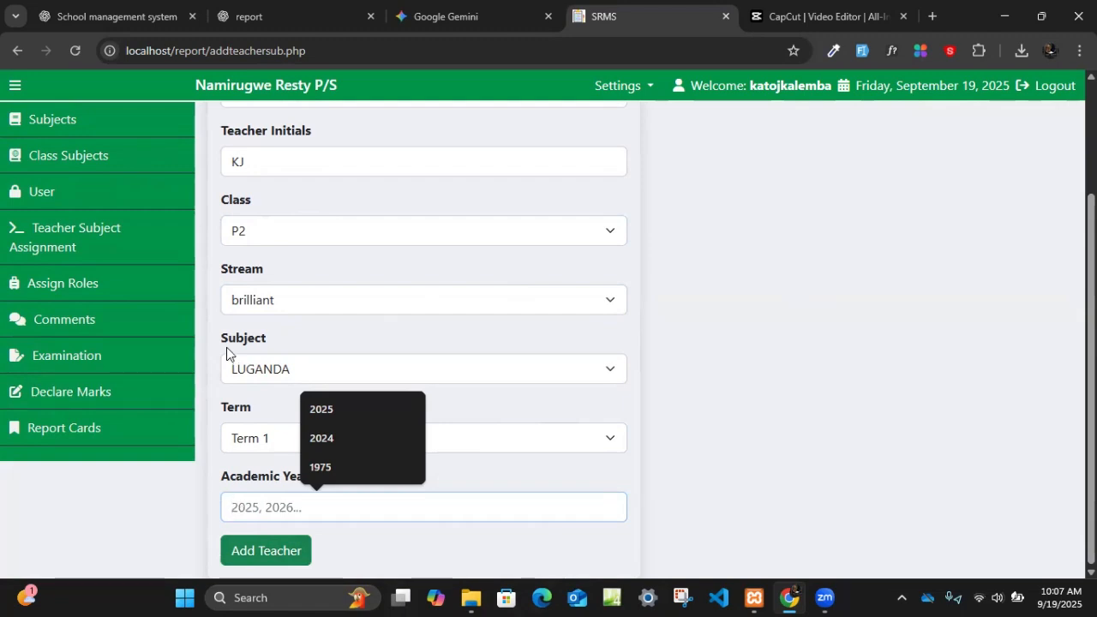
scroll(275, 357, "up", 3)
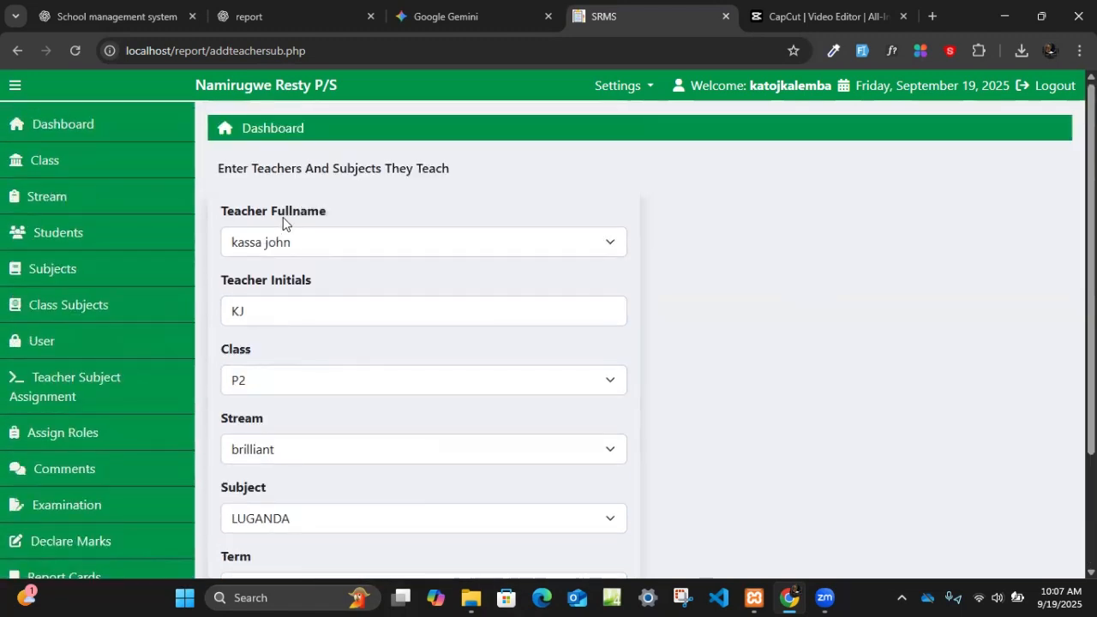
scroll(316, 435, "down", 3)
scroll(313, 372, "up", 3)
scroll(297, 397, "down", 3)
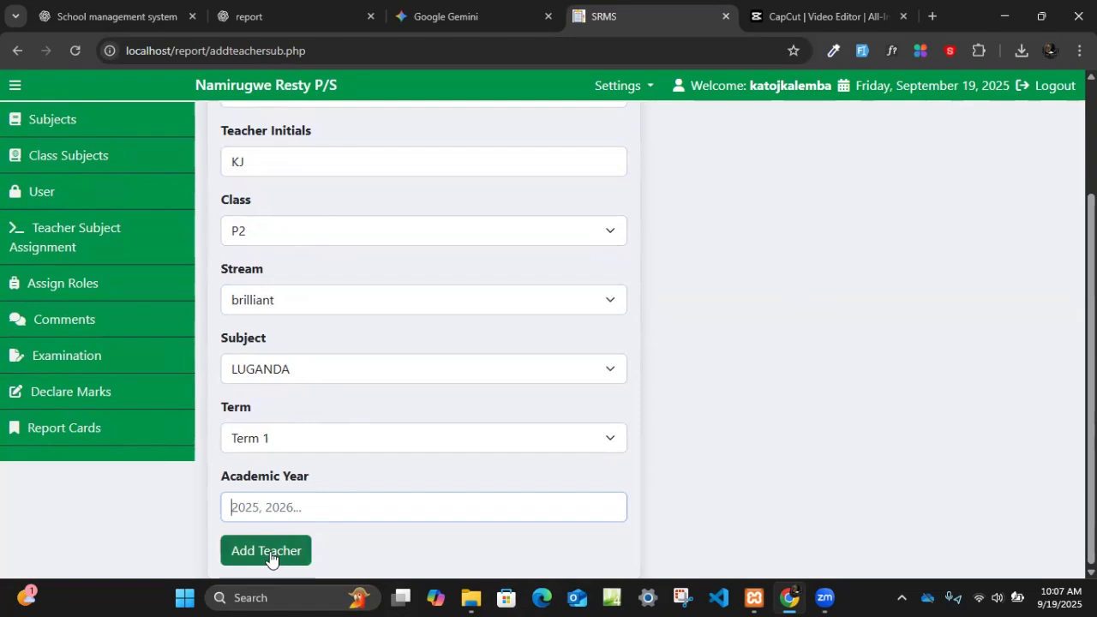
- Begin a new teacher role assignment, choosing a teacher, class P3 and stream main
left_click(63, 290)
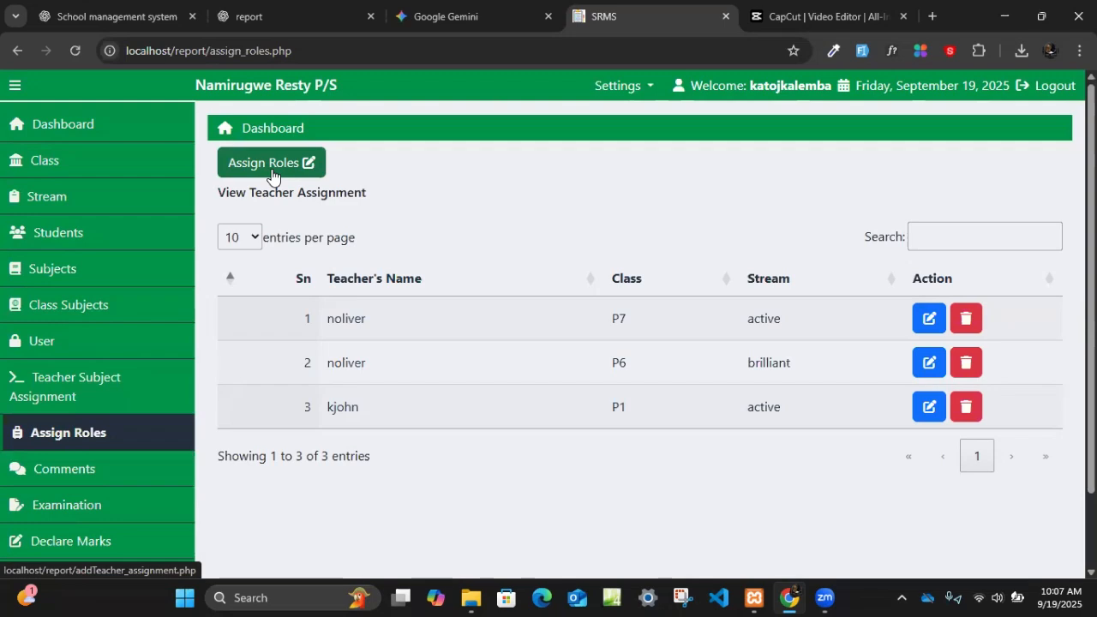
left_click(272, 167)
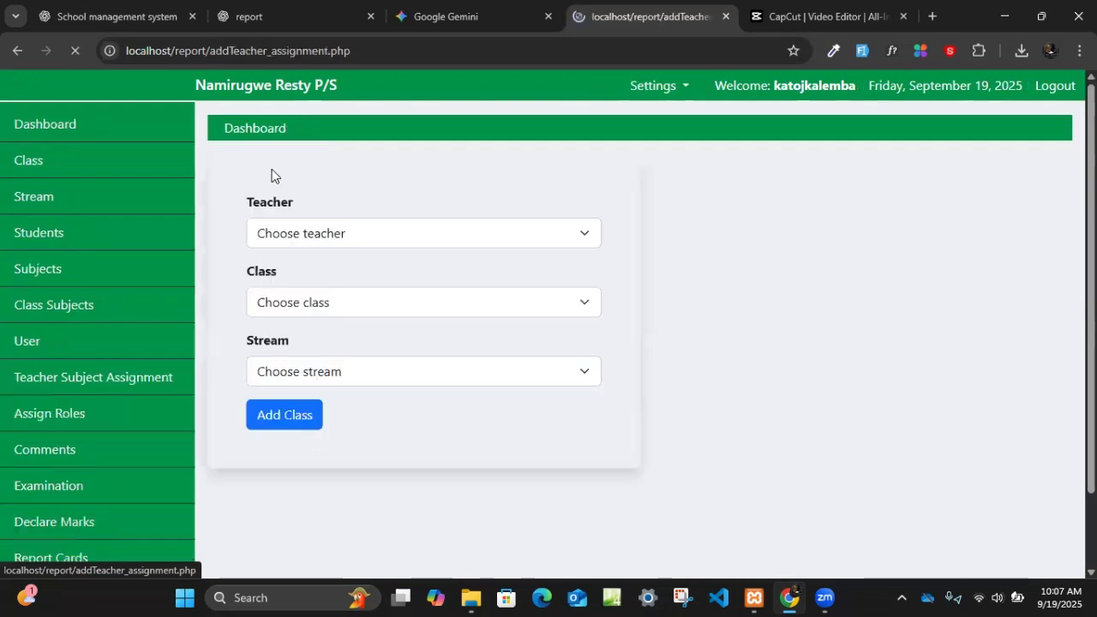
left_click(291, 231)
left_click(291, 294)
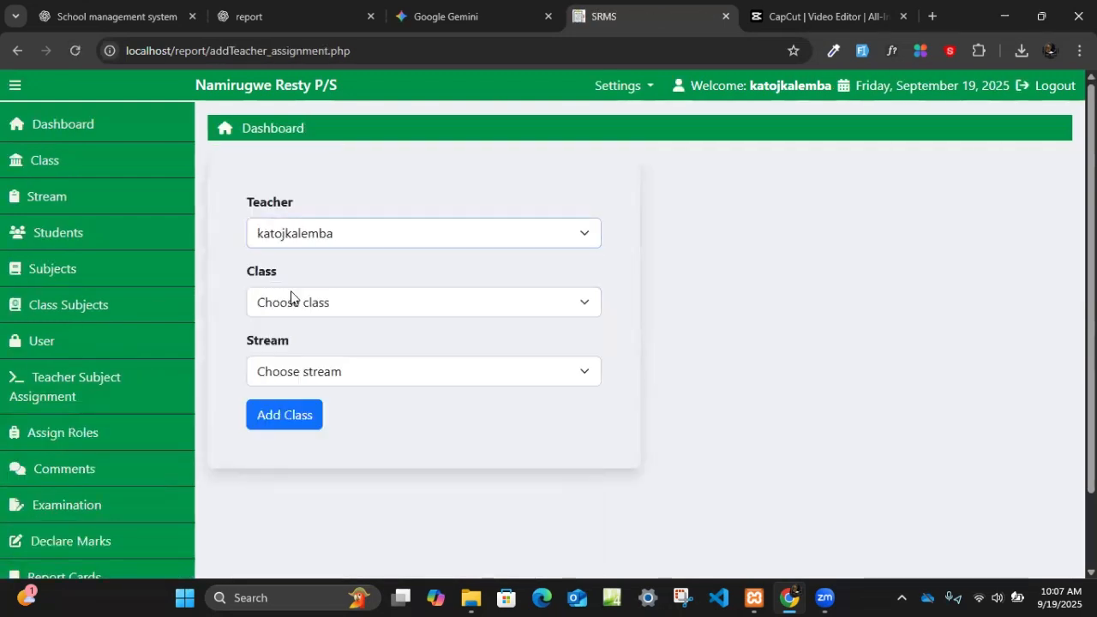
left_click(296, 305)
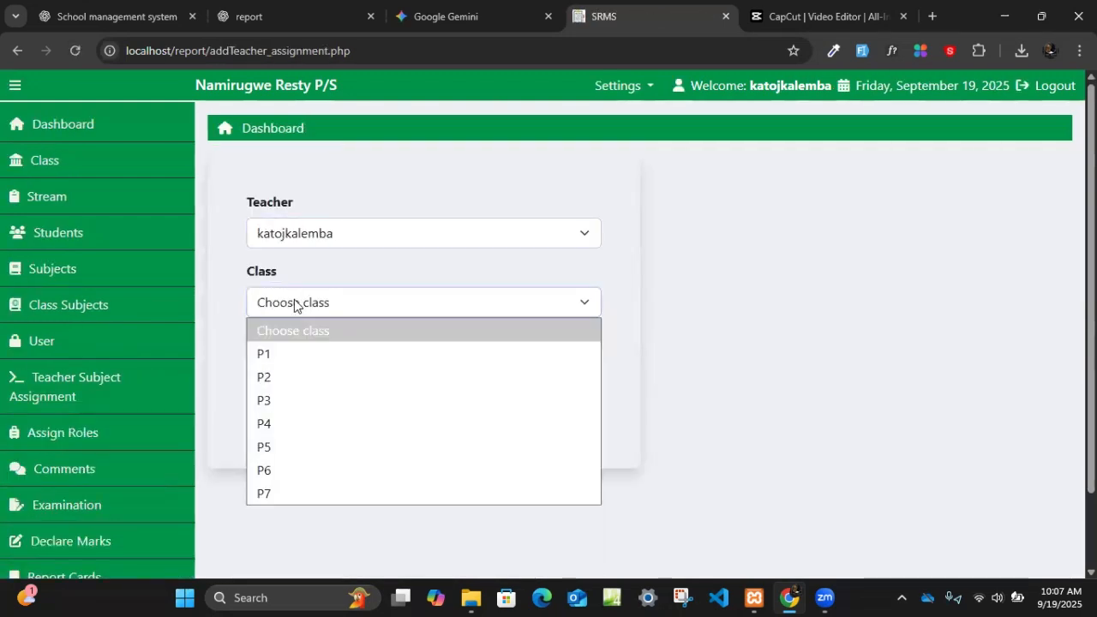
left_click(291, 404)
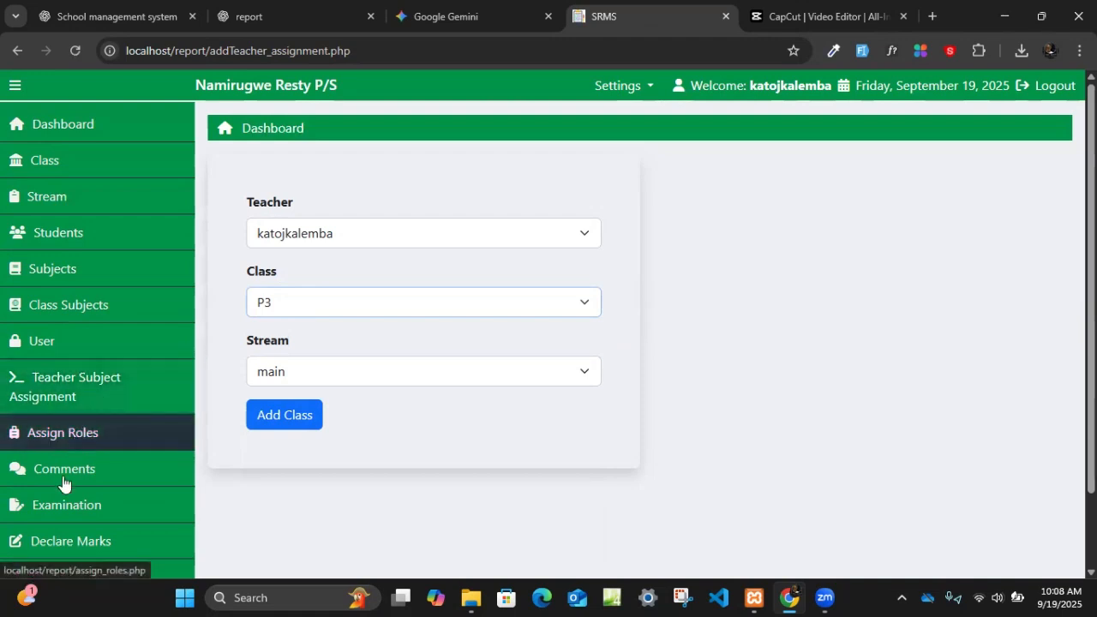
- Open the Examination list and examine the exams by name, class, term and year
scroll(86, 424, "down", 1)
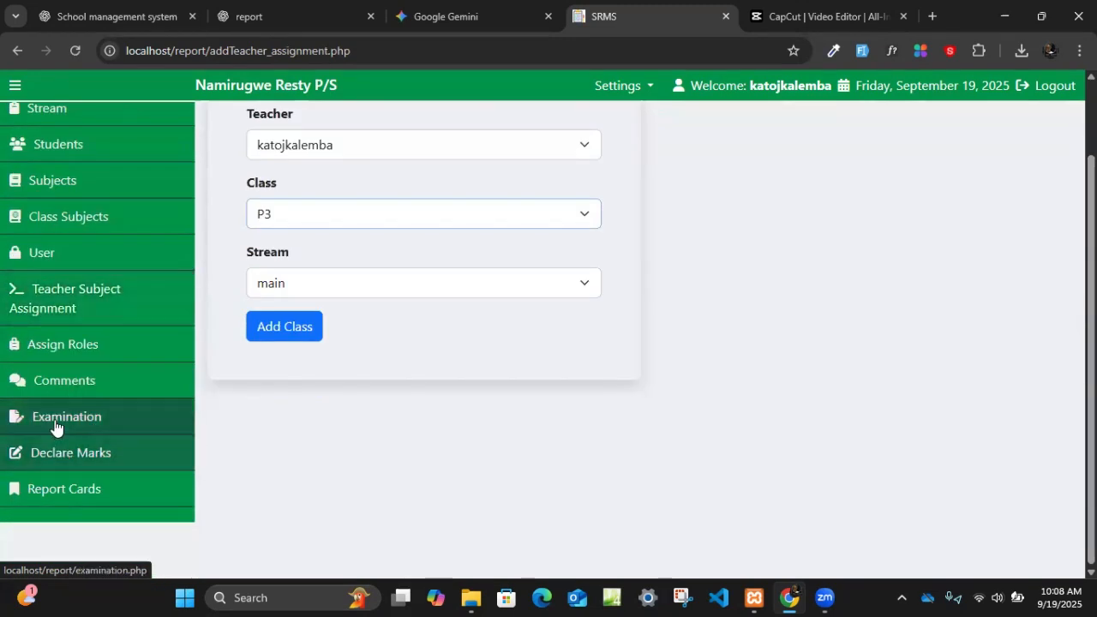
left_click(76, 428)
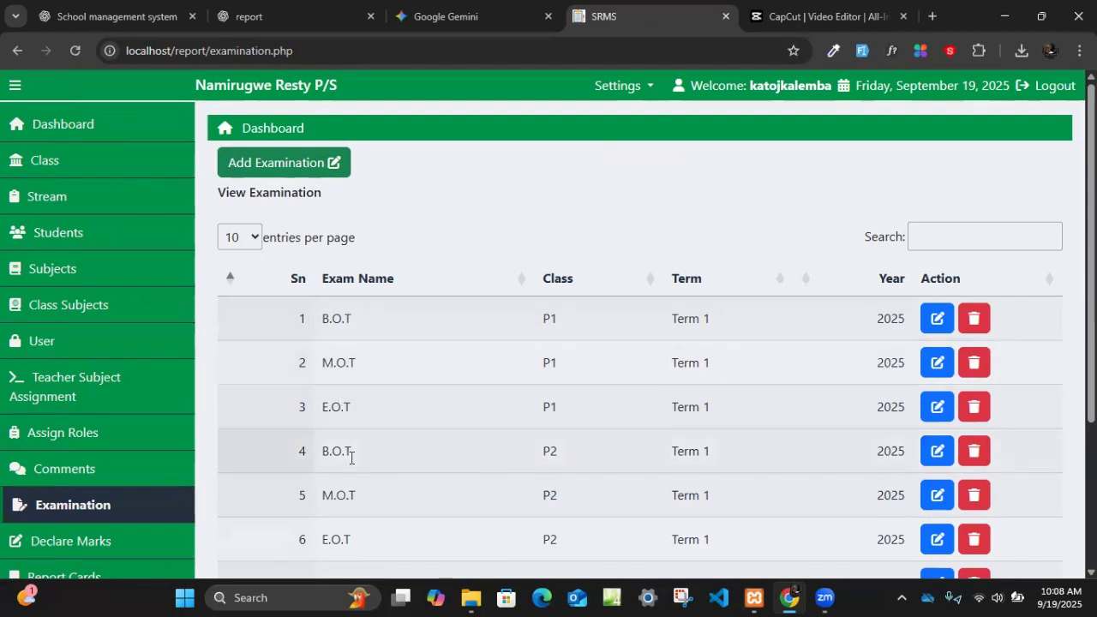
scroll(350, 456, "down", 1)
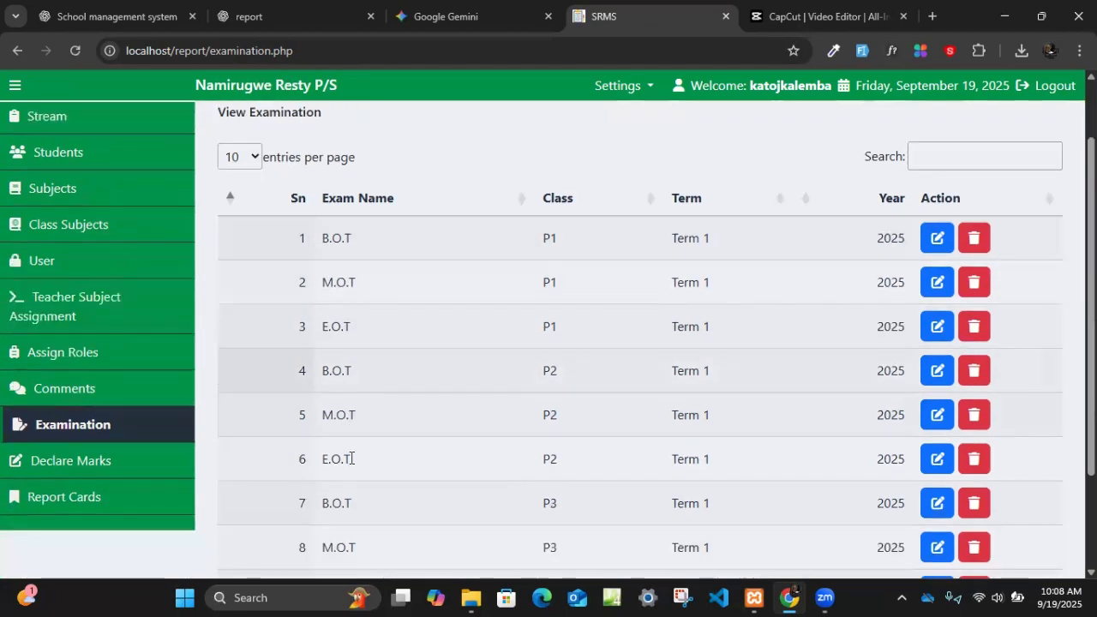
- Start adding scores in Declare Marks for class P4 and the exam E.O.T (Term: TERM 1 - 2025)
left_click(86, 463)
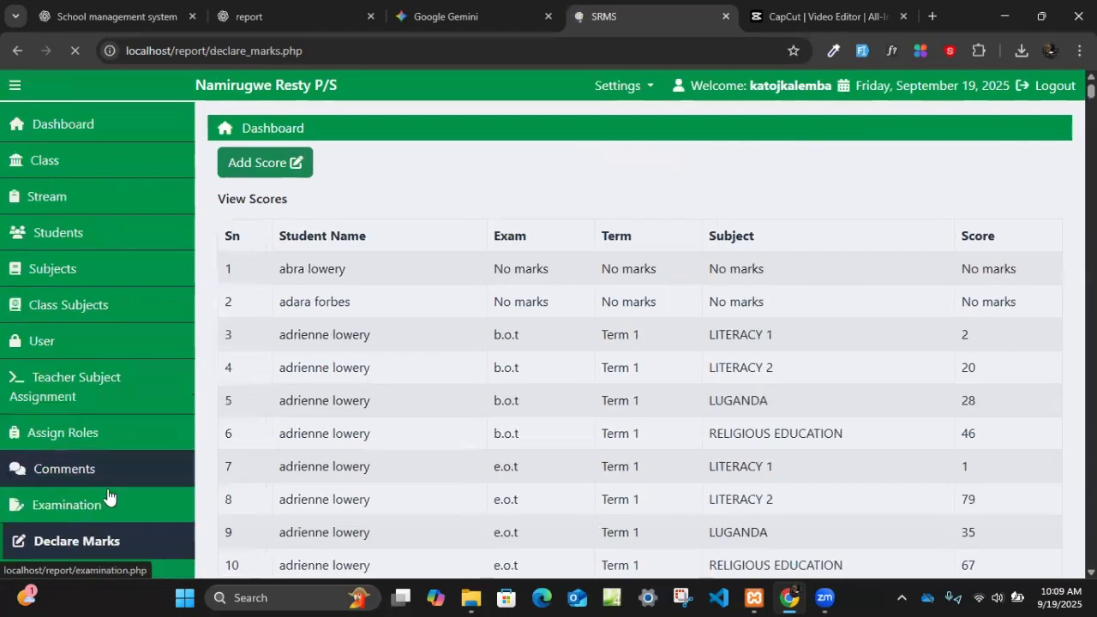
scroll(85, 489, "down", 2)
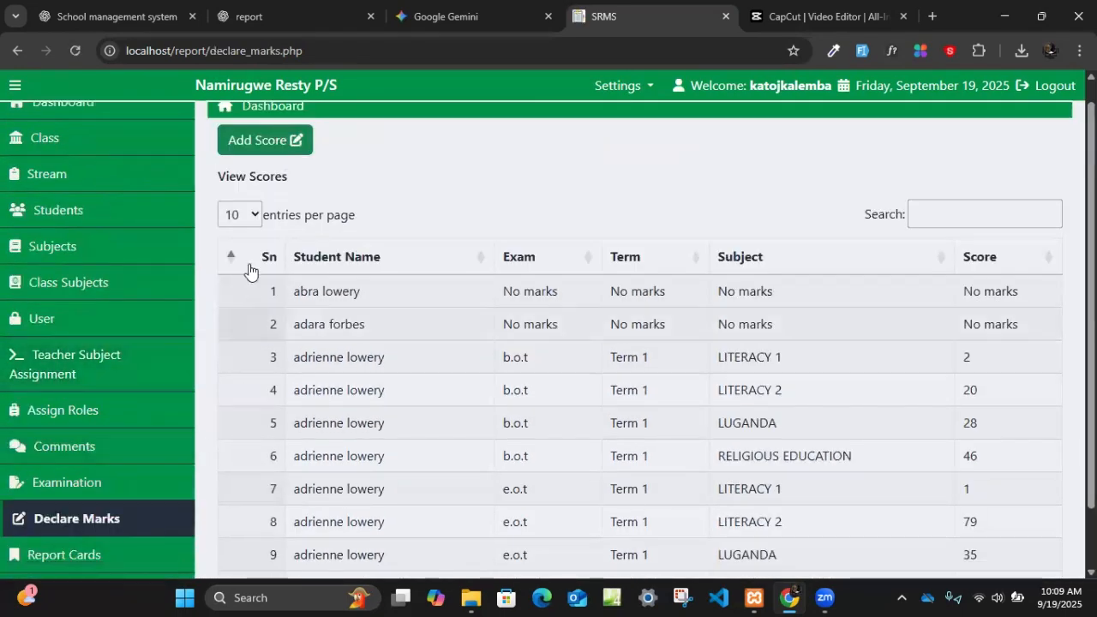
left_click(280, 143)
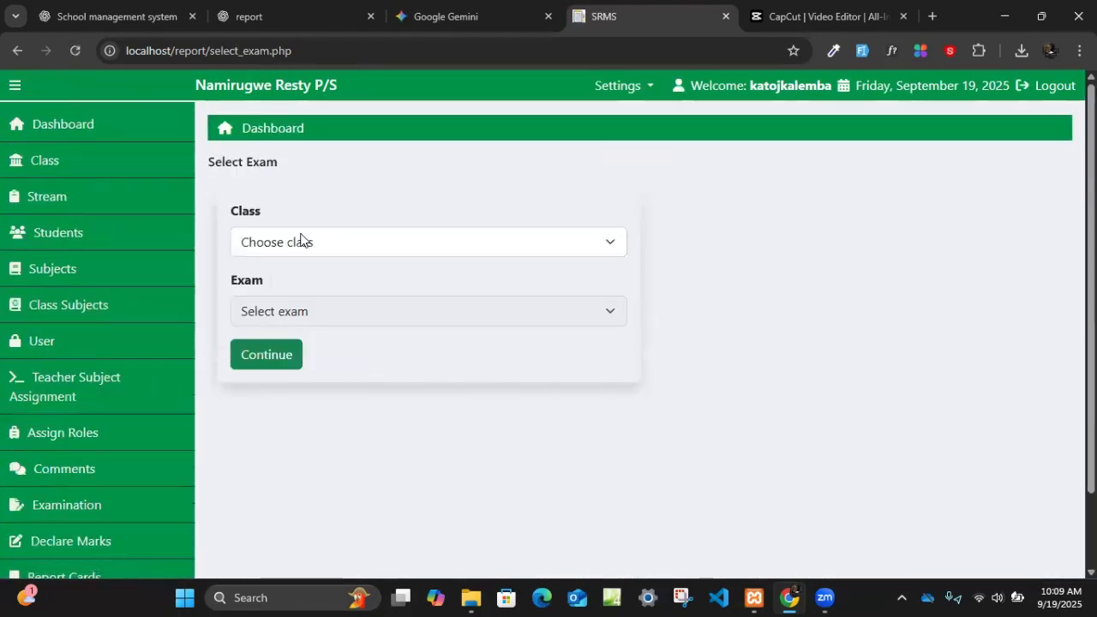
left_click(302, 239)
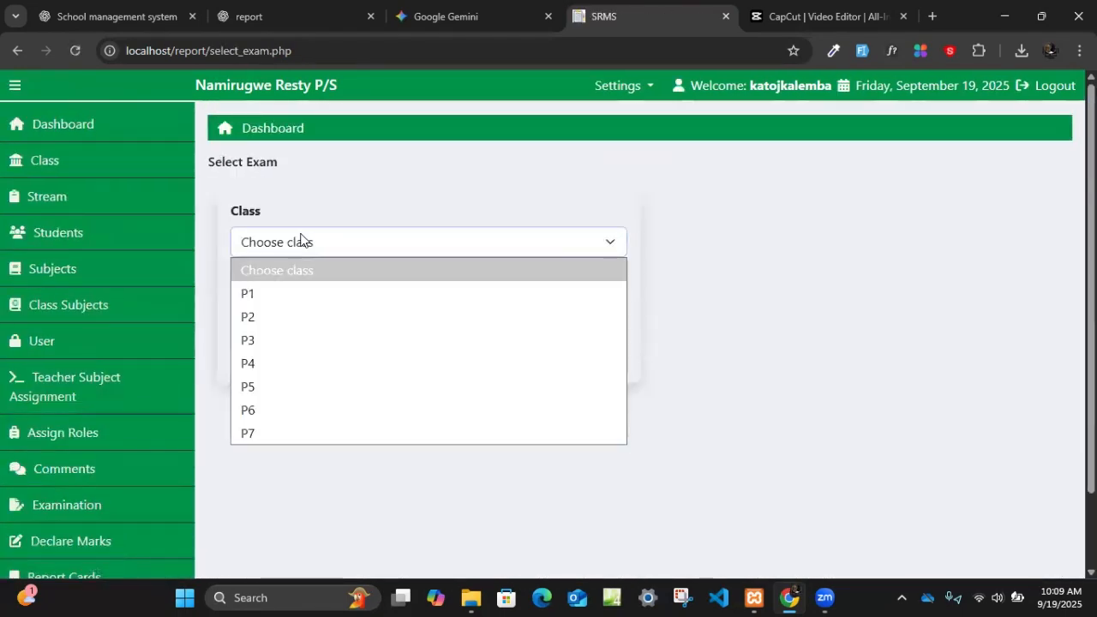
left_click(277, 365)
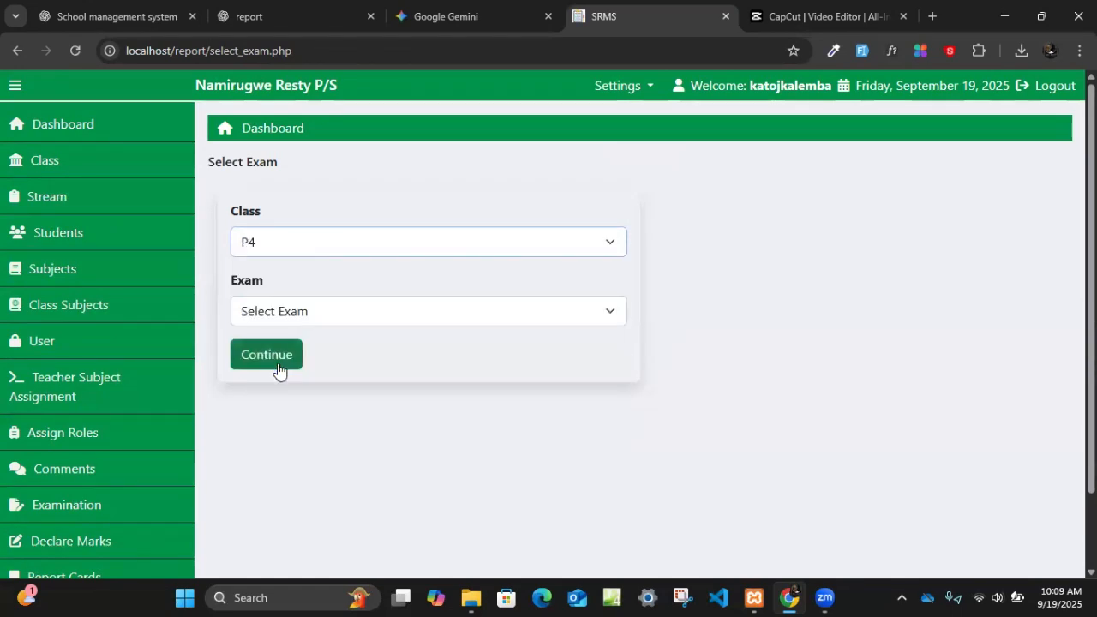
left_click(292, 317)
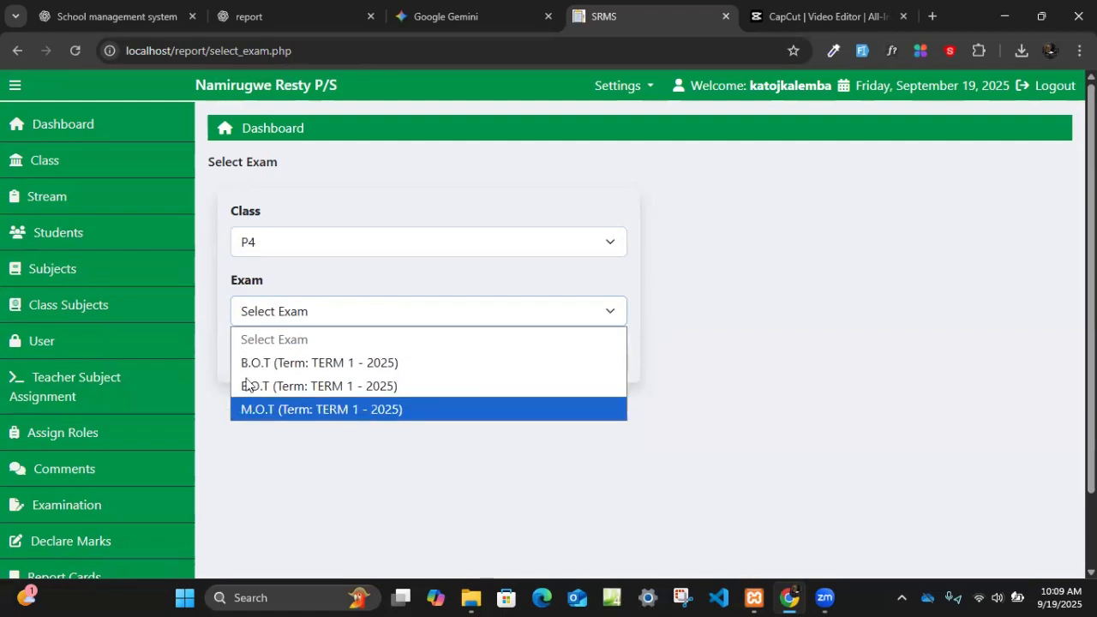
left_click(283, 391)
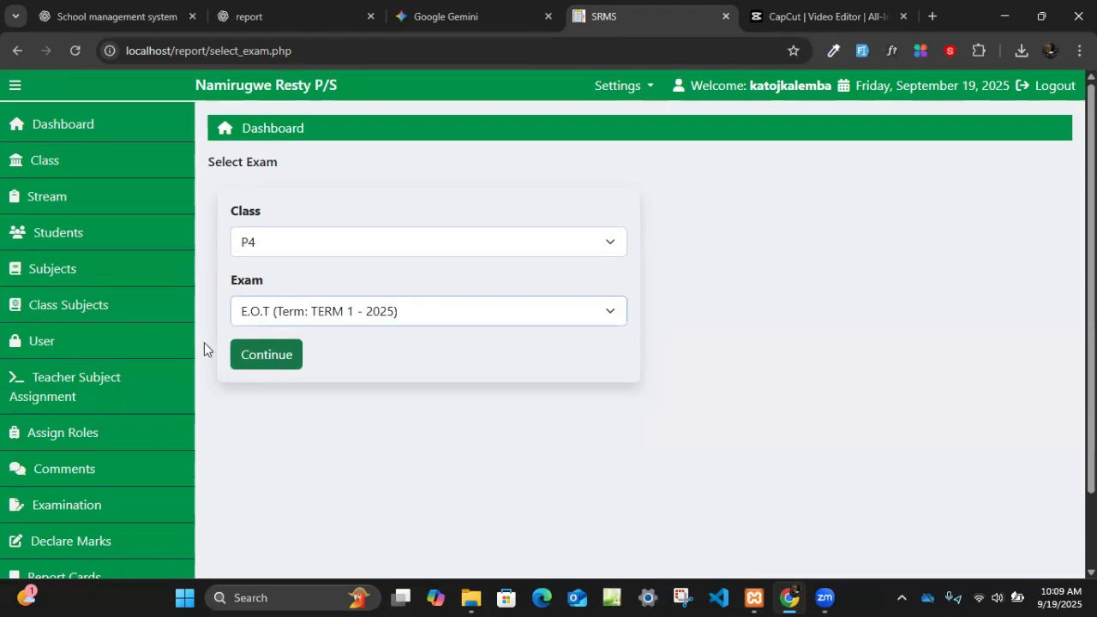
left_click(283, 317)
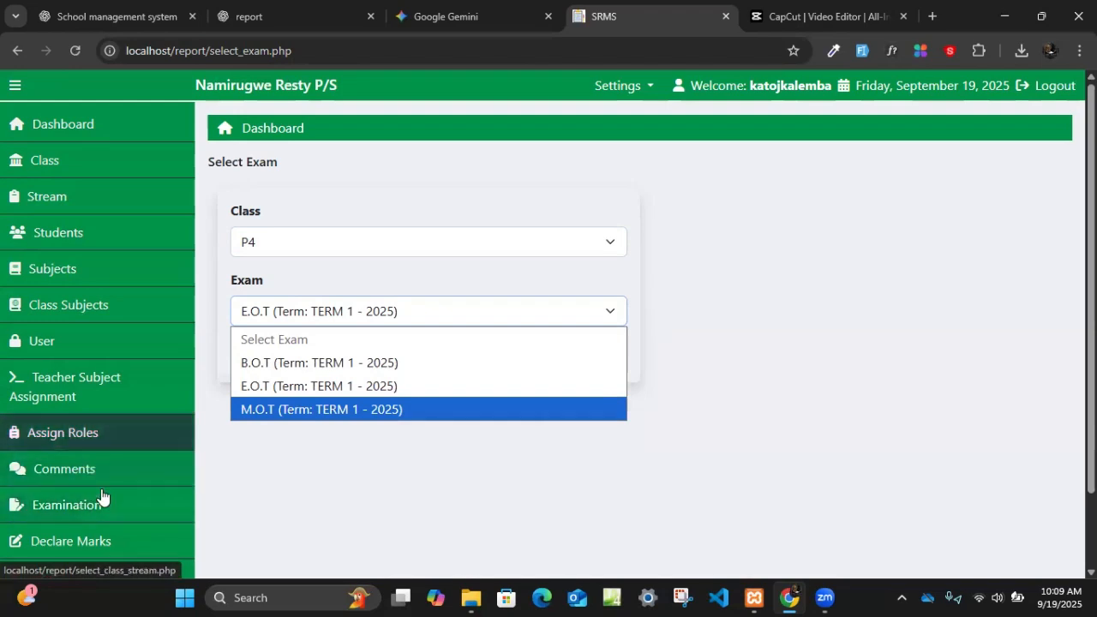
left_click(314, 386)
left_click(291, 357)
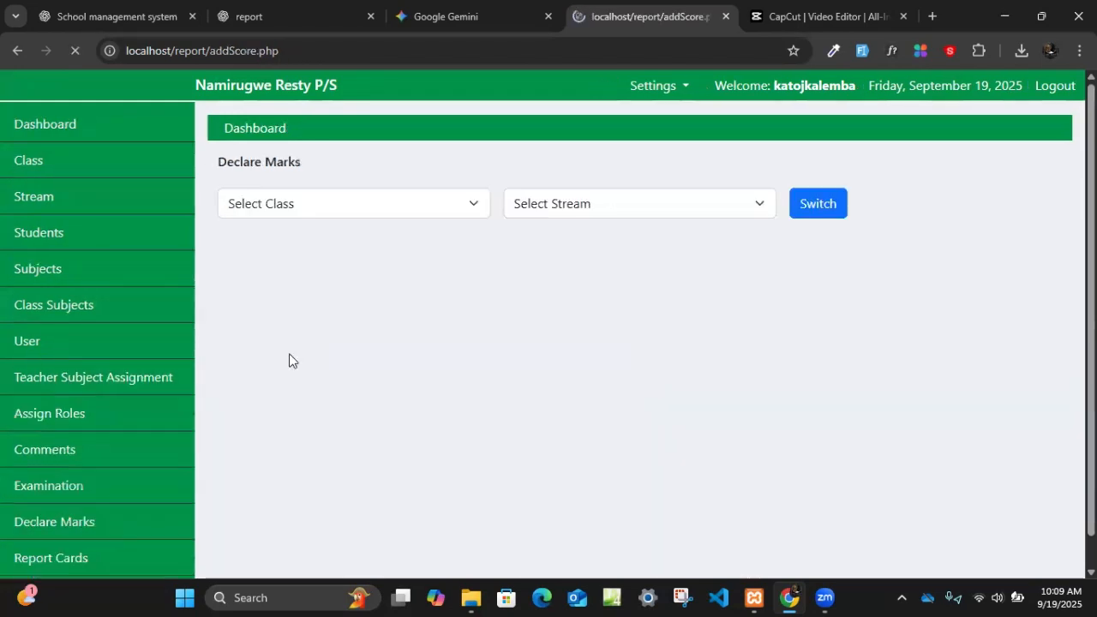
- Load the Declare Marks sheet for class P4, stream main
left_click(290, 203)
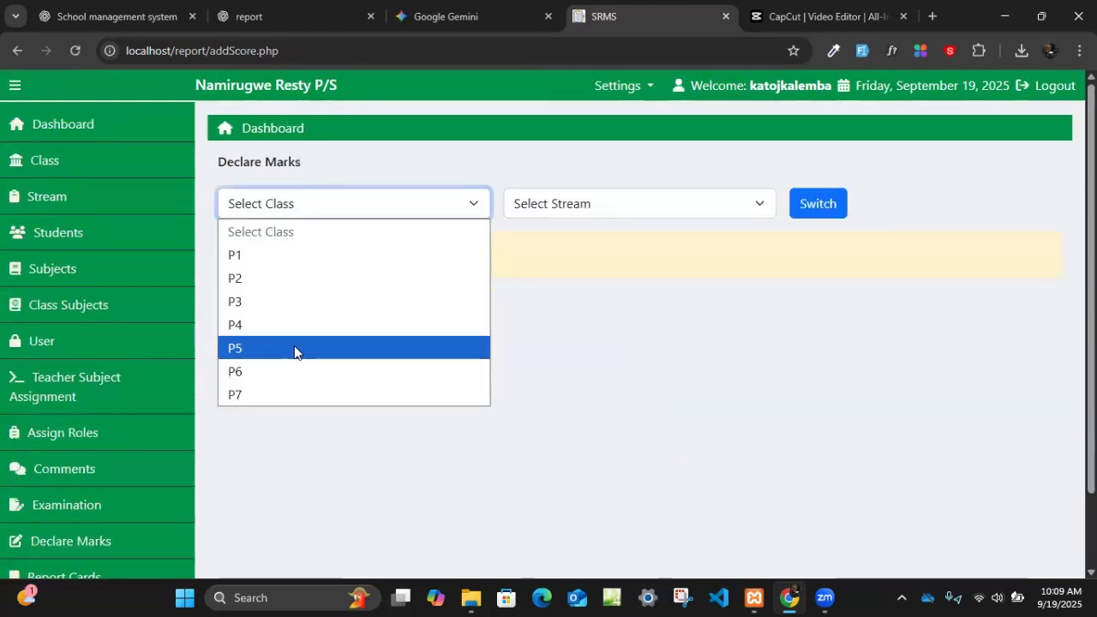
left_click(282, 325)
left_click(809, 202)
- Examine the P4 marks sheet from the first to the last student, including its subject columns and empty score fields
scroll(446, 396, "down", 5)
scroll(451, 419, "up", 5)
scroll(511, 425, "down", 5)
scroll(498, 381, "up", 4)
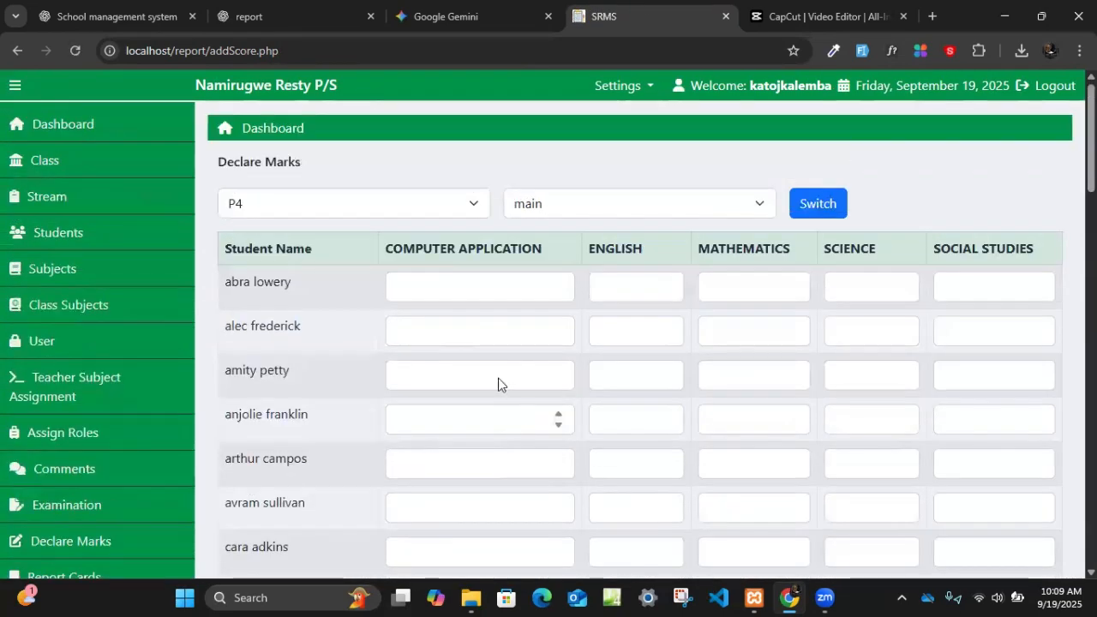
scroll(525, 312, "down", 9)
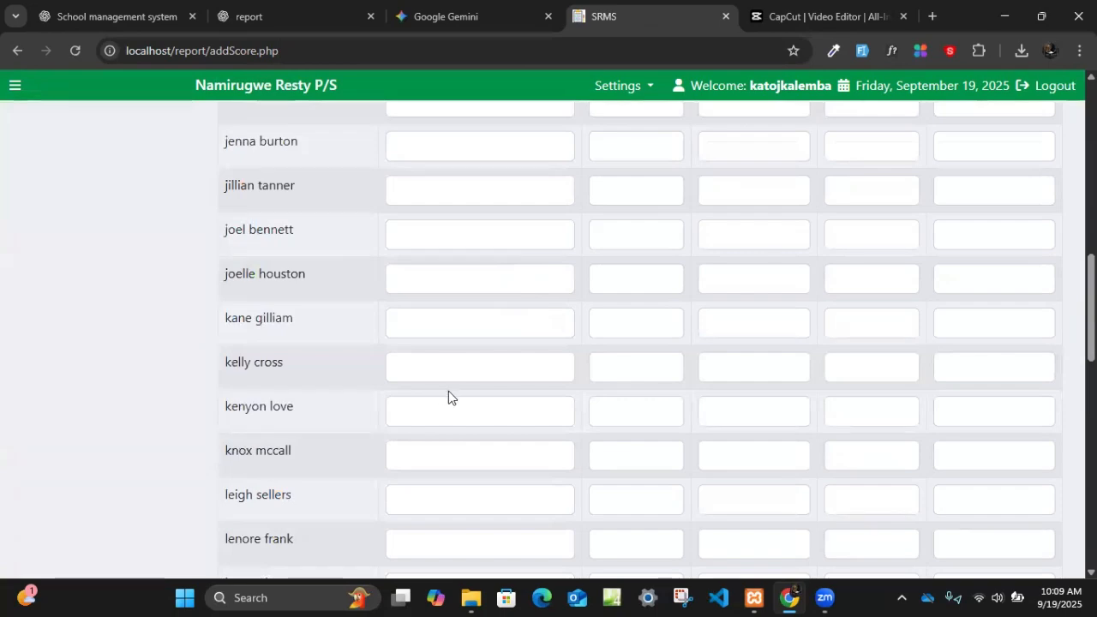
scroll(449, 392, "up", 9)
scroll(451, 397, "down", 4)
scroll(452, 400, "up", 4)
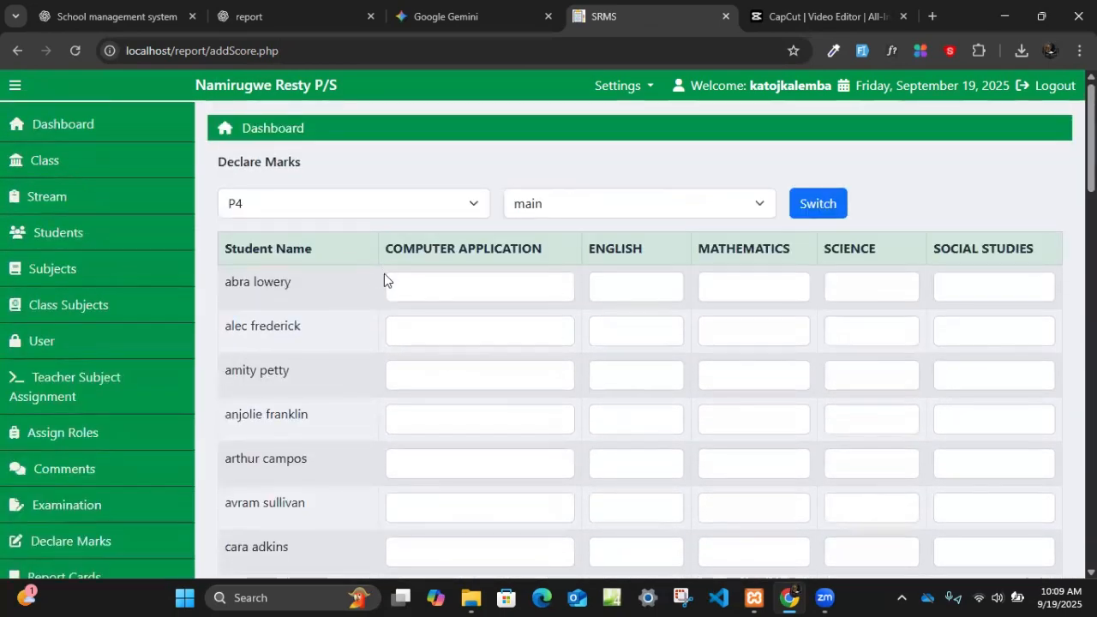
left_click(436, 286)
scroll(722, 345, "down", 5)
scroll(725, 360, "up", 3)
scroll(743, 336, "down", 2)
scroll(754, 360, "down", 15)
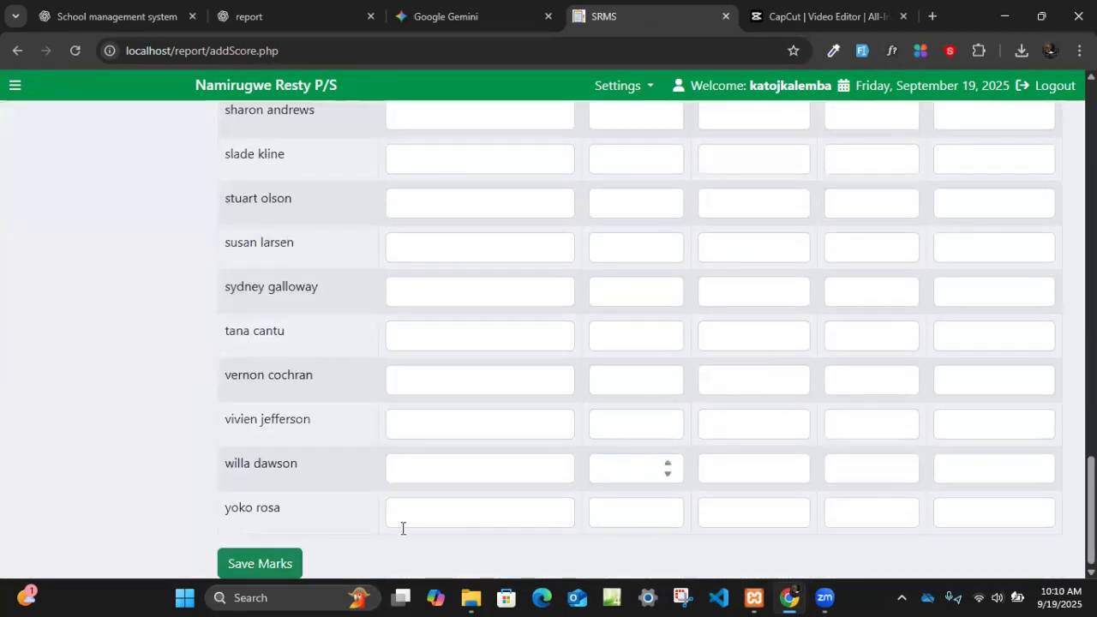
scroll(792, 379, "up", 15)
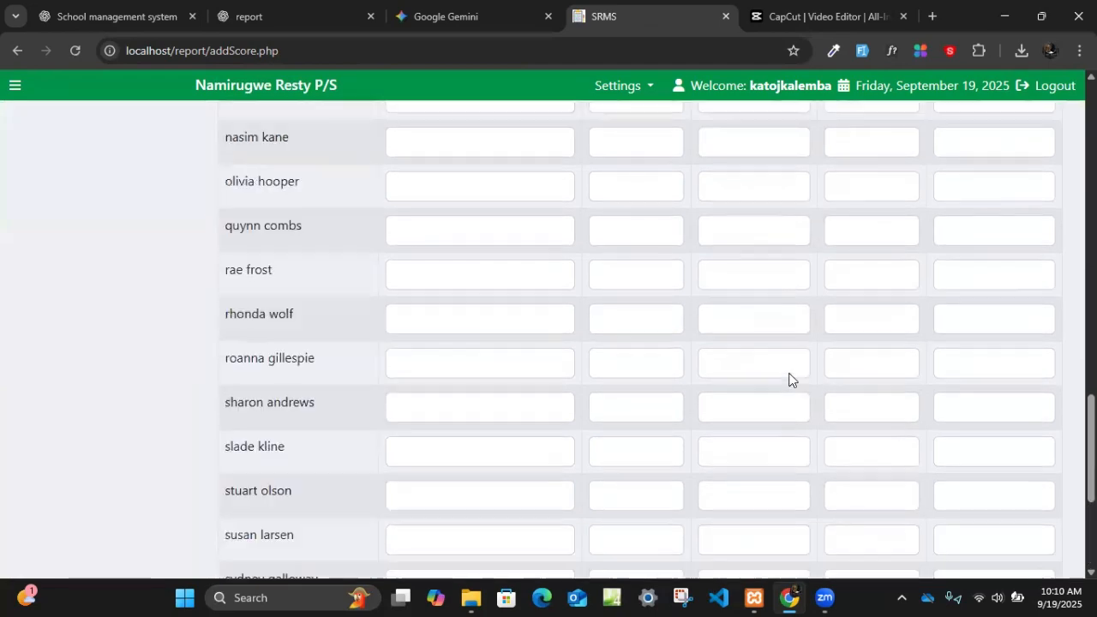
scroll(801, 369, "up", 1)
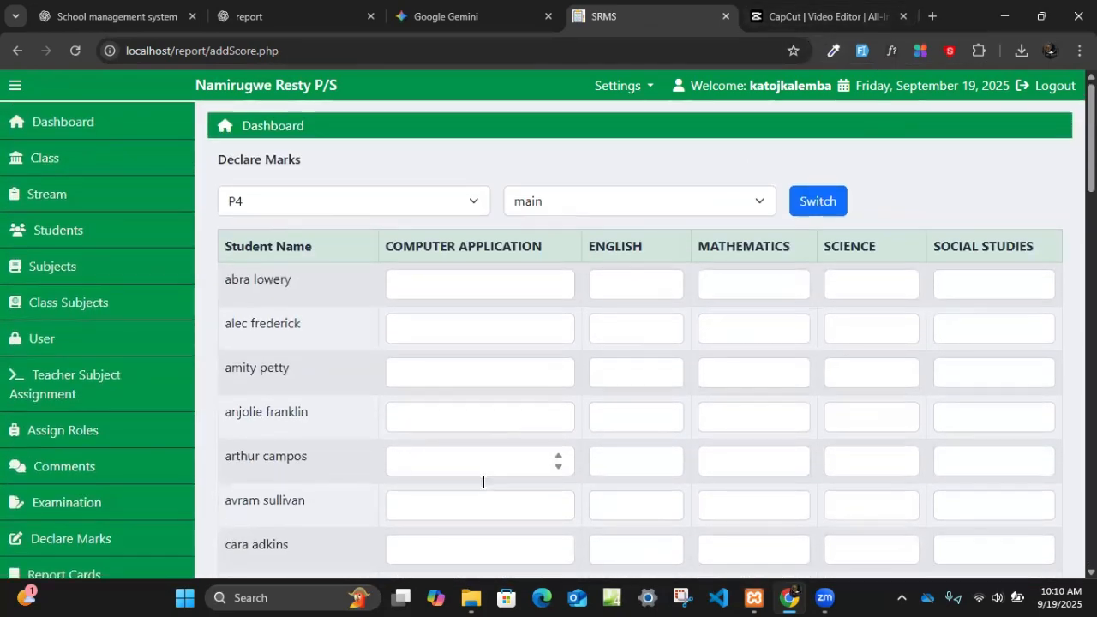
scroll(480, 476, "down", 5)
scroll(480, 475, "down", 8)
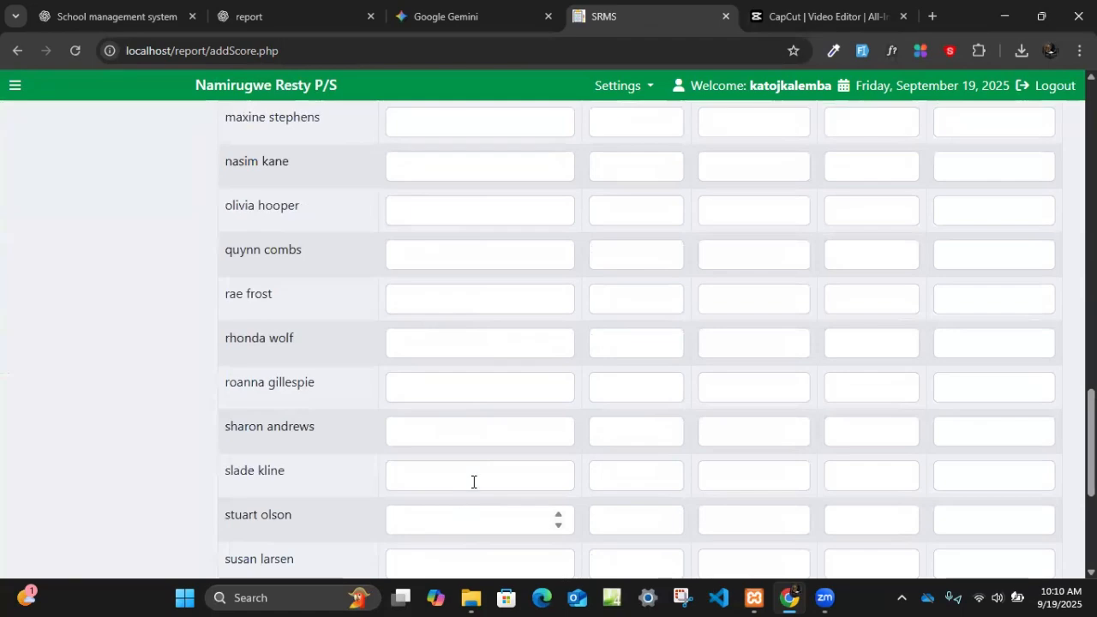
scroll(473, 482, "up", 13)
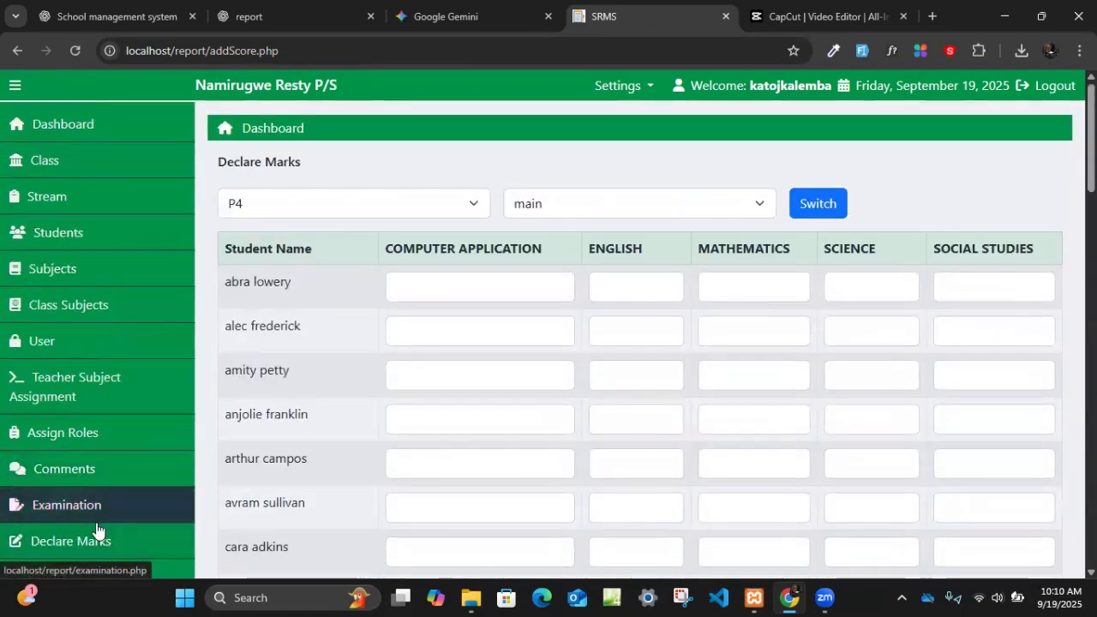
- Start another score entry from Declare Marks for class P7 and the exam M.O.T (Term: TERM 1 - 2025)
left_click(47, 542)
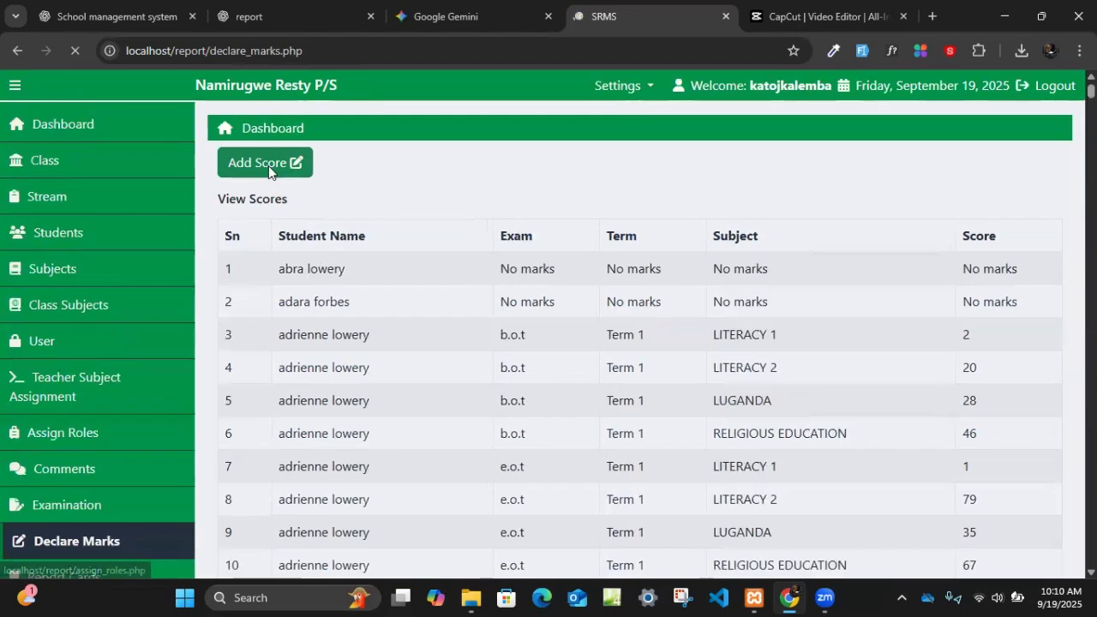
left_click(268, 165)
left_click(260, 242)
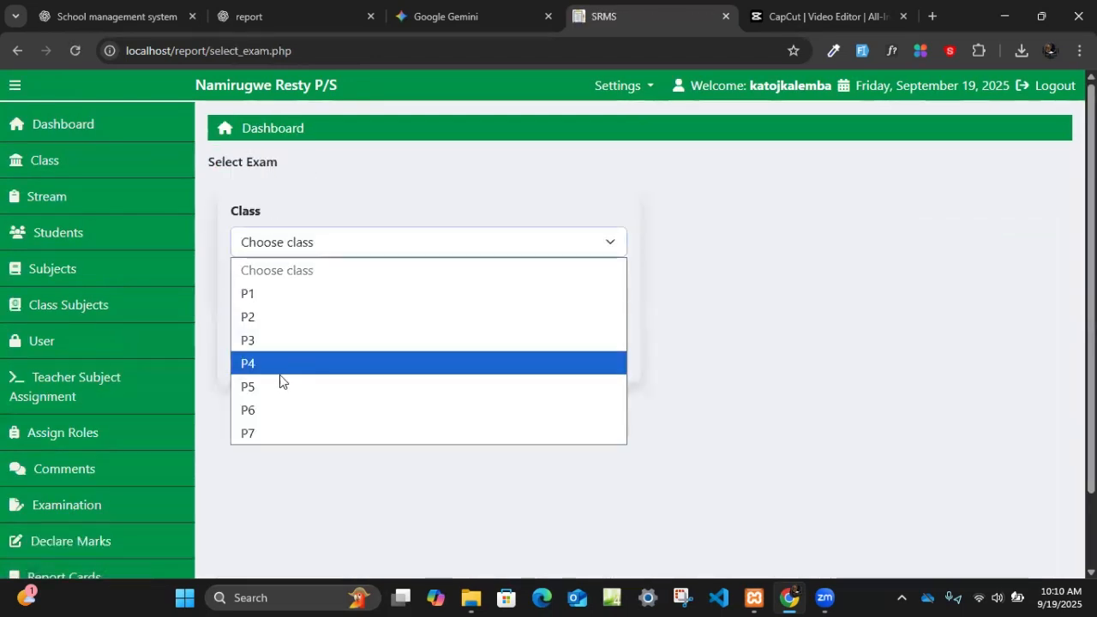
left_click(266, 433)
left_click(282, 311)
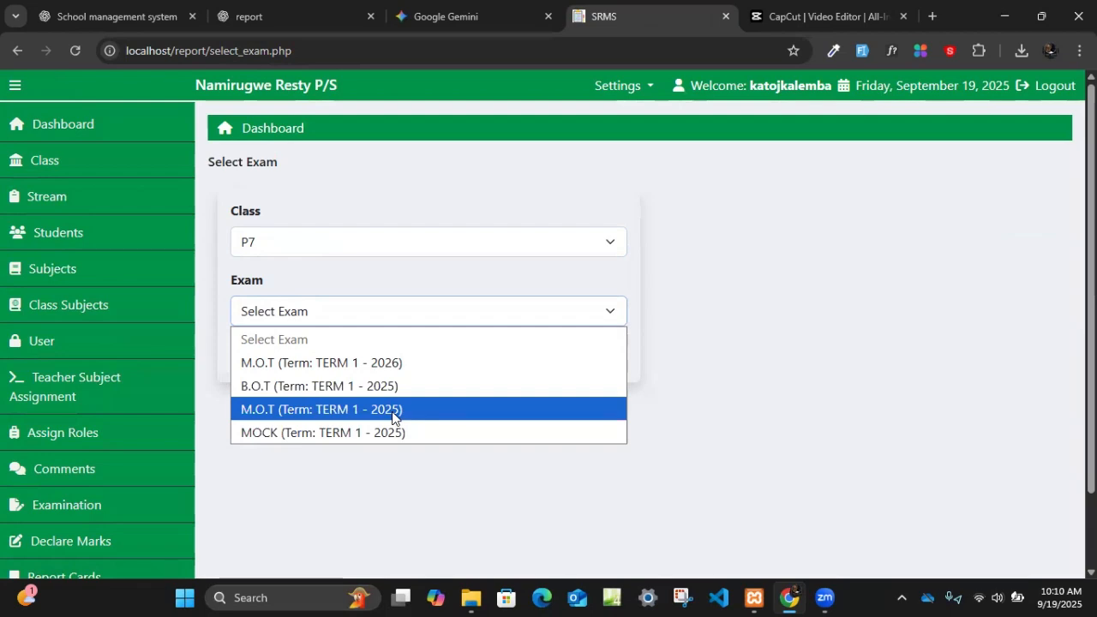
left_click(353, 409)
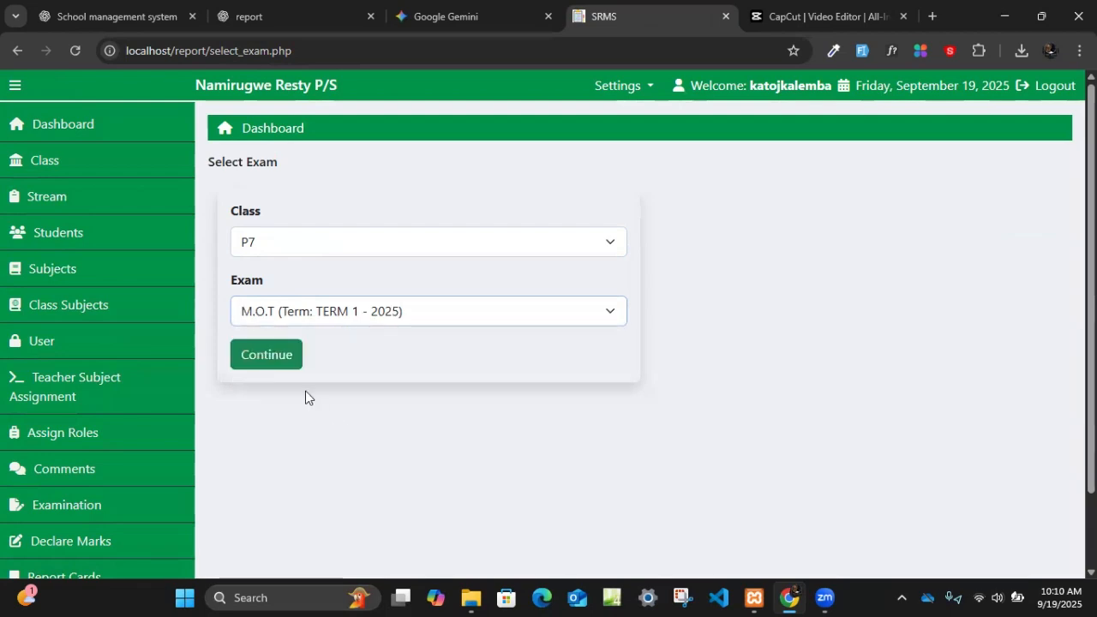
left_click(271, 371)
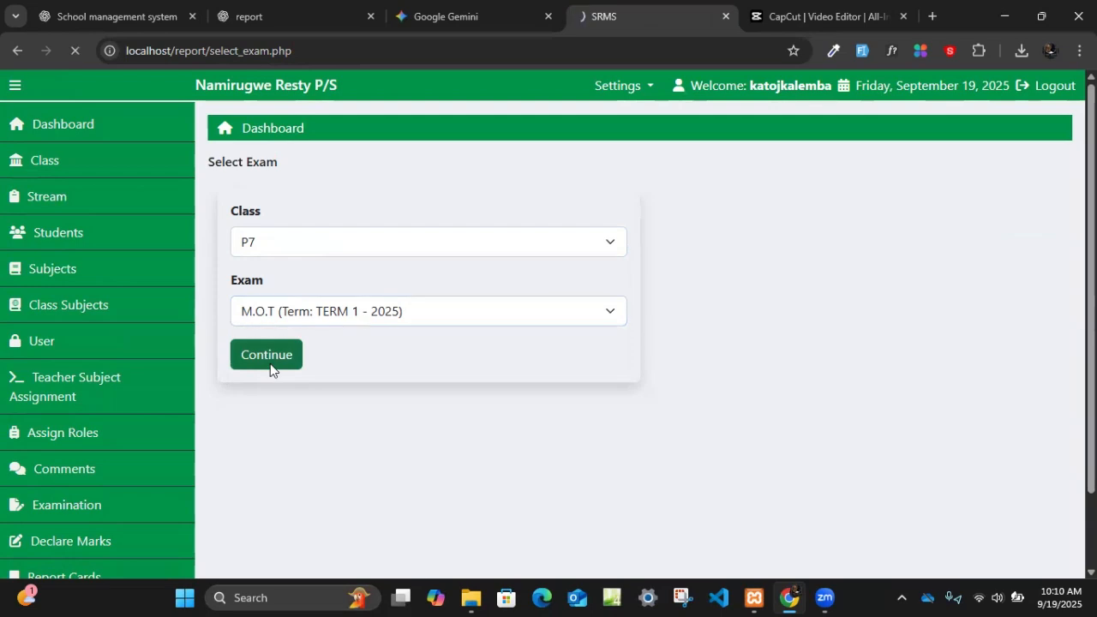
- Switch the marks sheet to class P7, stream active, and review its students' subject scores
left_click(301, 206)
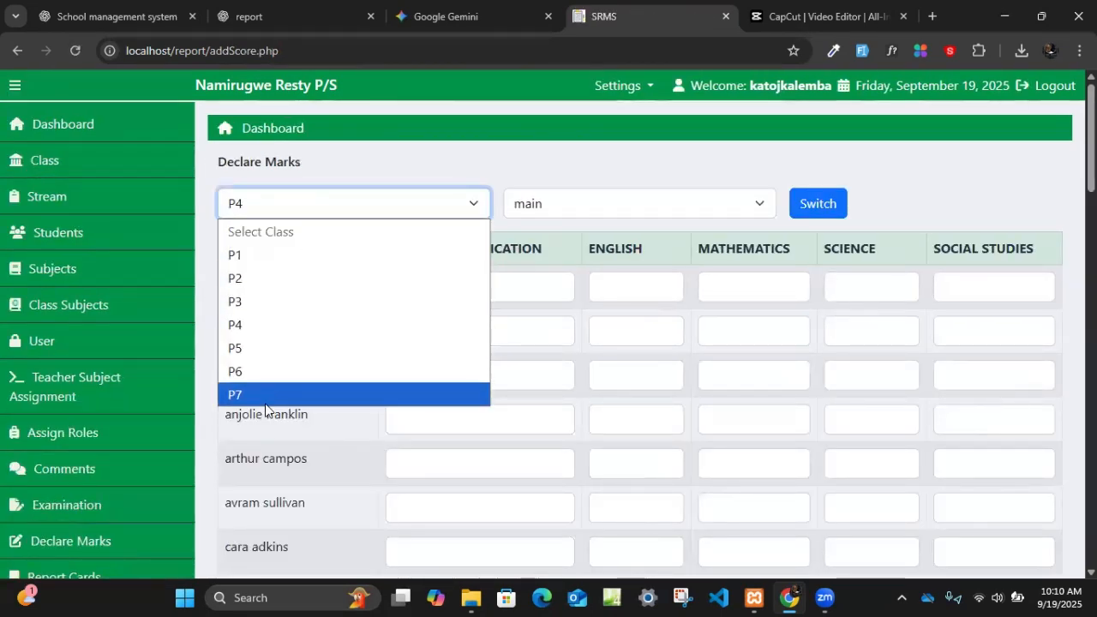
left_click(291, 394)
left_click(823, 210)
scroll(443, 358, "down", 2)
scroll(444, 358, "up", 2)
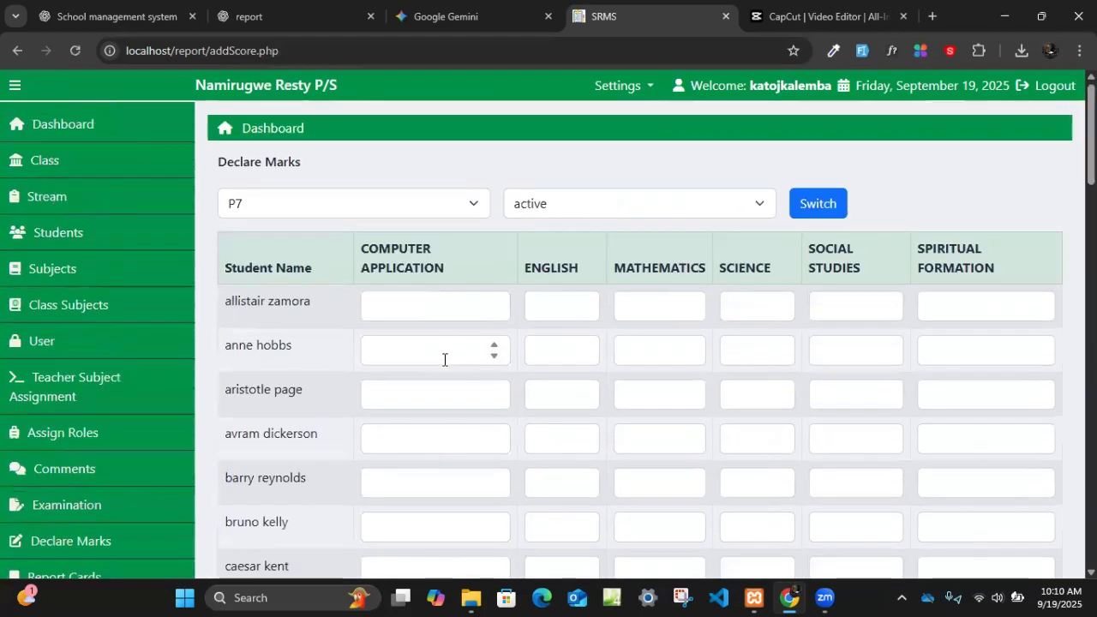
scroll(661, 370, "down", 10)
scroll(656, 388, "down", 10)
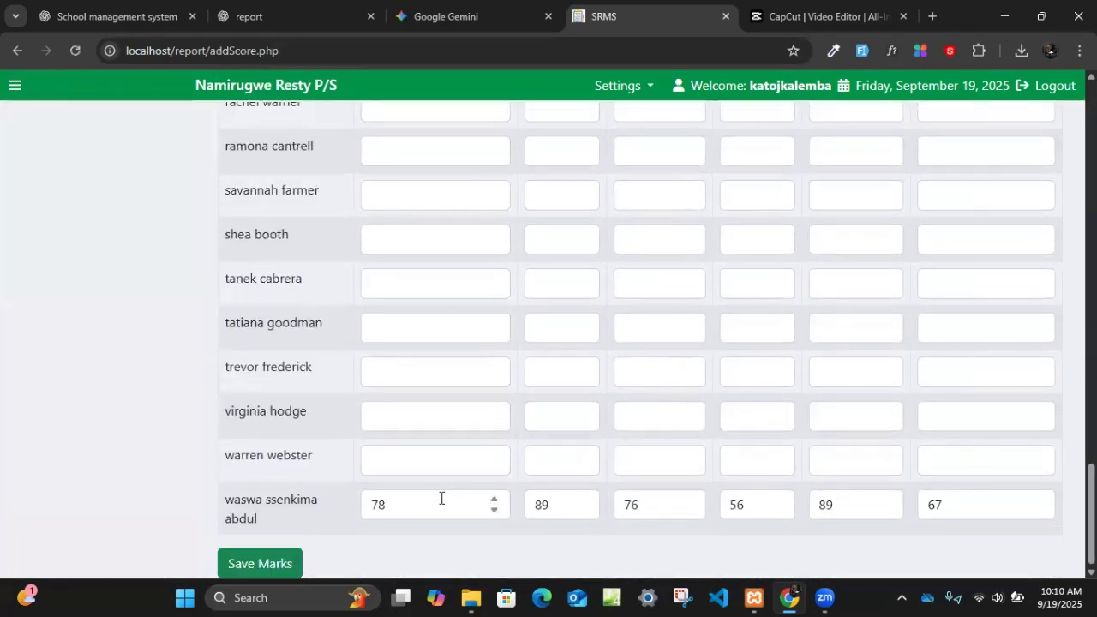
scroll(268, 462, "up", 9)
scroll(223, 460, "up", 15)
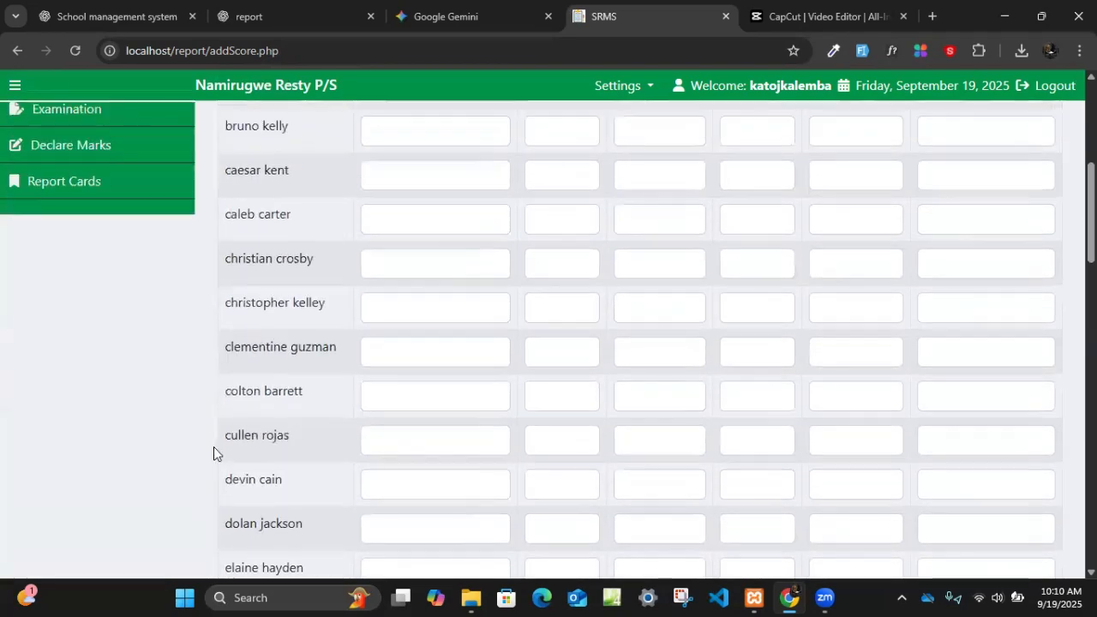
- Generate all report cards for class P7, stream active, for Term 1 of academic year 2025
scroll(183, 429, "down", 3)
scroll(88, 457, "up", 3)
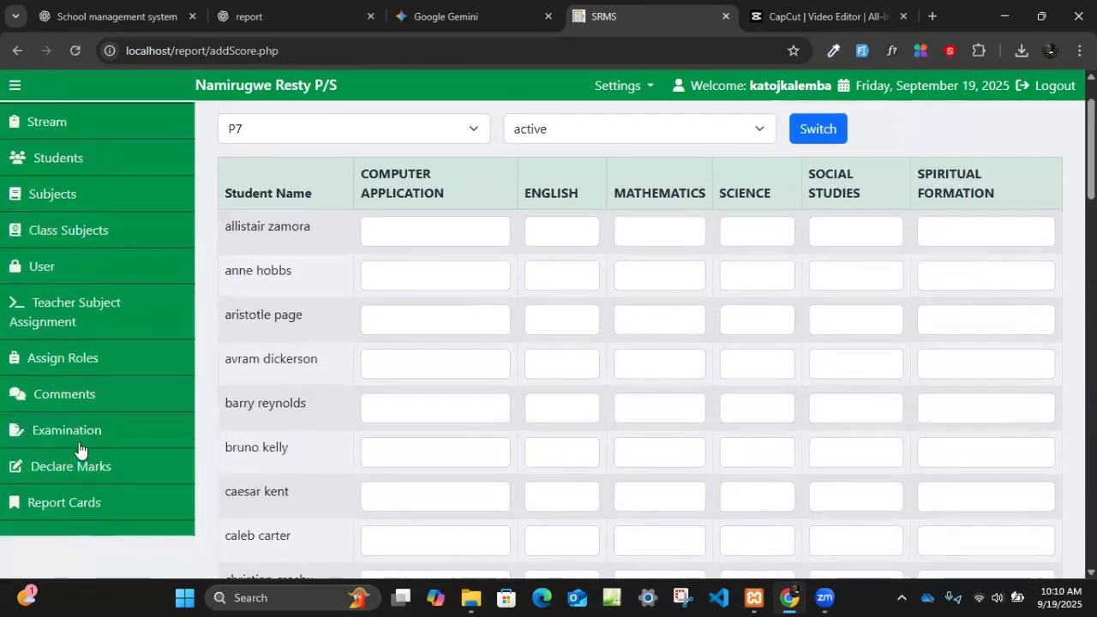
left_click(61, 507)
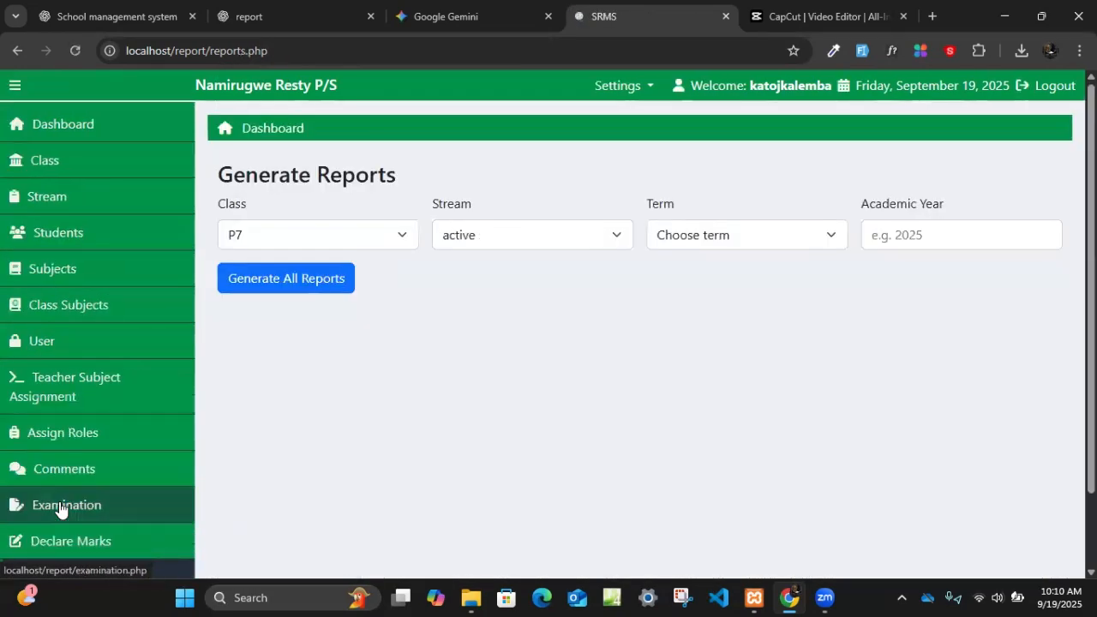
left_click(61, 507)
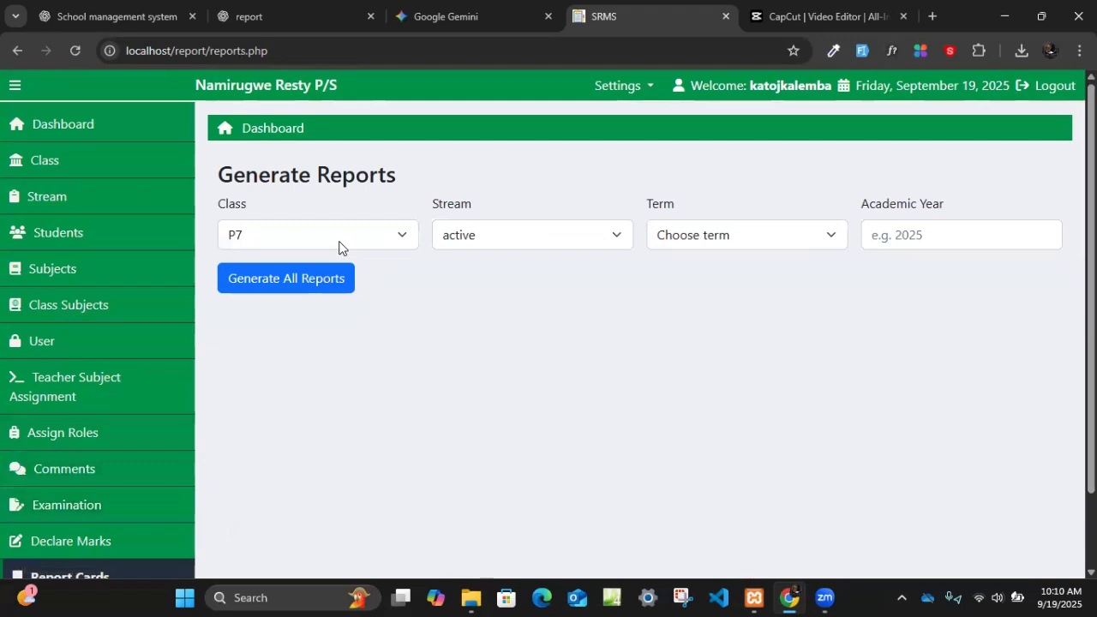
left_click(706, 237)
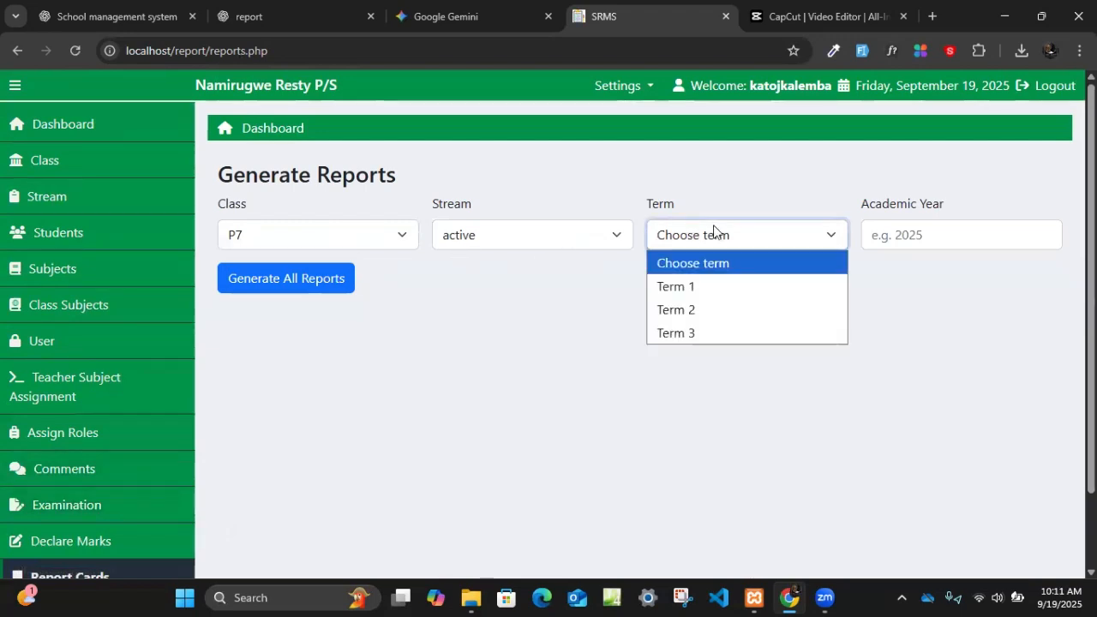
left_click(685, 286)
left_click(951, 235)
left_click(963, 274)
left_click(321, 288)
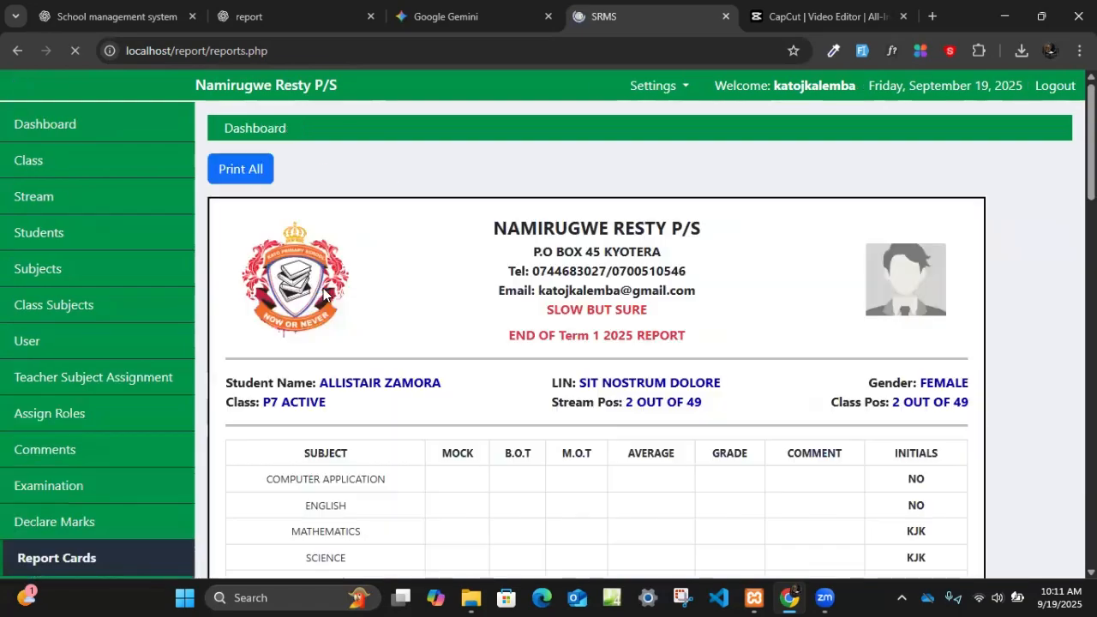
- Examine the first P7 report card's header, including the student's name, LIN, stream position and class position
scroll(502, 335, "down", 20)
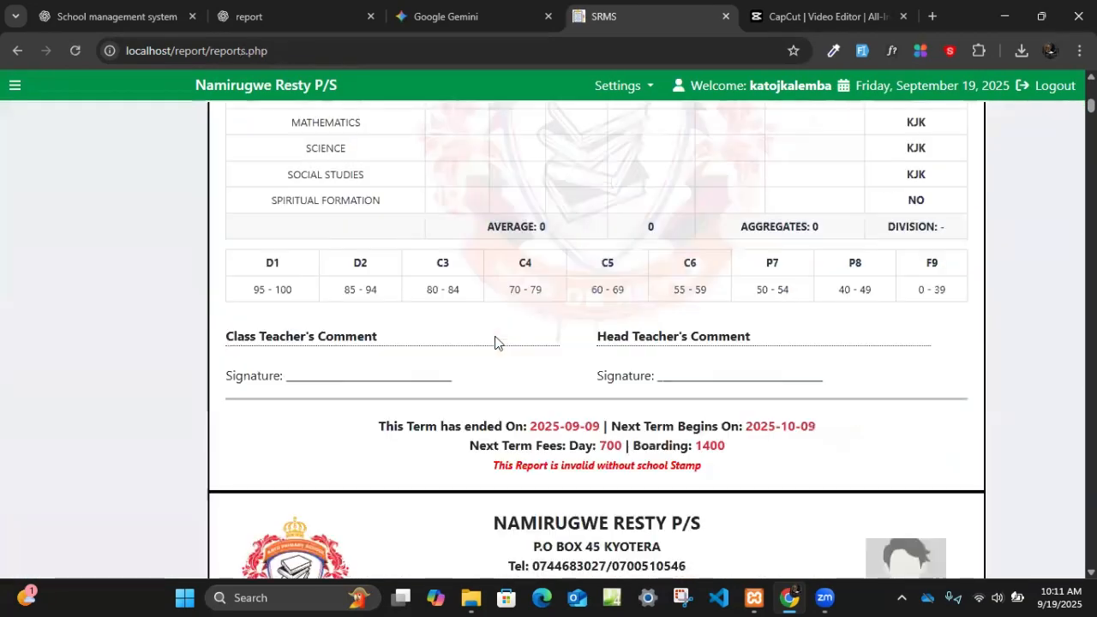
scroll(498, 330, "up", 15)
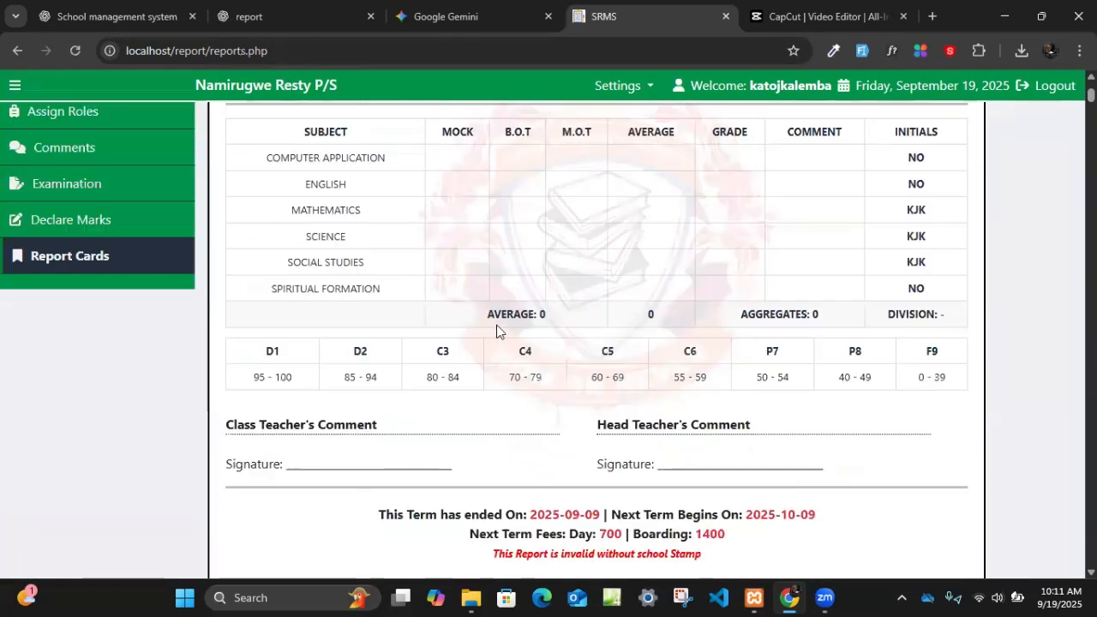
scroll(496, 325, "up", 4)
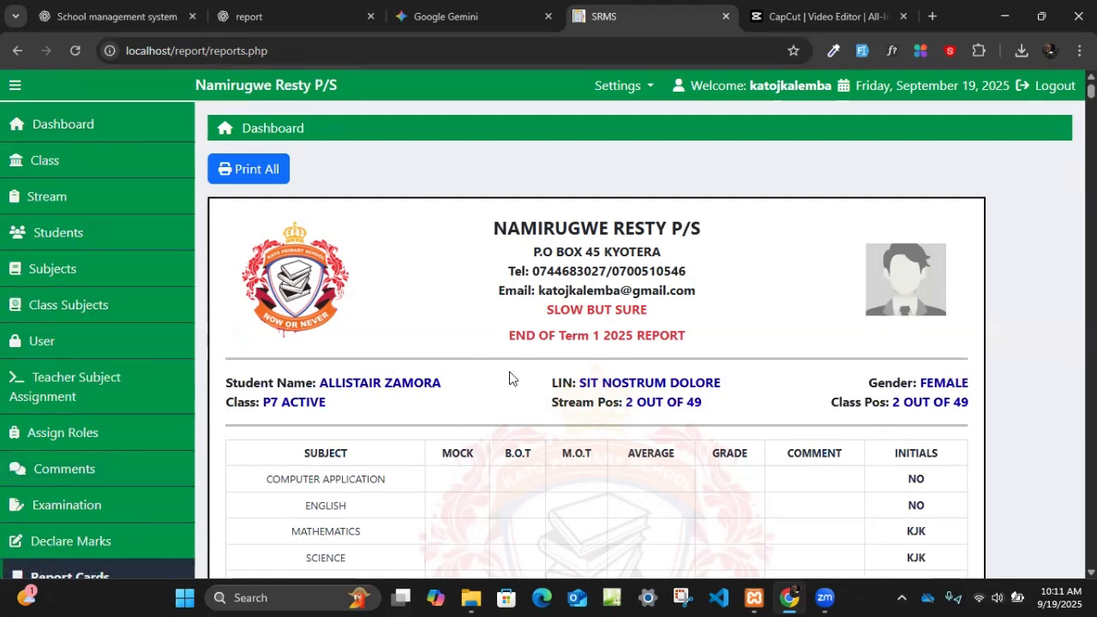
scroll(866, 321, "down", 1)
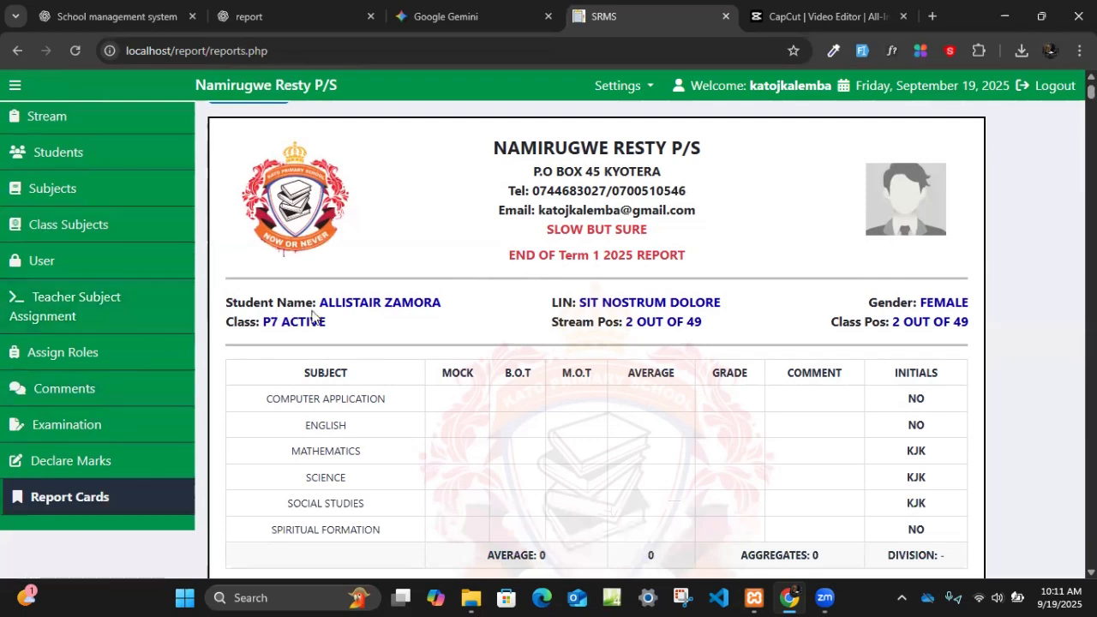
left_click_drag(320, 309, 451, 309)
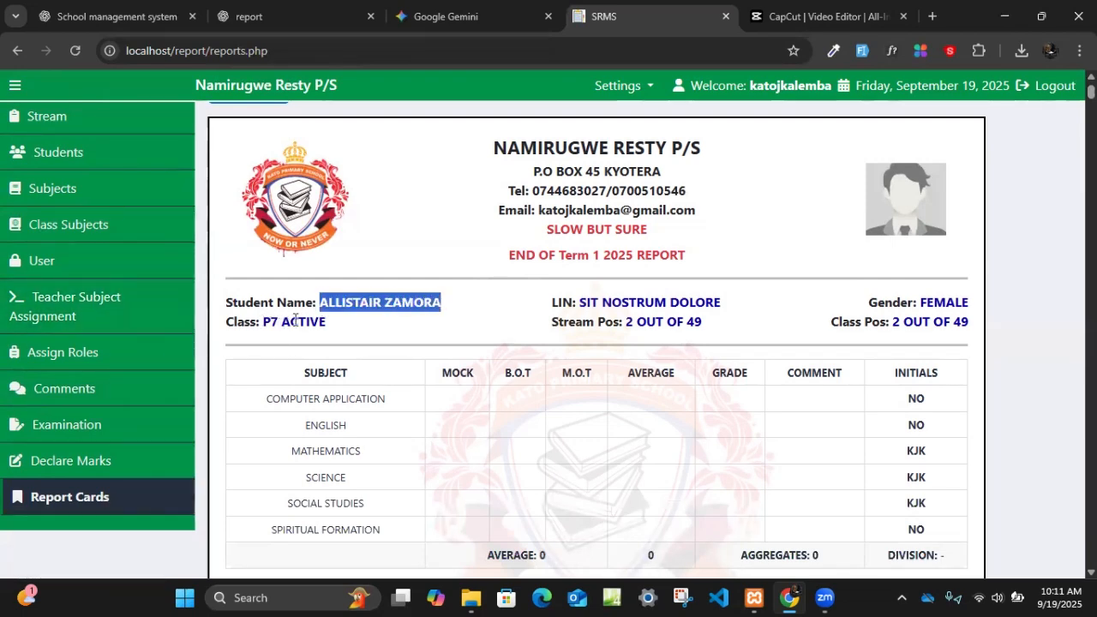
left_click_drag(579, 301, 726, 307)
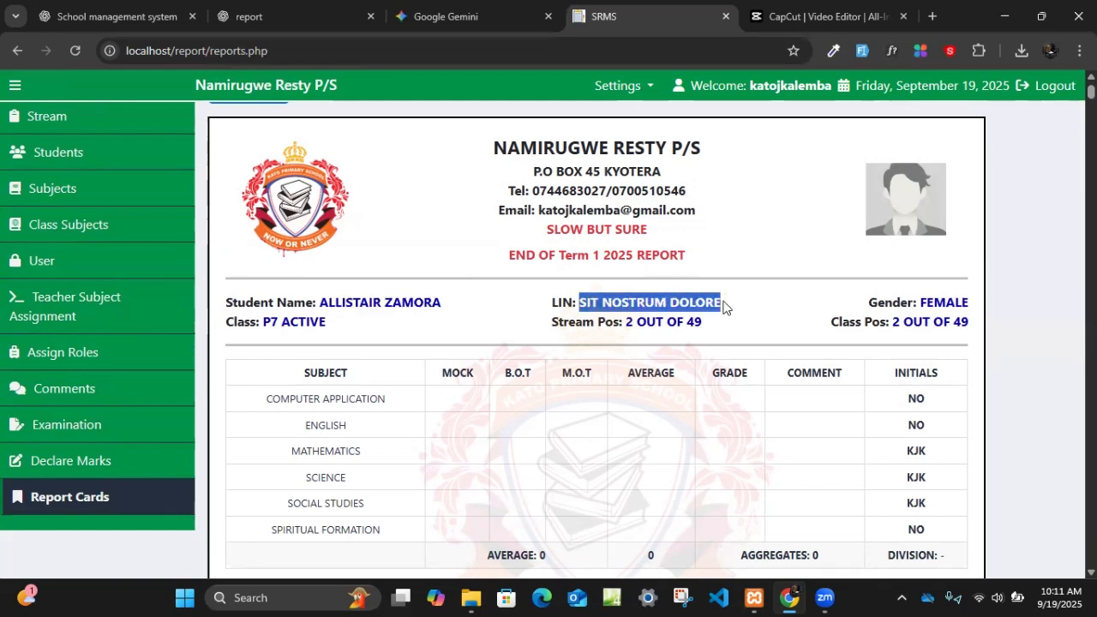
left_click_drag(623, 322, 661, 324)
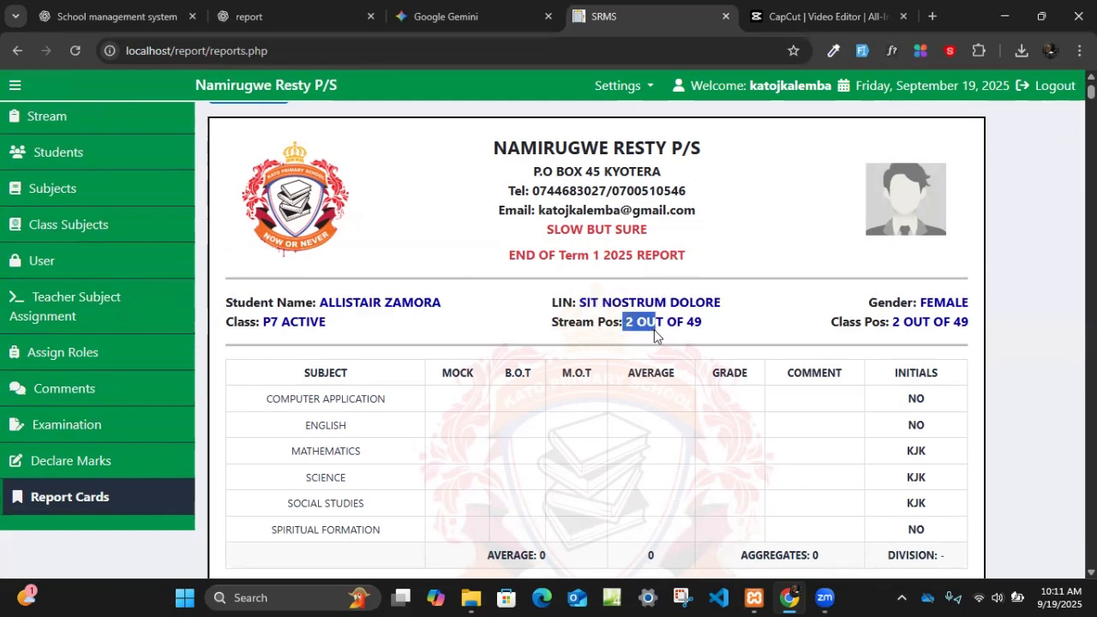
left_click(896, 322)
left_click_drag(896, 322, 915, 323)
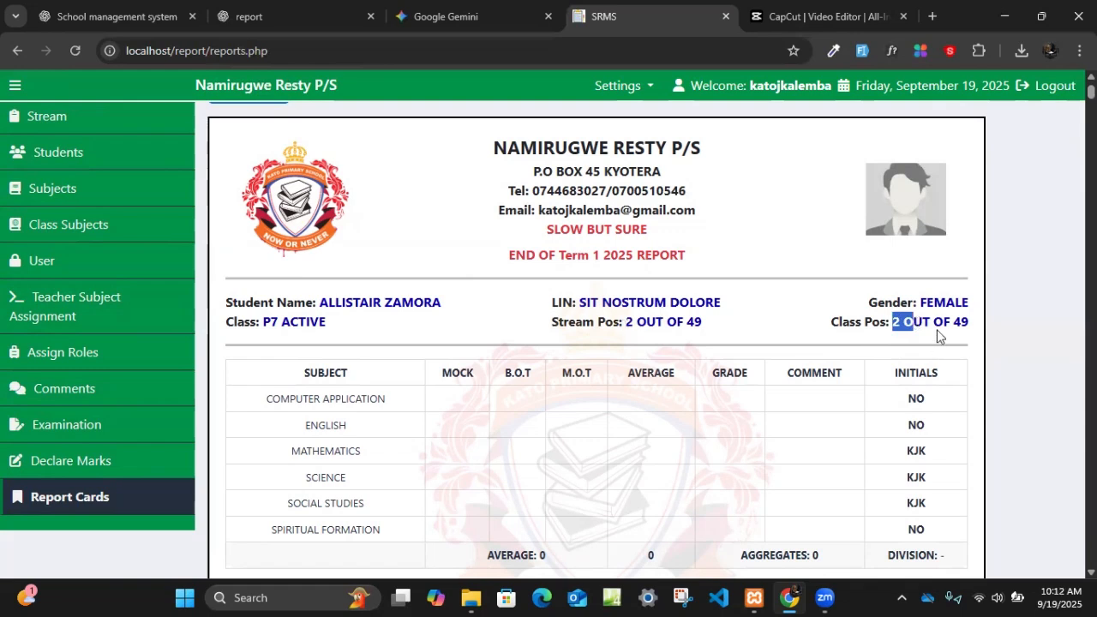
left_click(940, 336)
- Review the report card's MOCK, B.O.T and M.O.T columns, teacher initials, grading scale and comment sections
scroll(361, 403, "down", 1)
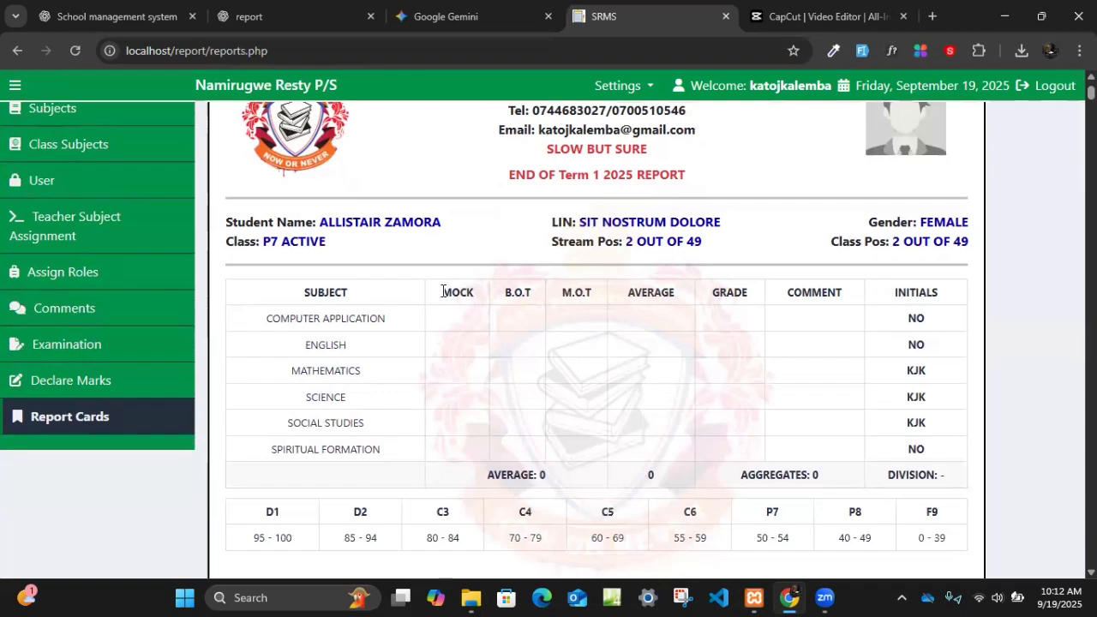
left_click_drag(473, 292, 619, 292)
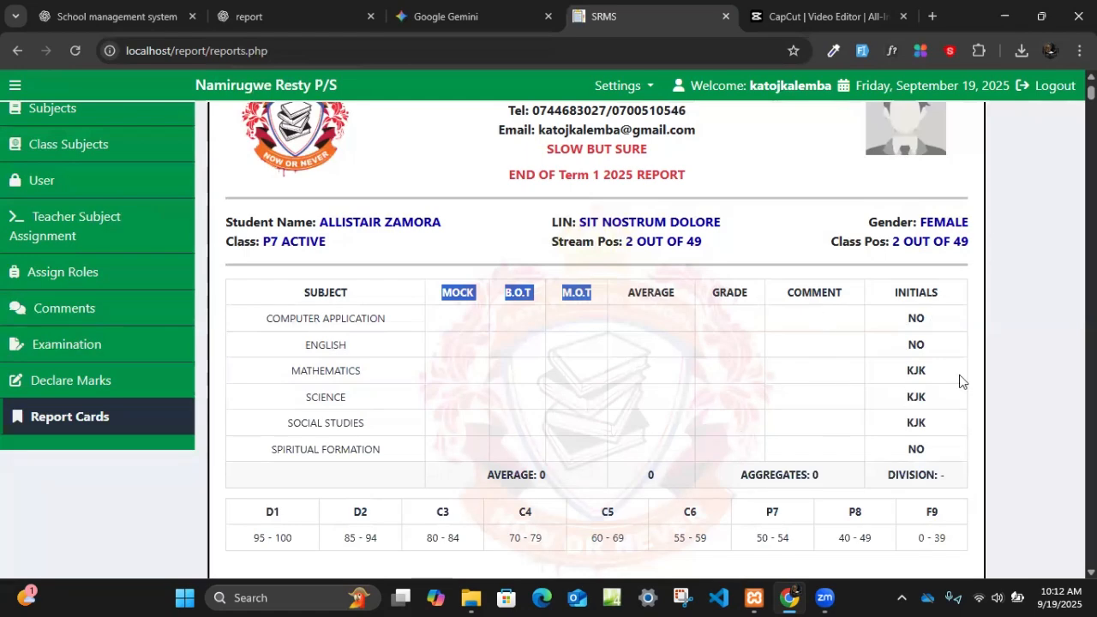
scroll(940, 391, "down", 4)
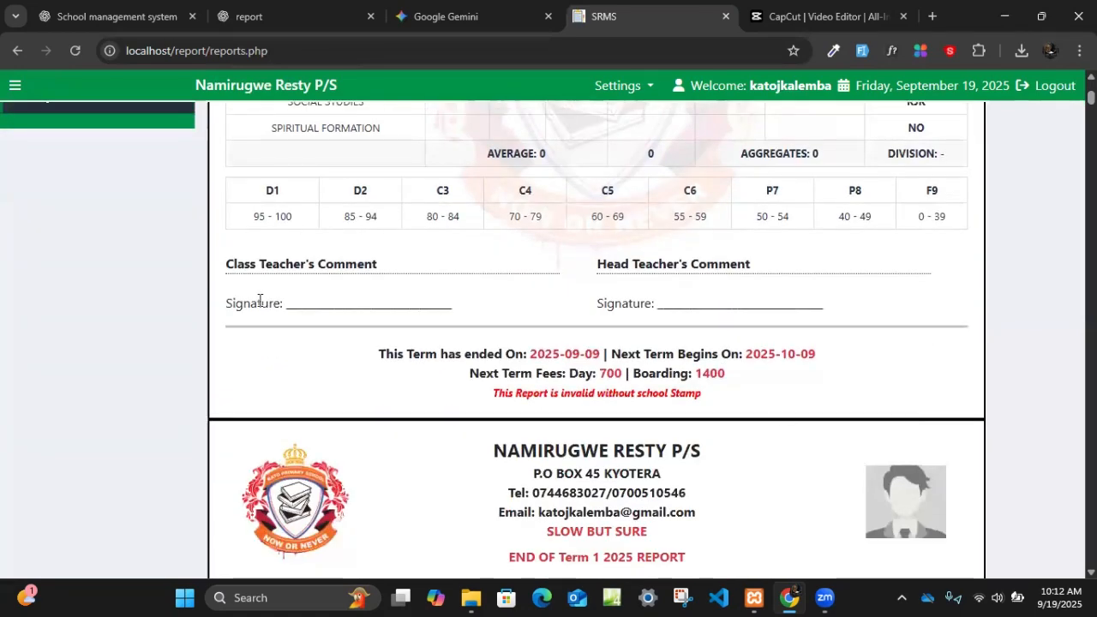
scroll(233, 357, "up", 5)
scroll(815, 485, "down", 4)
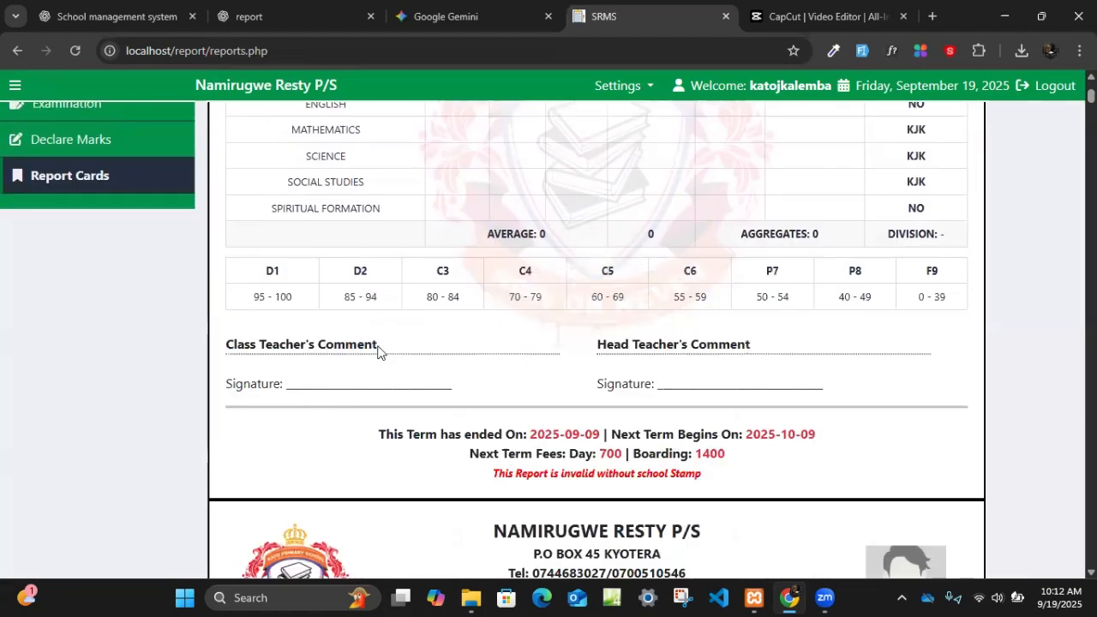
scroll(72, 421, "up", 3)
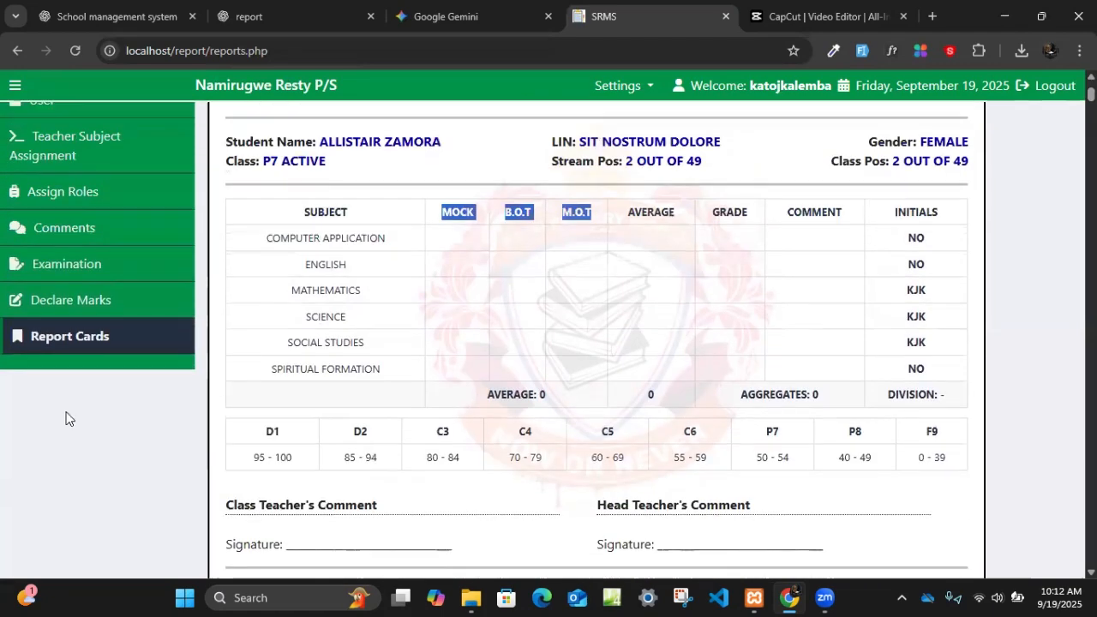
scroll(592, 517, "down", 4)
scroll(85, 355, "up", 5)
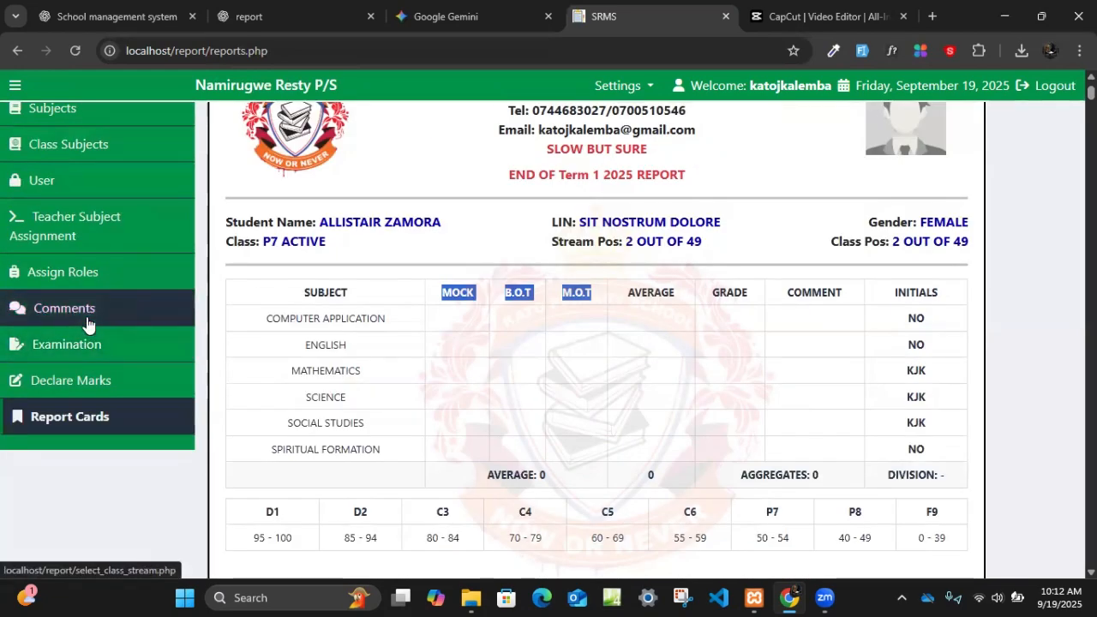
- Check the term dates and next-term fees in the report card's footer, and return to the school details in its header
scroll(87, 321, "down", 4)
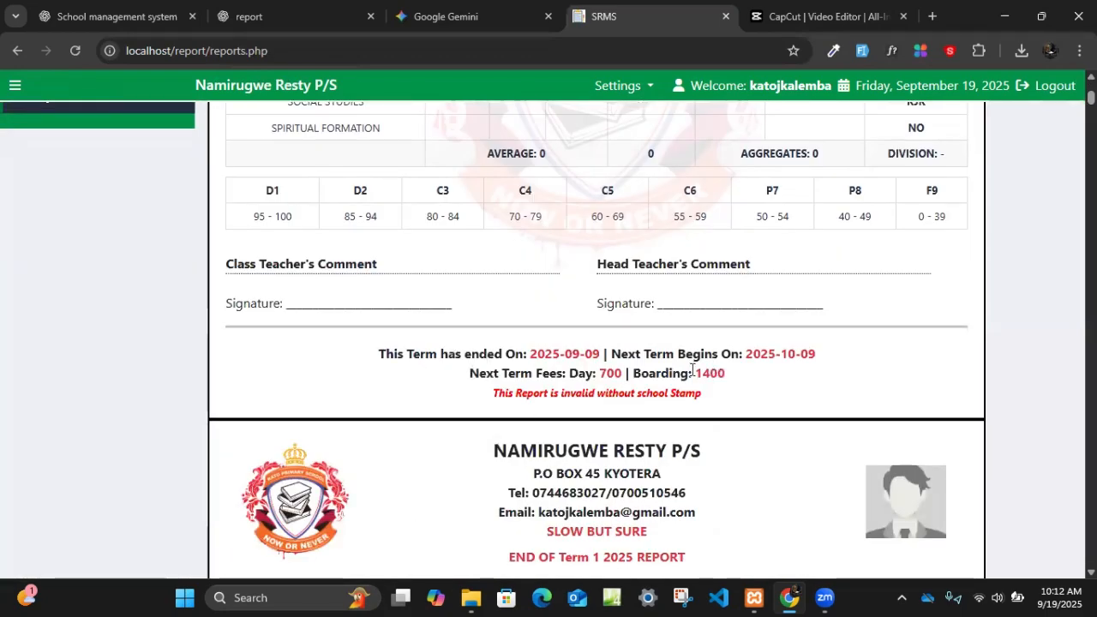
scroll(691, 368, "up", 6)
scroll(630, 397, "down", 4)
scroll(613, 430, "up", 4)
left_click(614, 331)
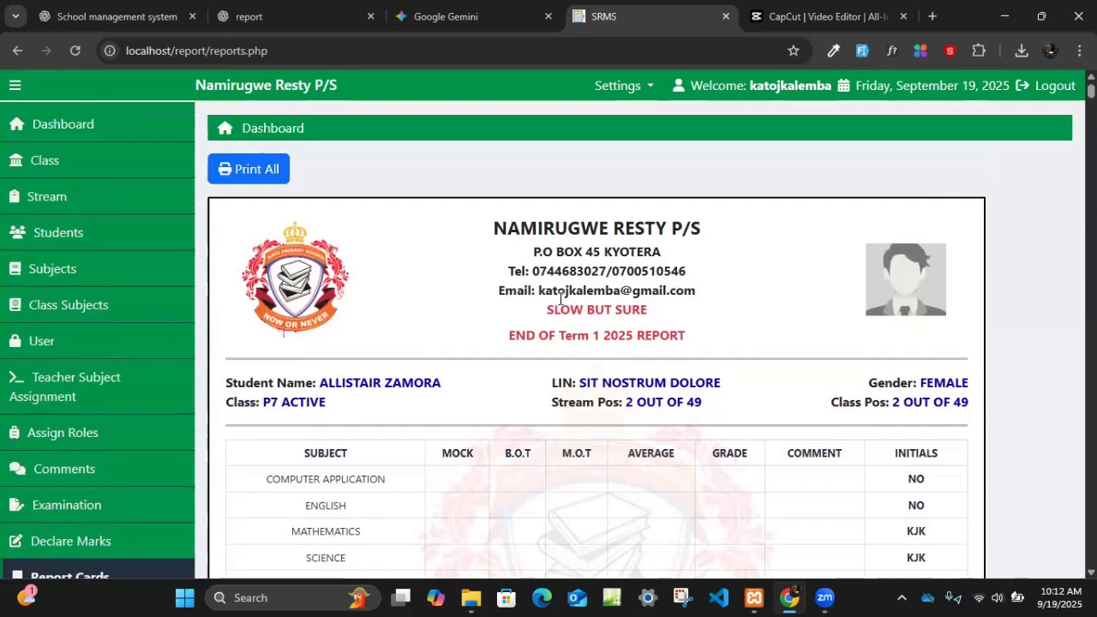
scroll(615, 370, "down", 7)
scroll(615, 369, "up", 8)
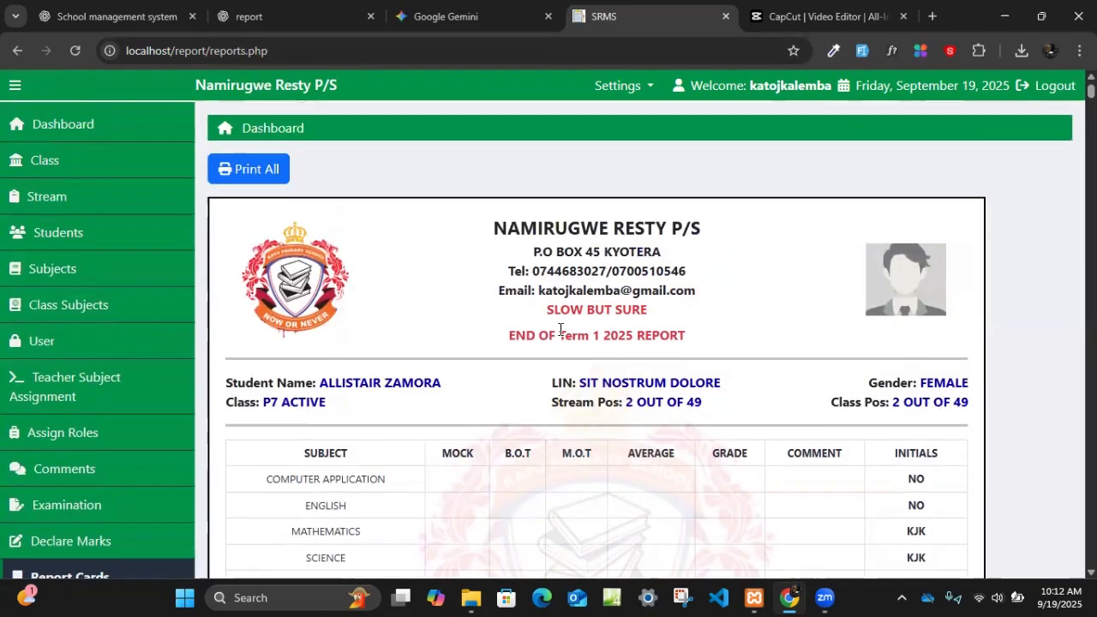
- Open the School Profile settings and review the school name, contact details, motto and logo upload fields
left_click(617, 89)
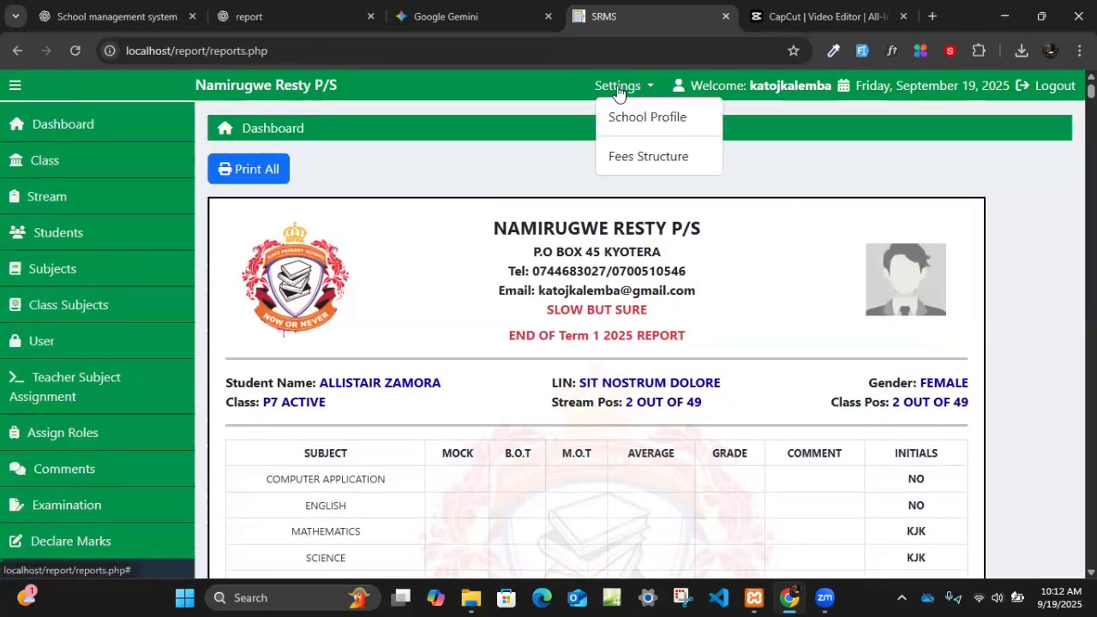
left_click(632, 115)
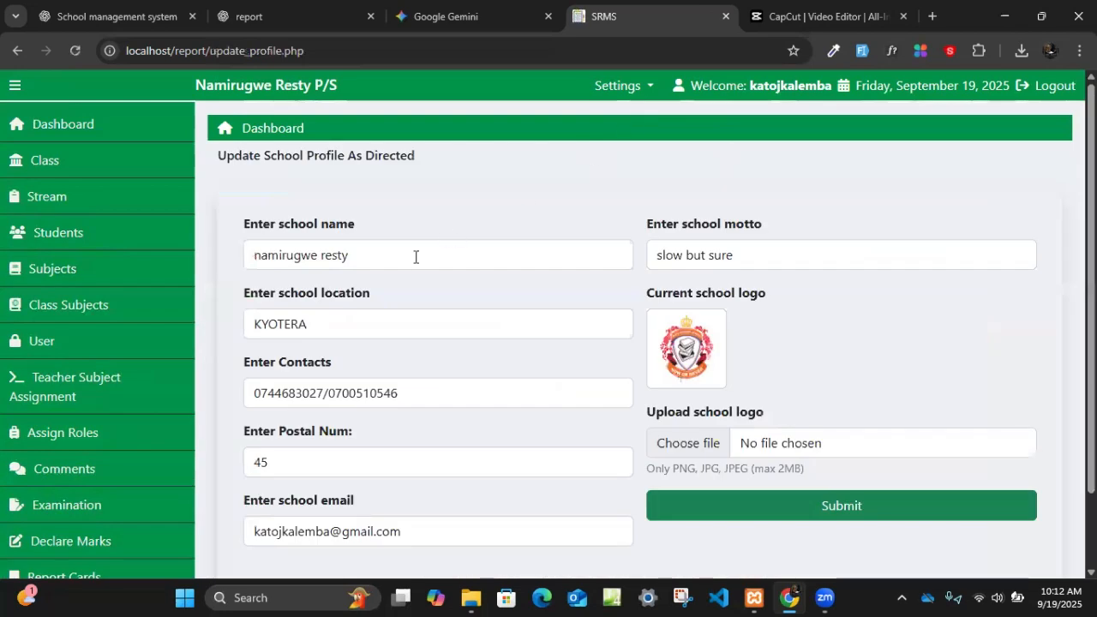
left_click_drag(392, 255, 248, 249)
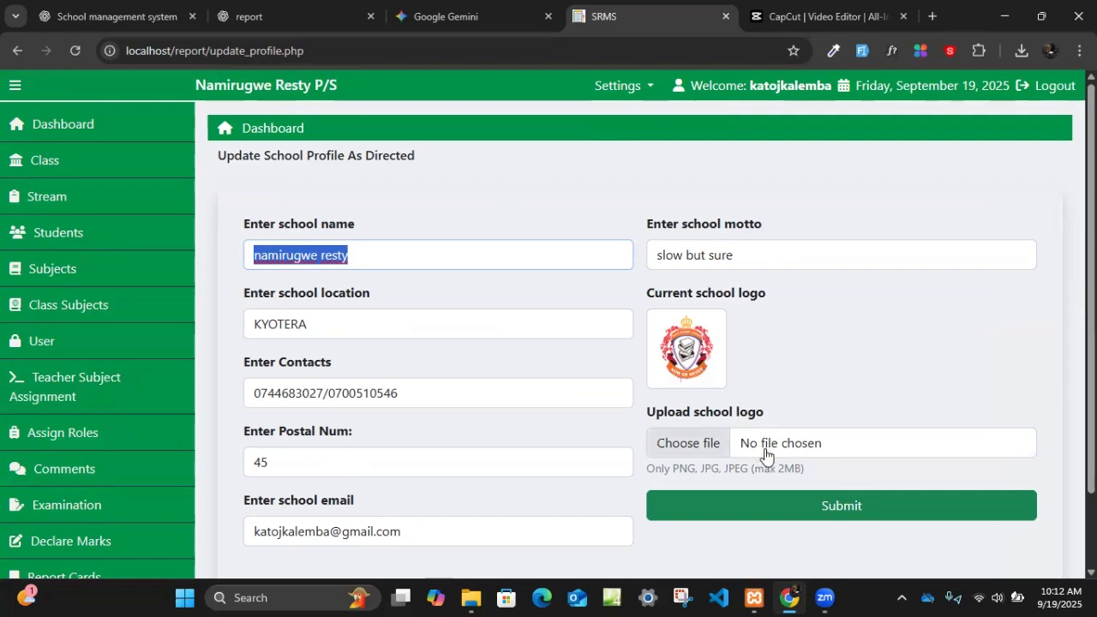
scroll(765, 463, "down", 2)
scroll(731, 431, "up", 1)
scroll(507, 391, "down", 1)
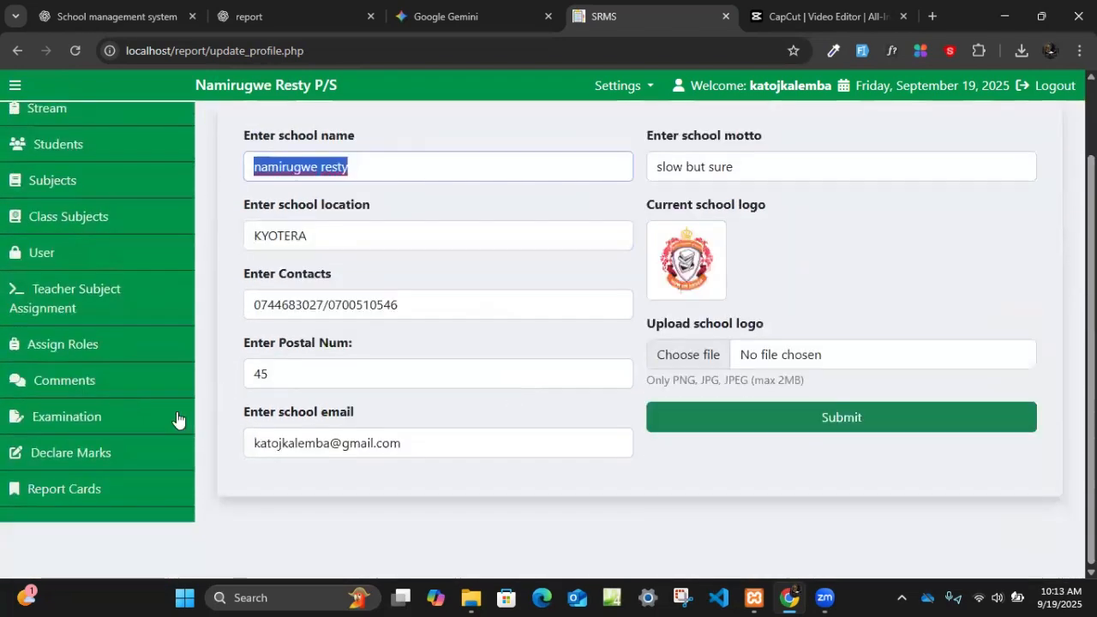
scroll(446, 338, "up", 1)
- Load the Fees Structure for class P1, Term 1, year 2025
left_click(643, 88)
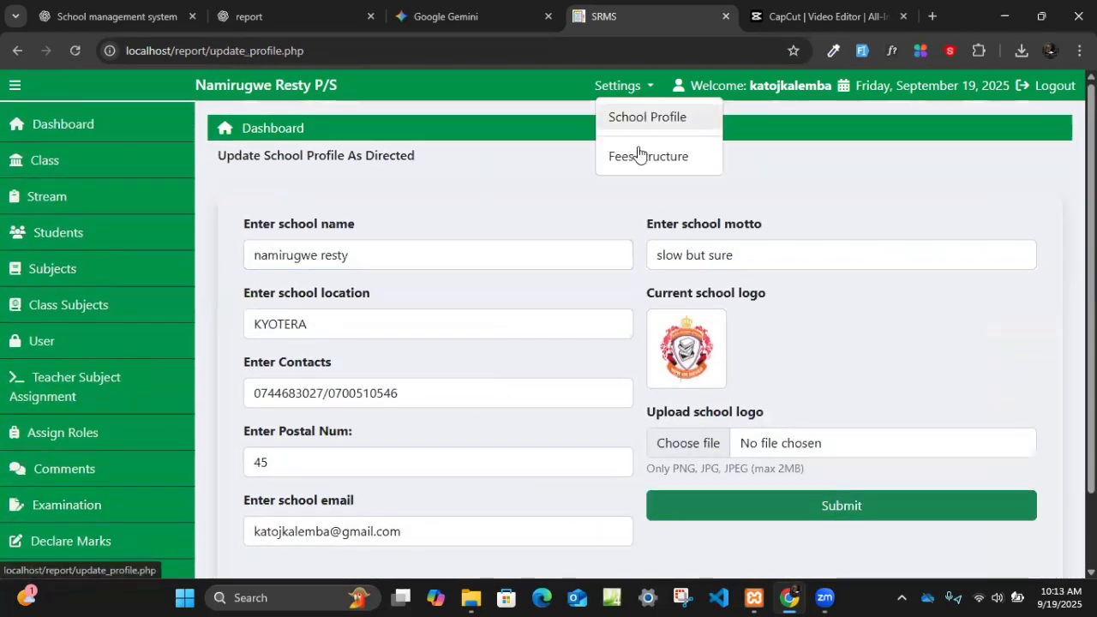
left_click(637, 164)
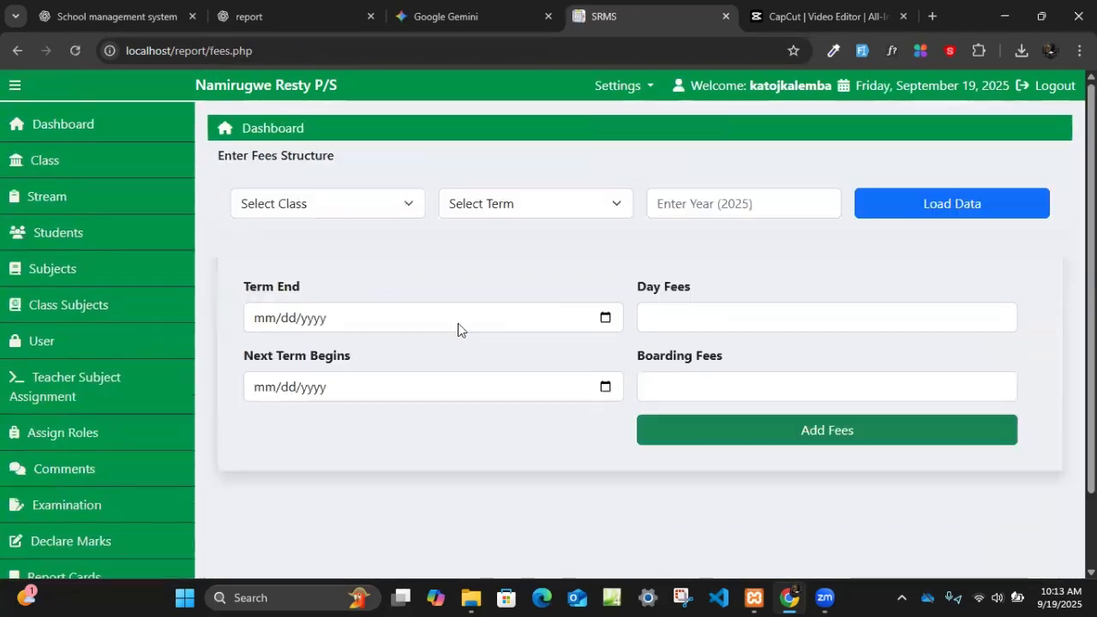
left_click(326, 212)
left_click(292, 254)
left_click(529, 211)
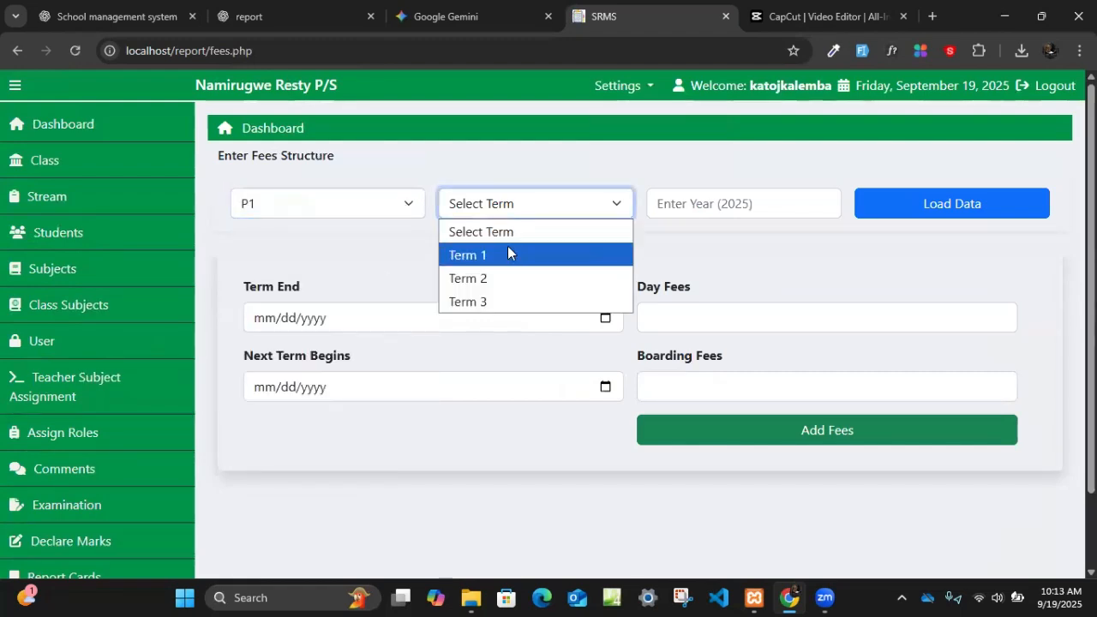
left_click(509, 254)
left_click(698, 206)
left_click(781, 244)
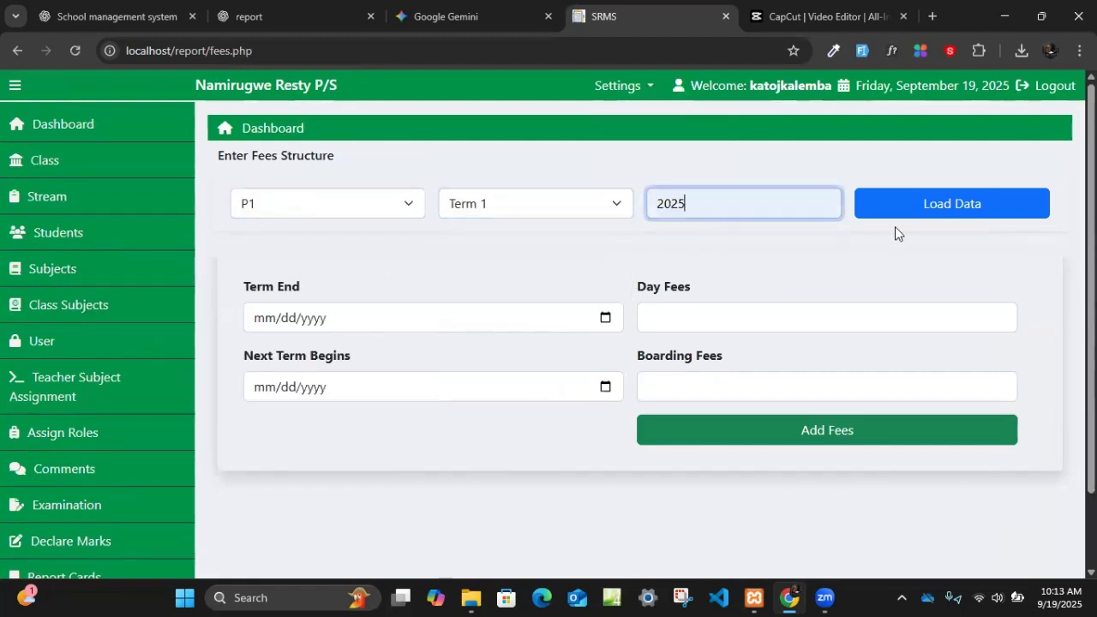
left_click(920, 211)
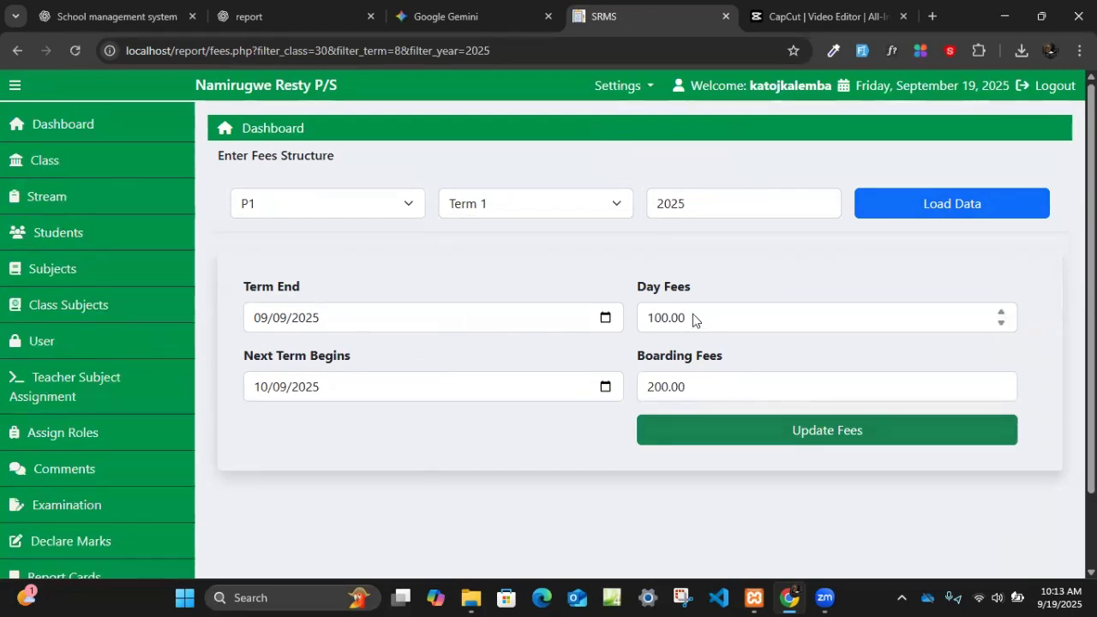
- Update the P1 Term 1 fees to 1000000 for day and 20000000 for boarding
left_click_drag(686, 318, 638, 317)
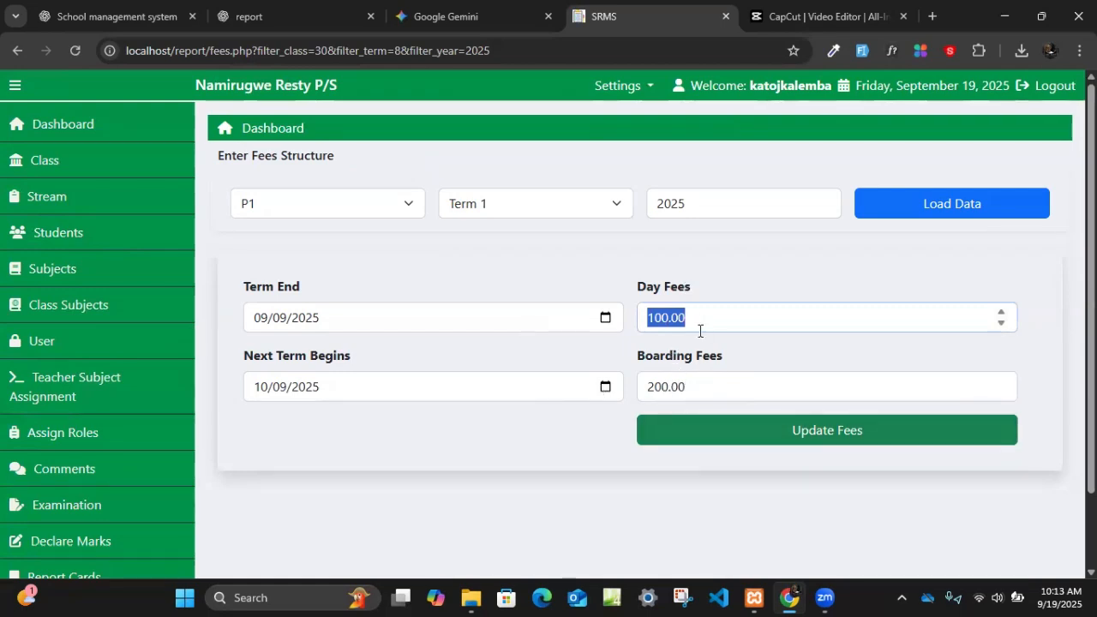
type("1000000")
key("Tab")
type("20000")
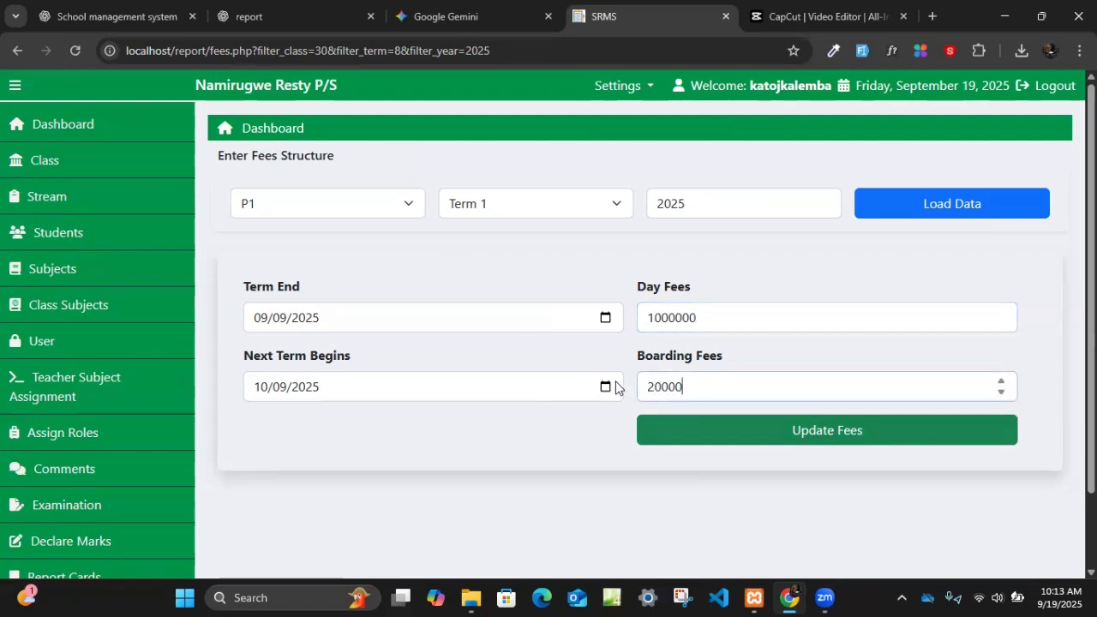
type("000")
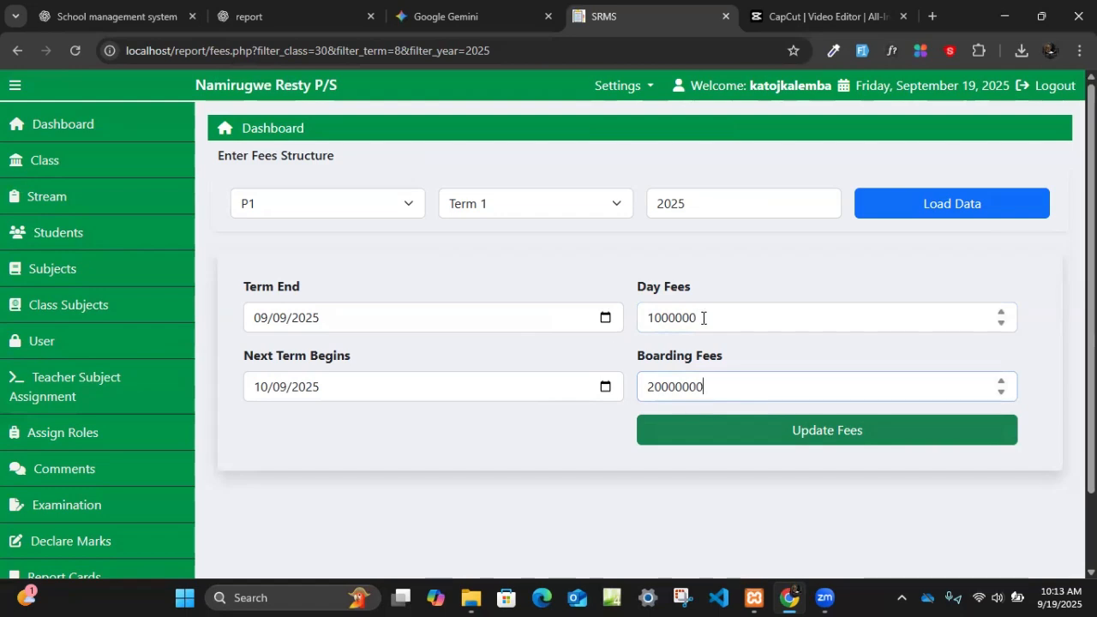
left_click(796, 441)
- Generate all report cards for class P1, stream active, Term 1, academic year 2025
scroll(73, 454, "down", 2)
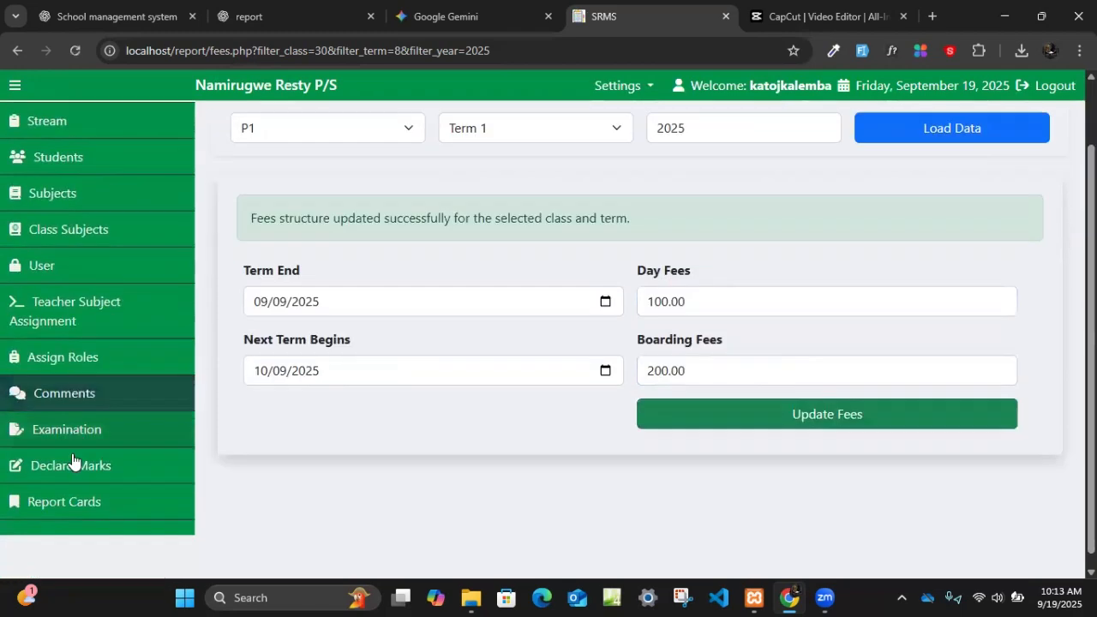
left_click(86, 489)
left_click(285, 234)
left_click(305, 289)
left_click(532, 245)
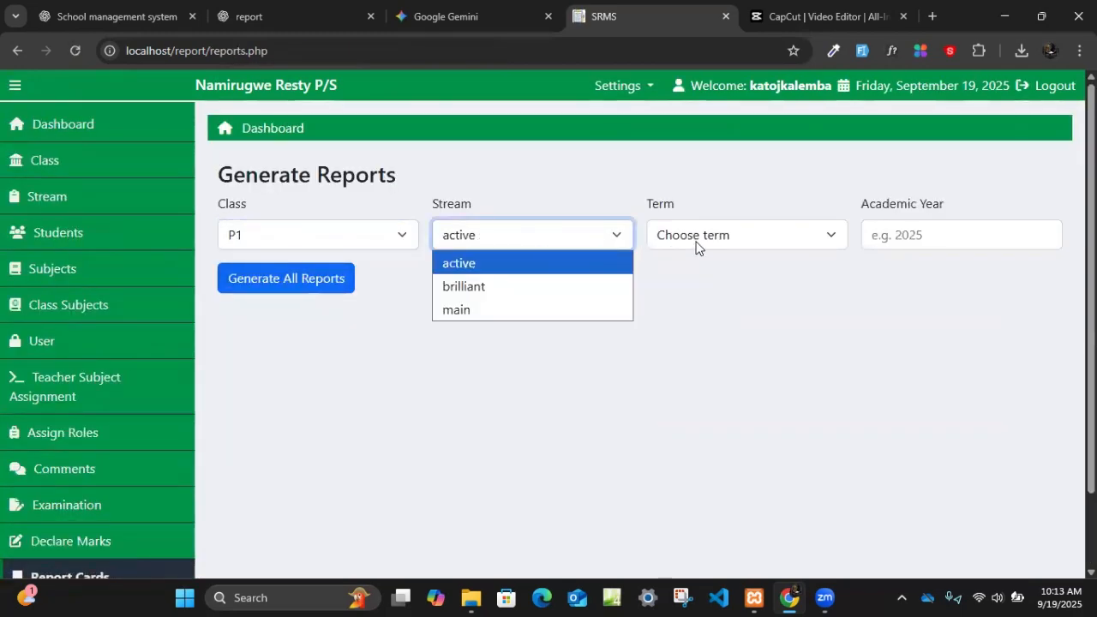
left_click(697, 245)
left_click(703, 285)
left_click(888, 248)
left_click(955, 274)
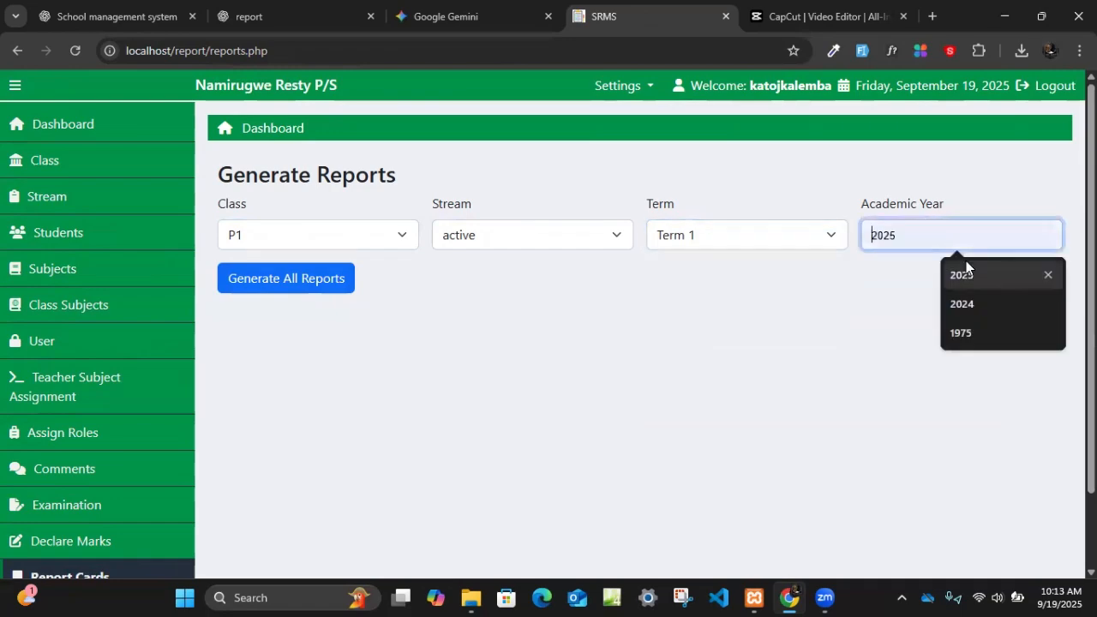
left_click(311, 276)
- Check the next-term day and boarding fees in the footer of the first report card
scroll(506, 383, "down", 5)
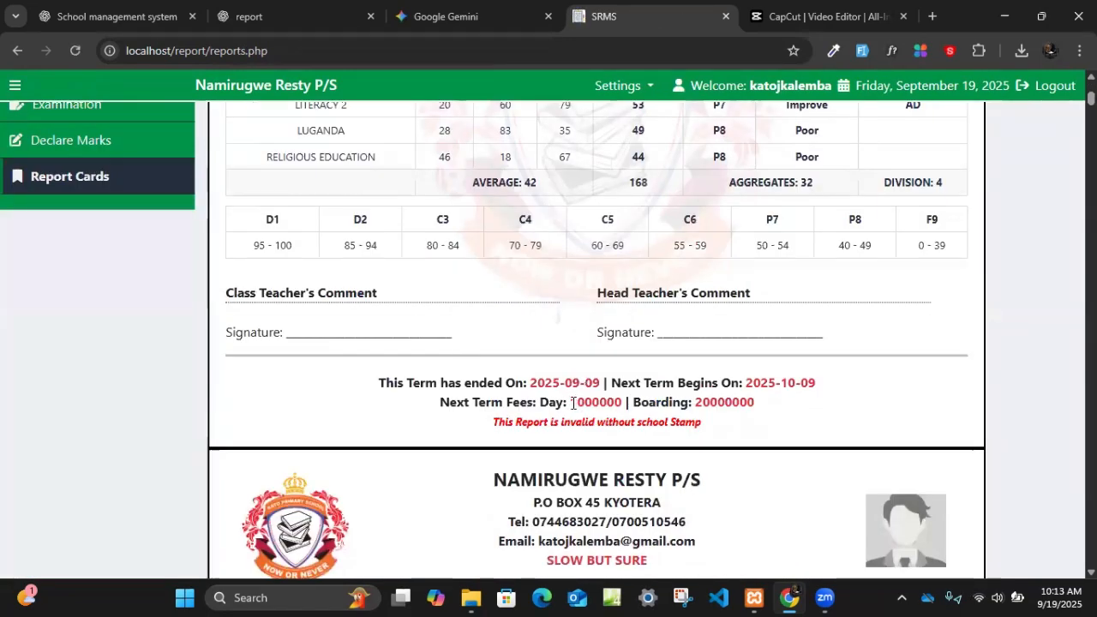
left_click_drag(573, 403, 628, 403)
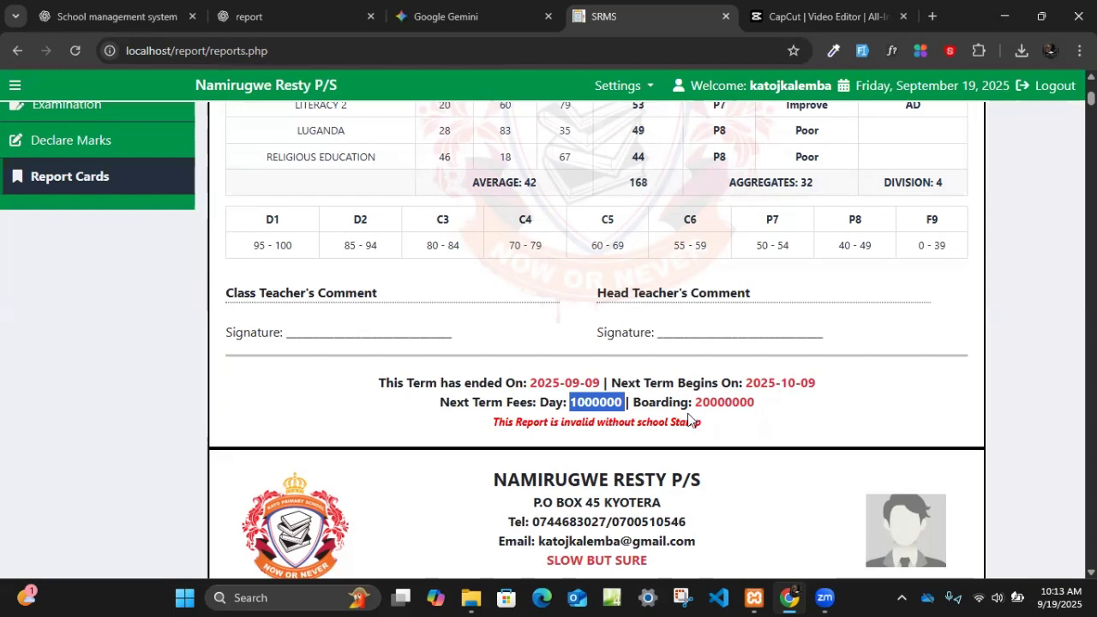
scroll(126, 431, "up", 2)
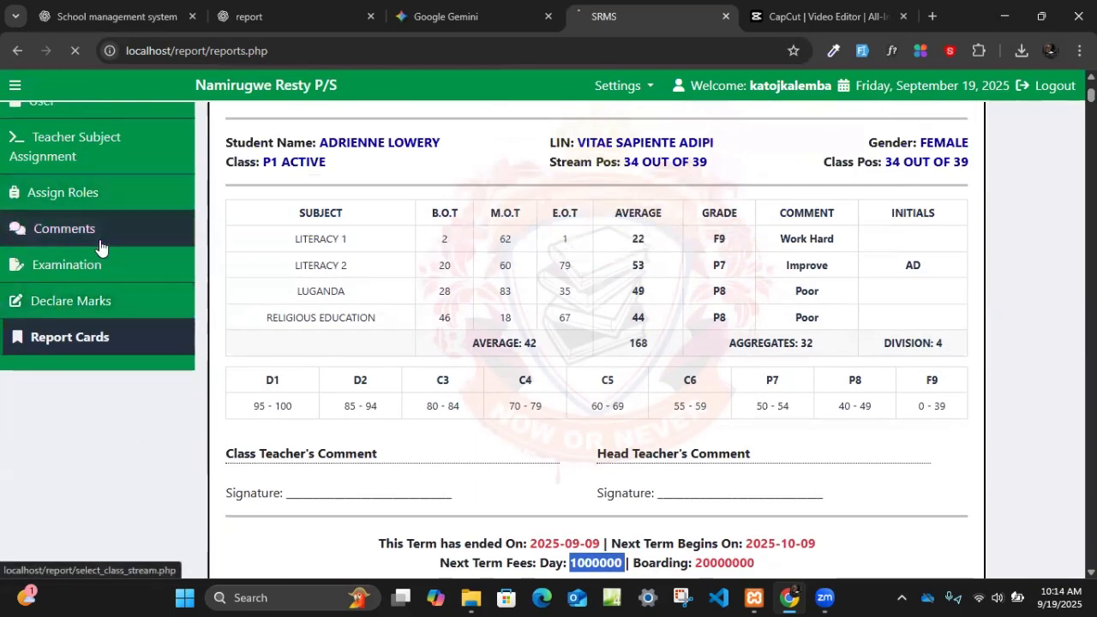
- Open the comments selection form and choose class P1 with stream active
left_click(60, 228)
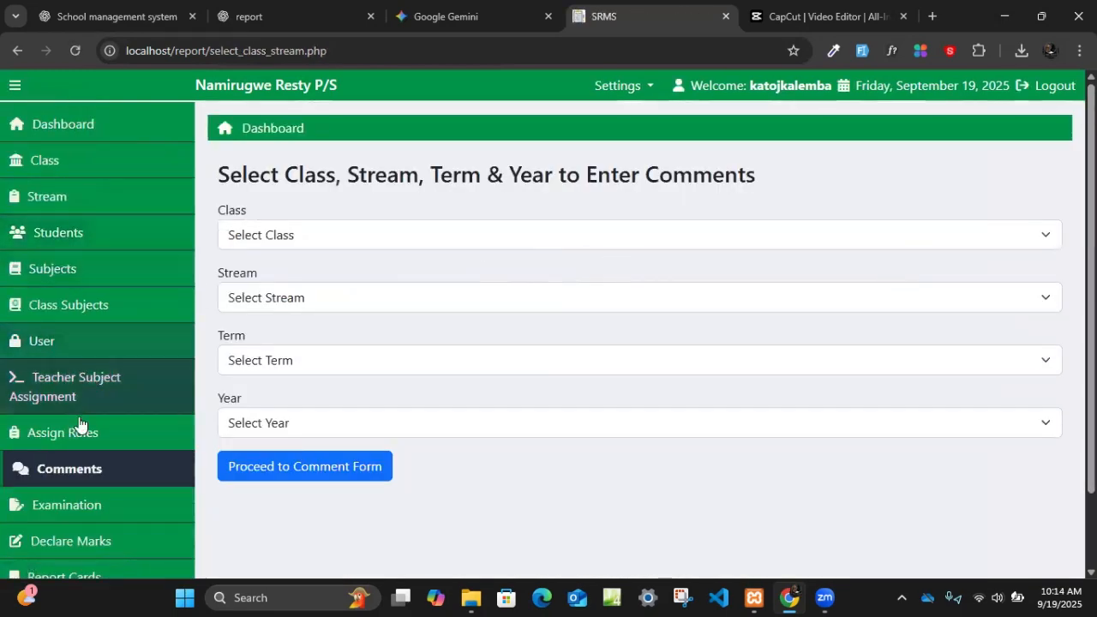
left_click(275, 235)
left_click(270, 285)
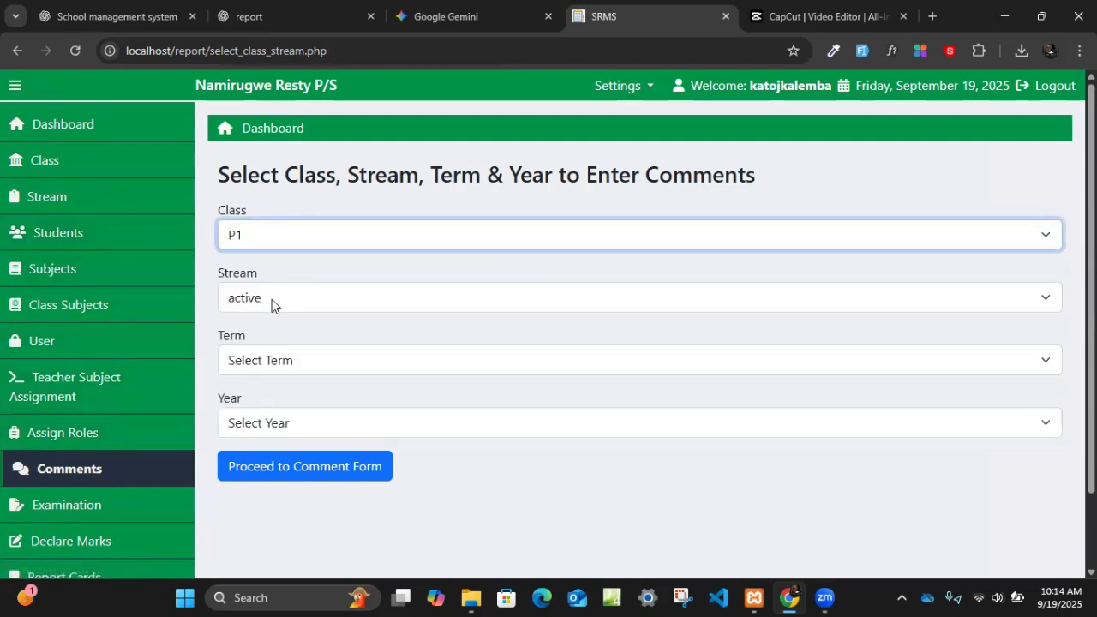
left_click(270, 299)
left_click(271, 334)
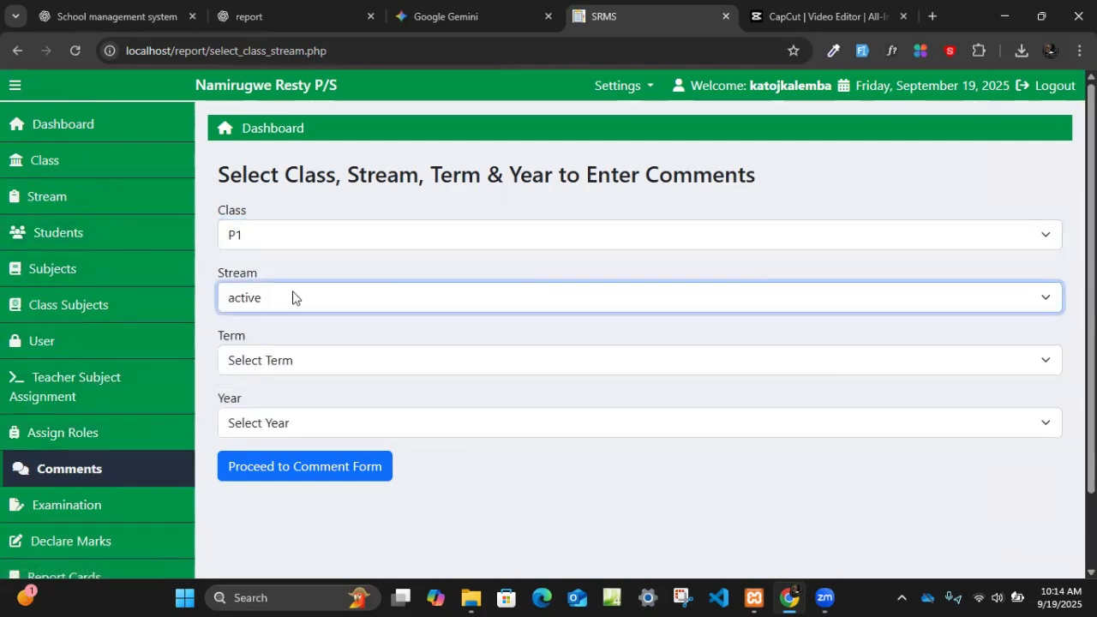
- Switch the comments selection to class P7, set Term 1 and year 2025, and proceed to the comment form
left_click(279, 242)
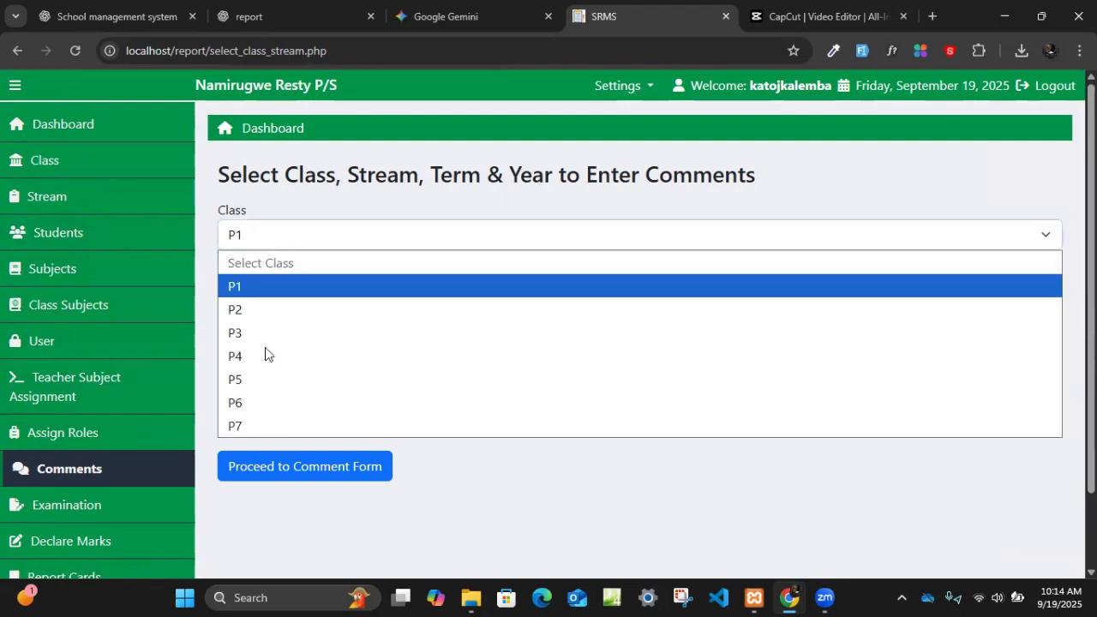
left_click(256, 426)
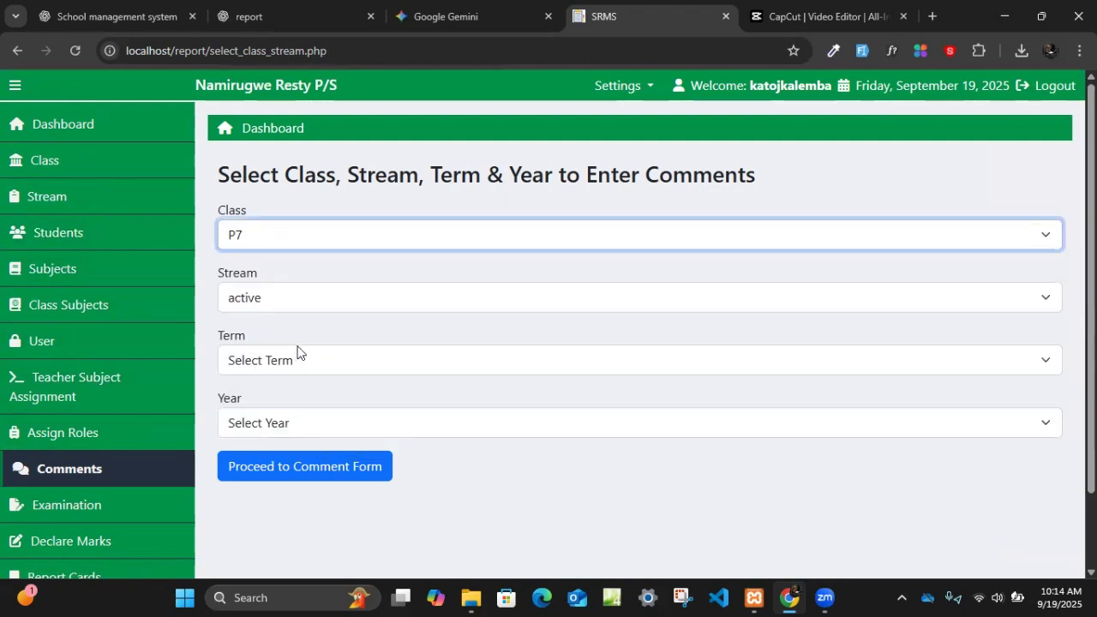
left_click(283, 300)
left_click(276, 358)
left_click(263, 413)
left_click(263, 425)
left_click(270, 280)
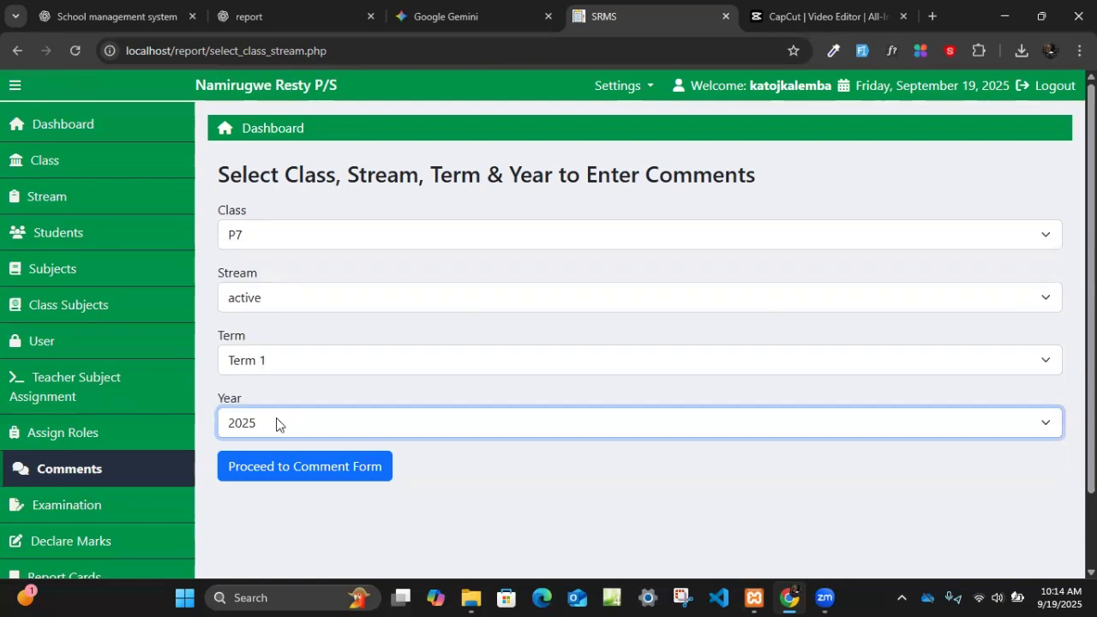
left_click(274, 468)
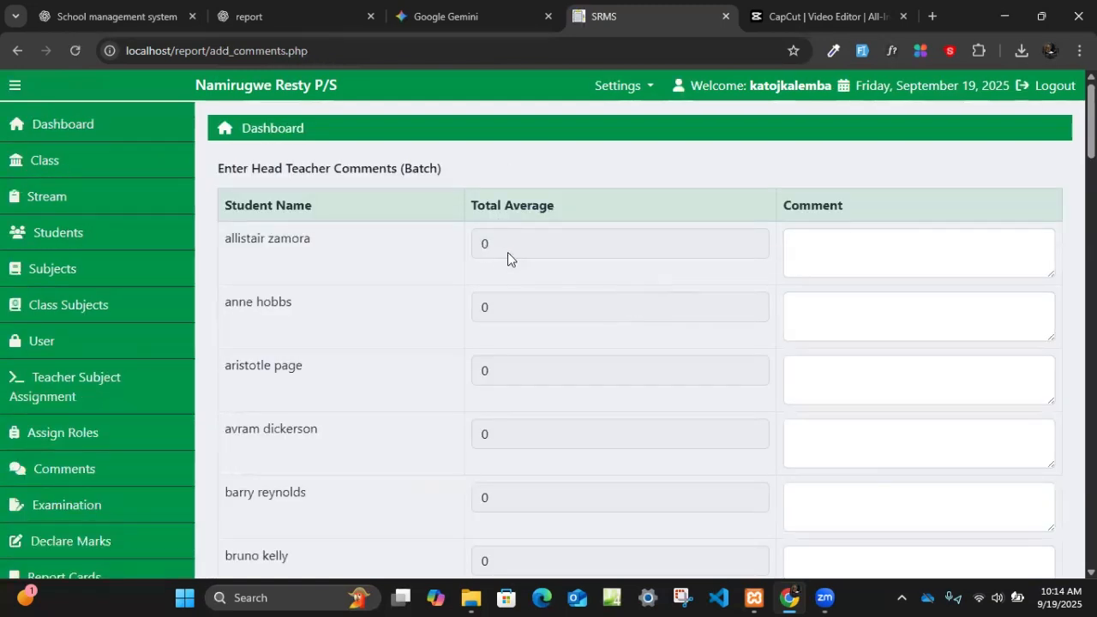
- Review the head teacher's batch comment form, including the students' total averages and comment fields
left_click(928, 260)
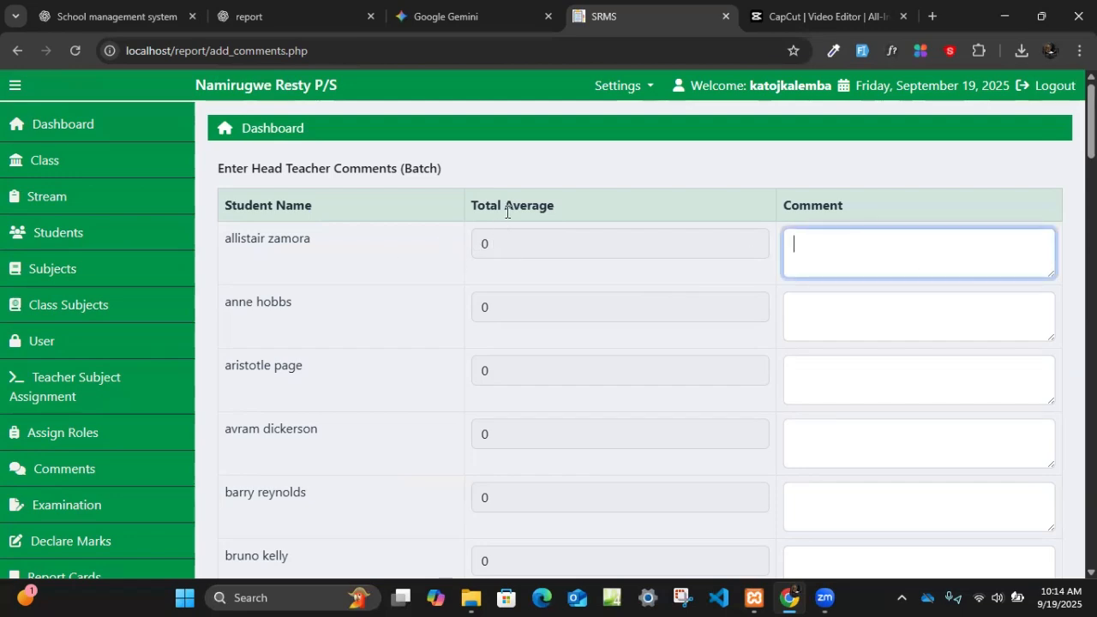
scroll(444, 273, "down", 20)
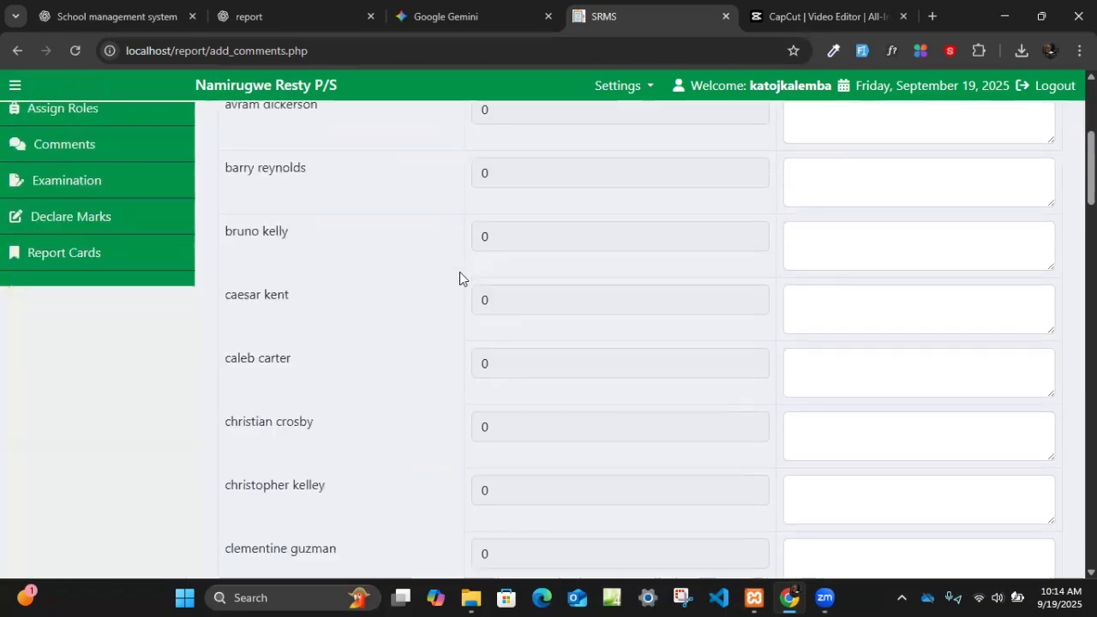
scroll(453, 292, "up", 20)
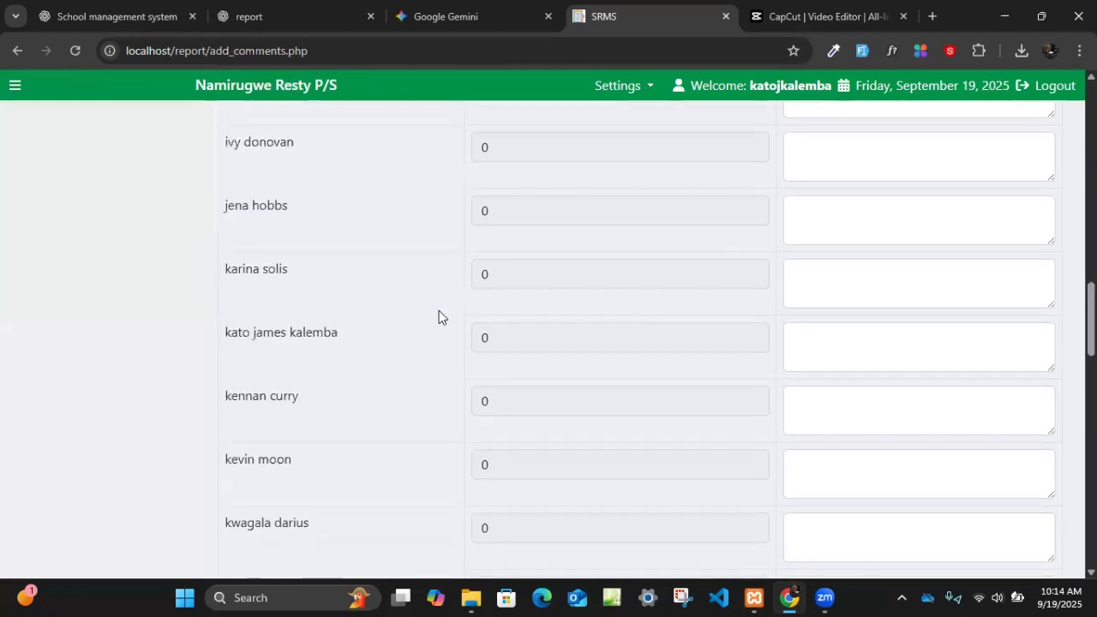
scroll(544, 223, "up", 5)
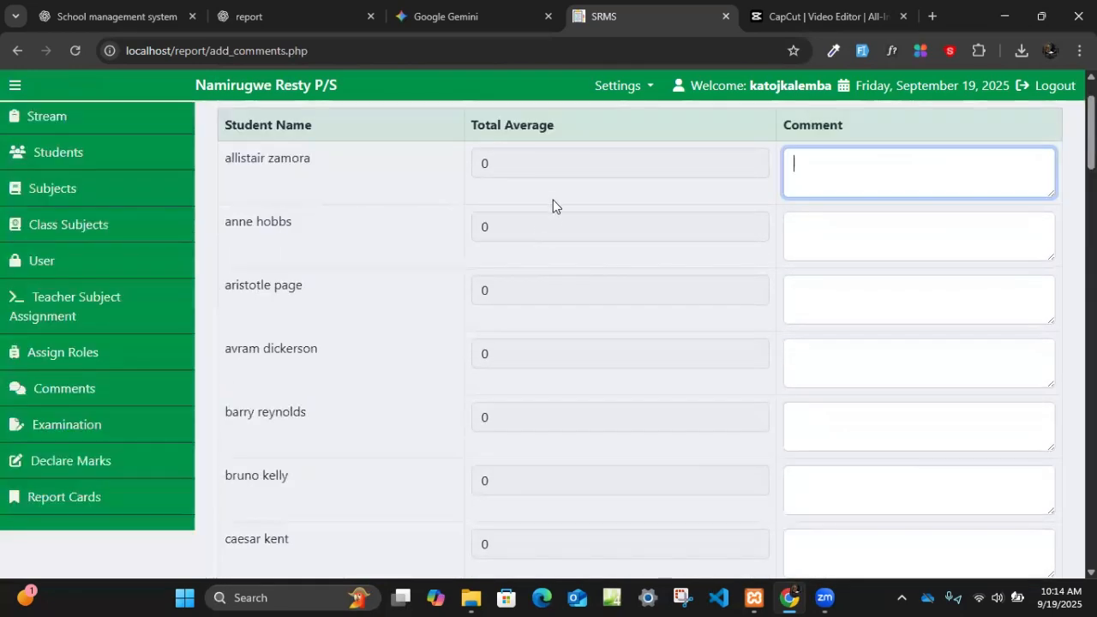
scroll(500, 179, "up", 1)
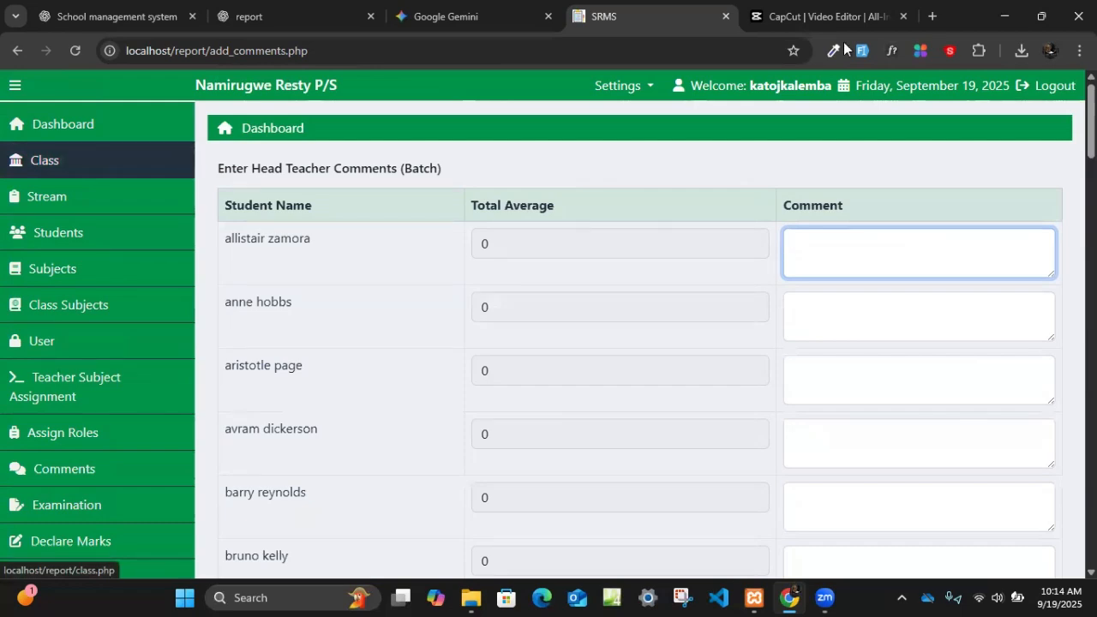
- Log out of the administrator account and log in with the class teacher's username and account password
left_click(1044, 88)
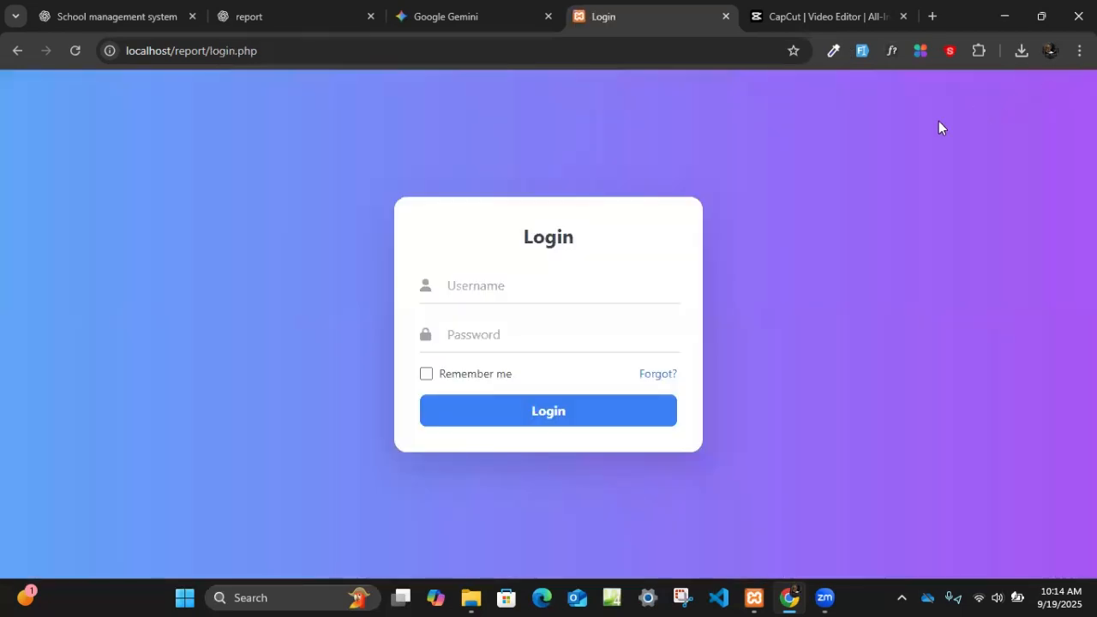
left_click(497, 294)
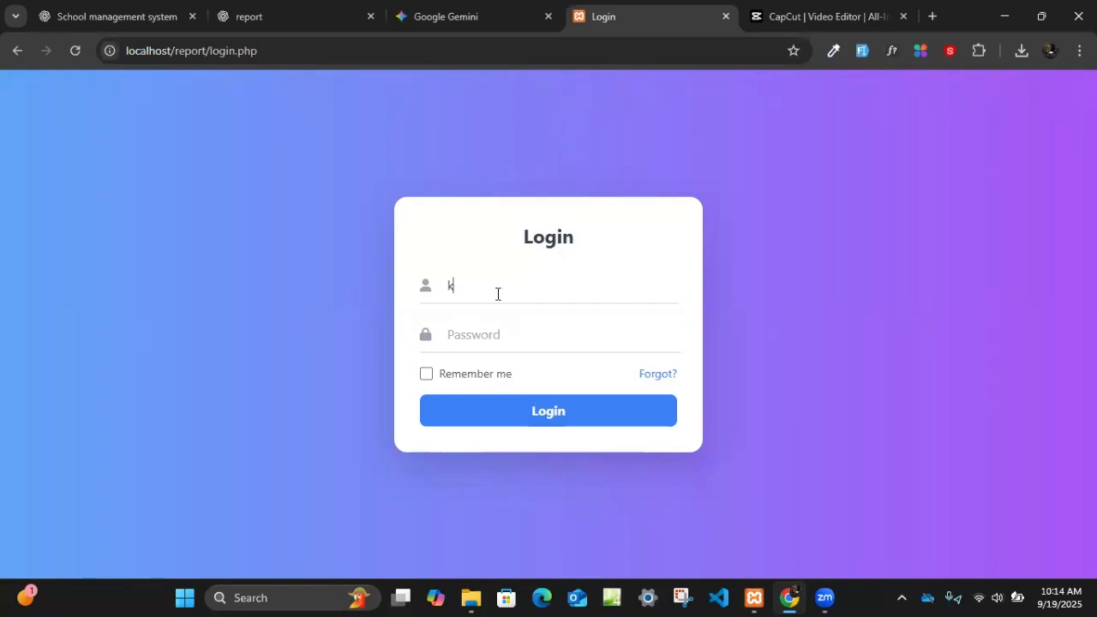
left_click(474, 342)
type("1234")
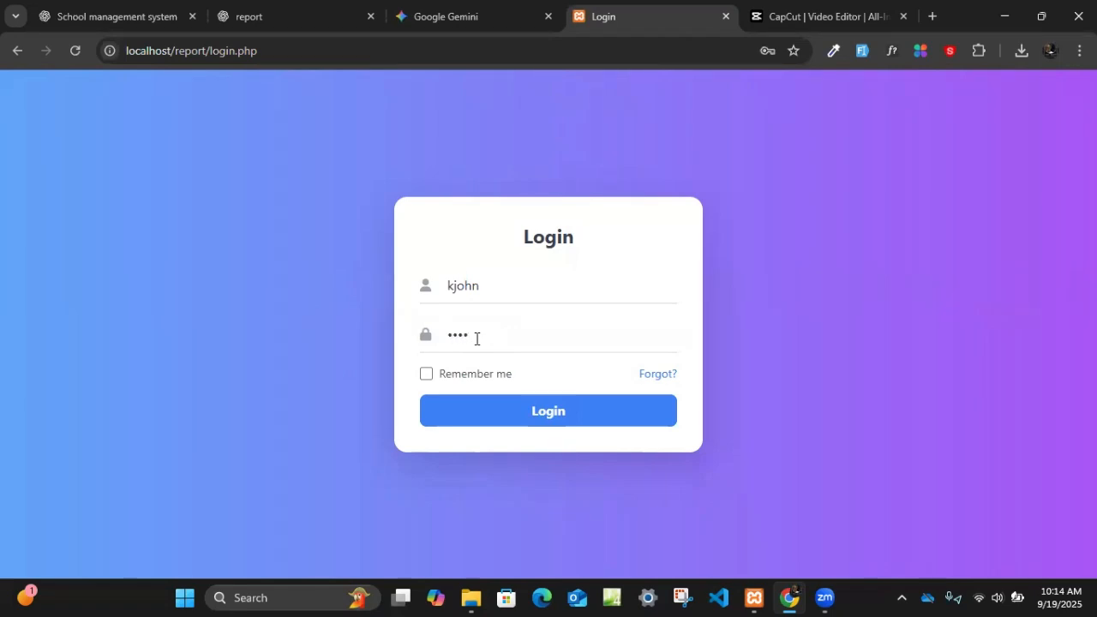
type("5678")
key("Return")
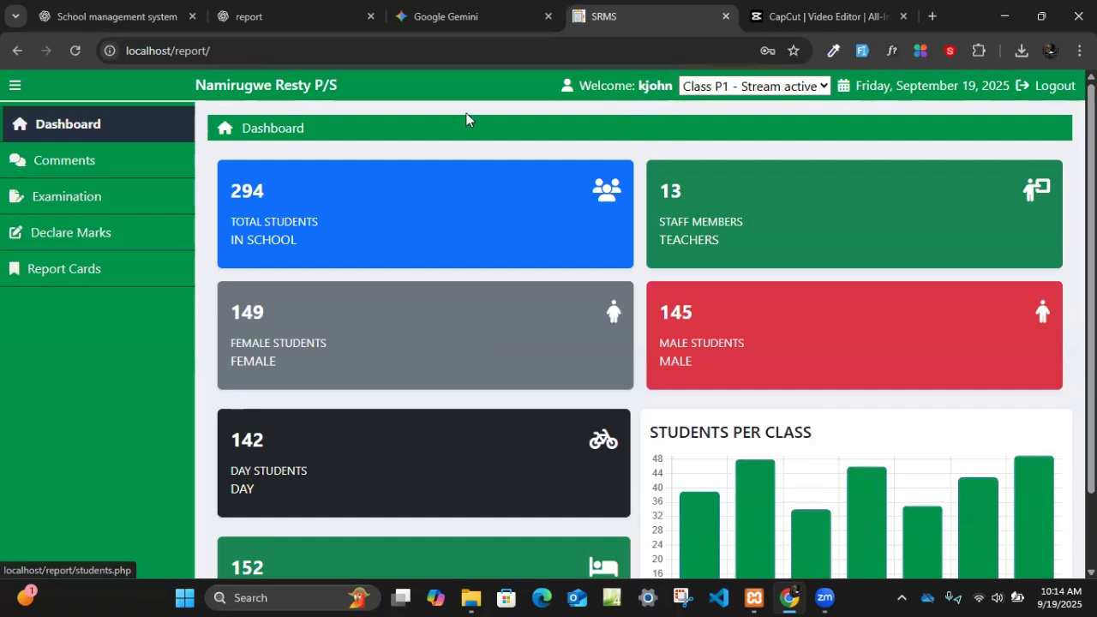
- Check which class and stream assignments are available to the logged-in class teacher
left_click(714, 88)
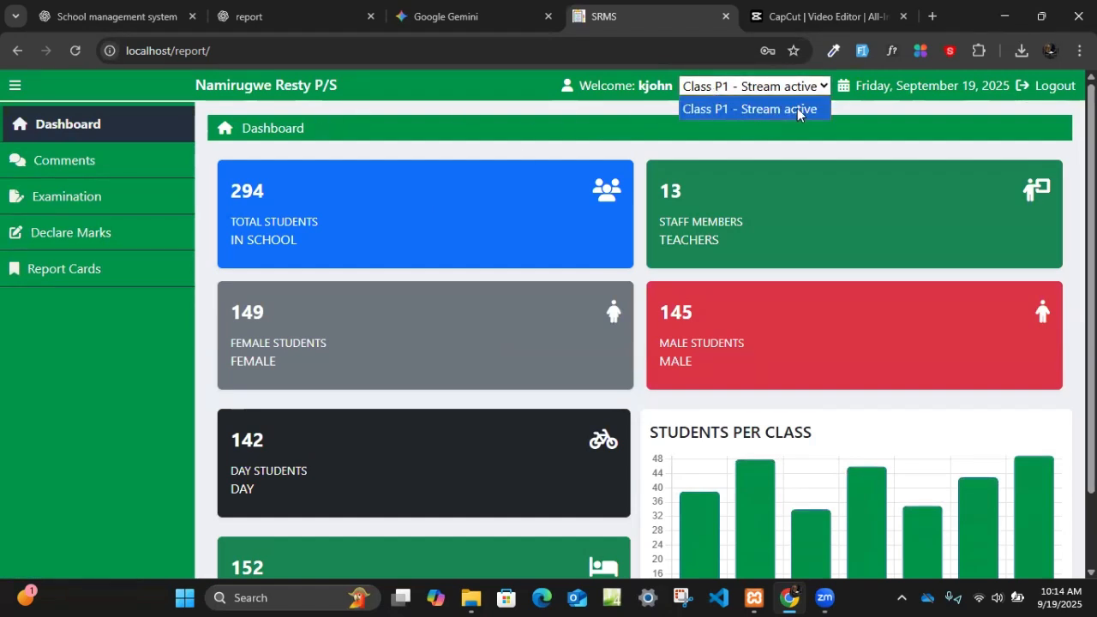
left_click(698, 155)
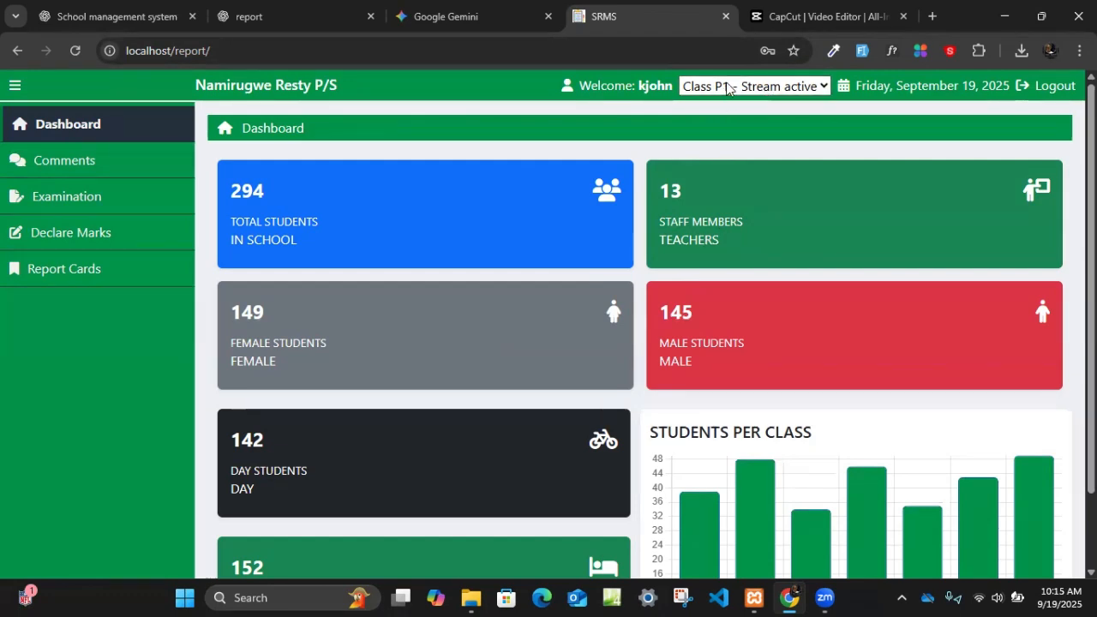
left_click(727, 88)
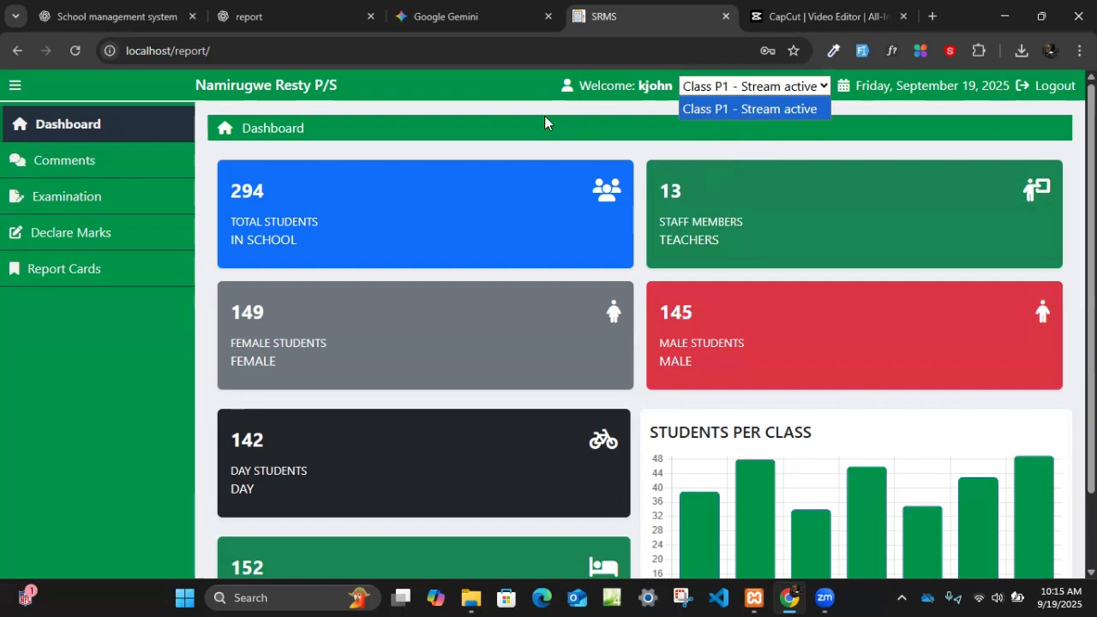
left_click(726, 103)
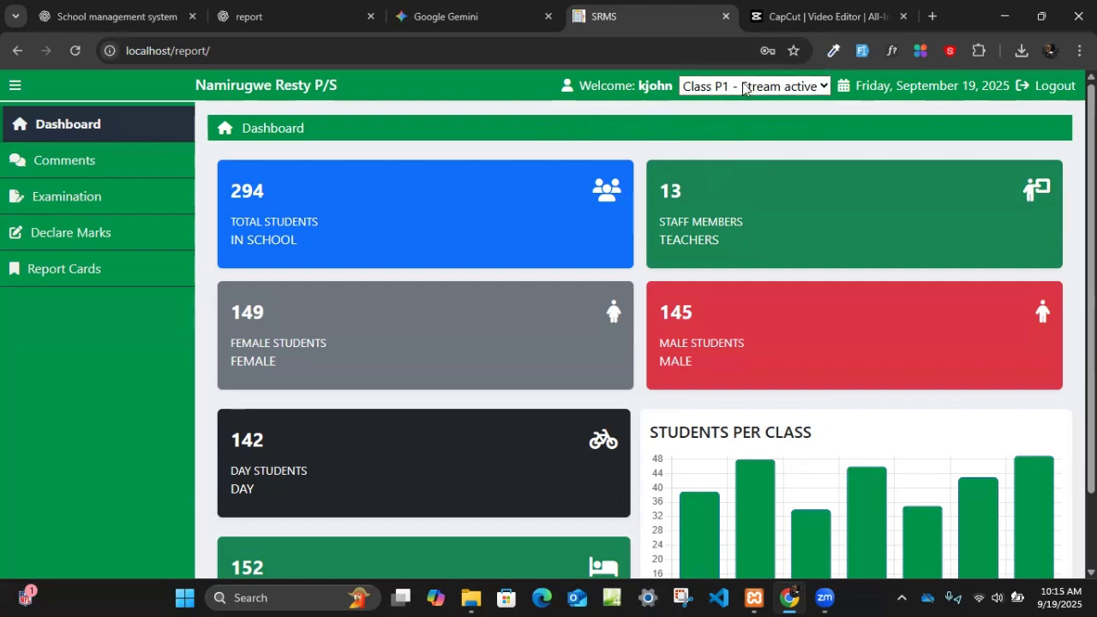
- Open the class teacher's comment form for Term 1 2025
left_click(119, 169)
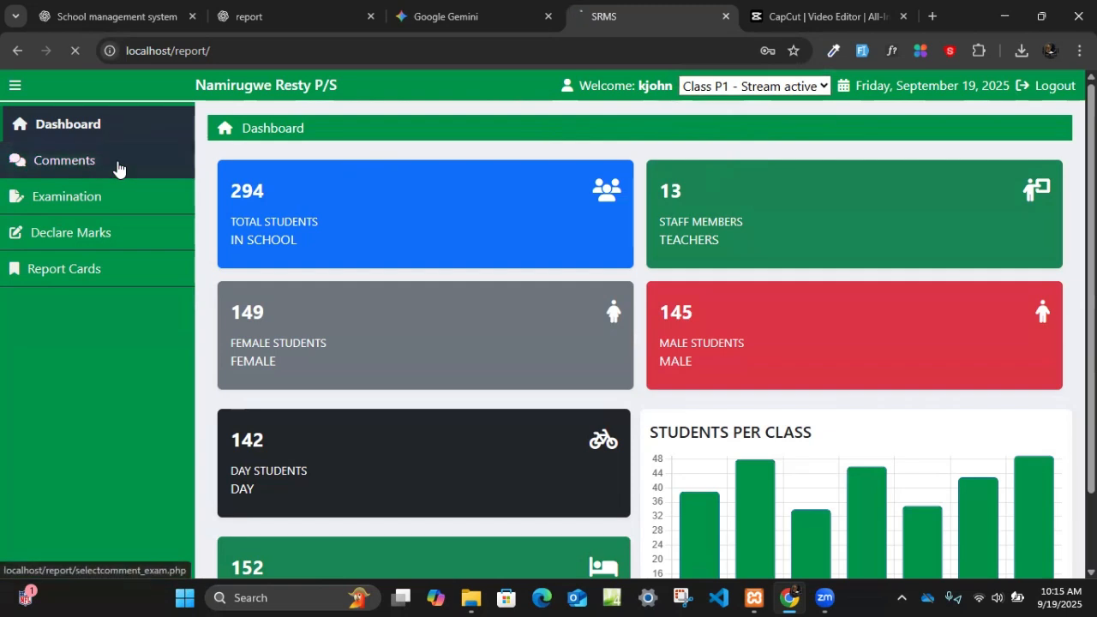
left_click(271, 217)
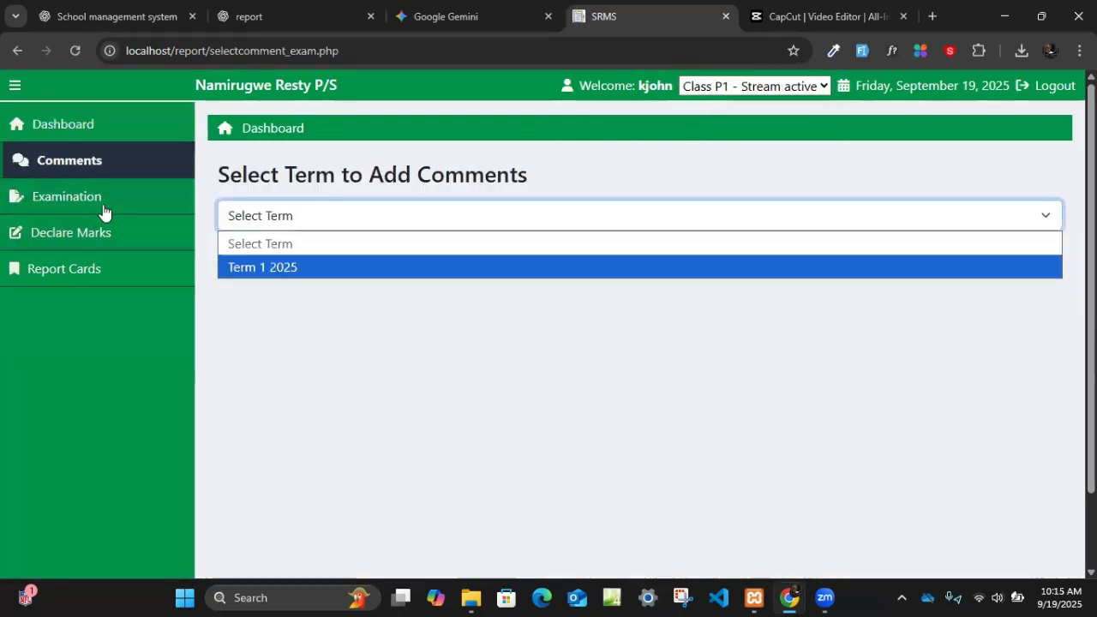
left_click(306, 345)
left_click(290, 217)
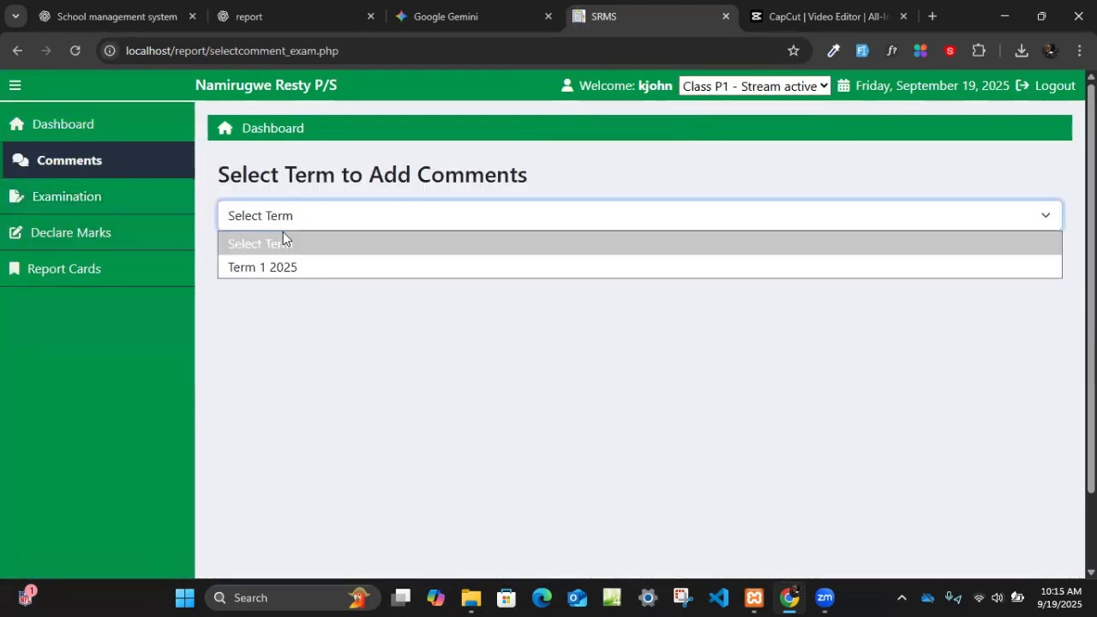
left_click(277, 268)
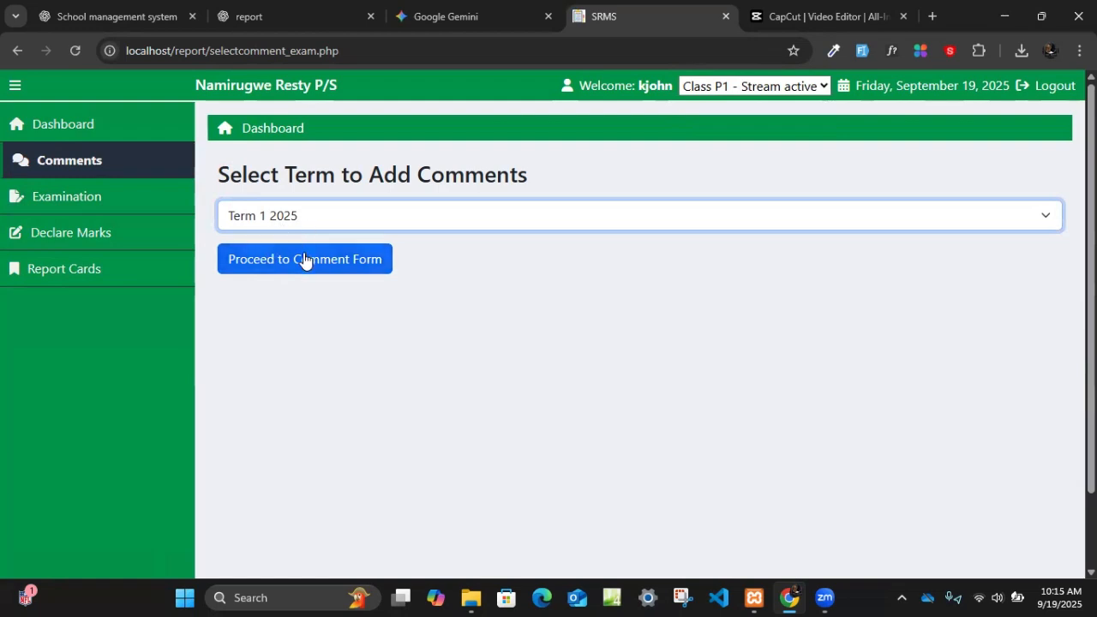
left_click(301, 263)
- Review the class teacher's comment form, including the students' total averages and comment fields
left_click(798, 269)
scroll(818, 334, "down", 20)
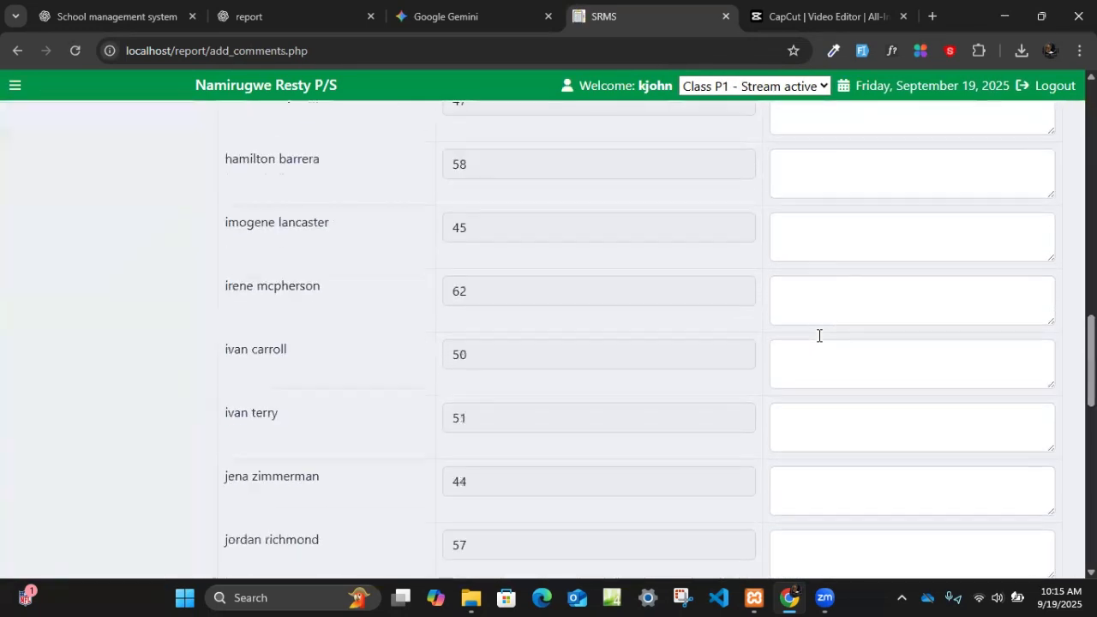
scroll(814, 339, "up", 20)
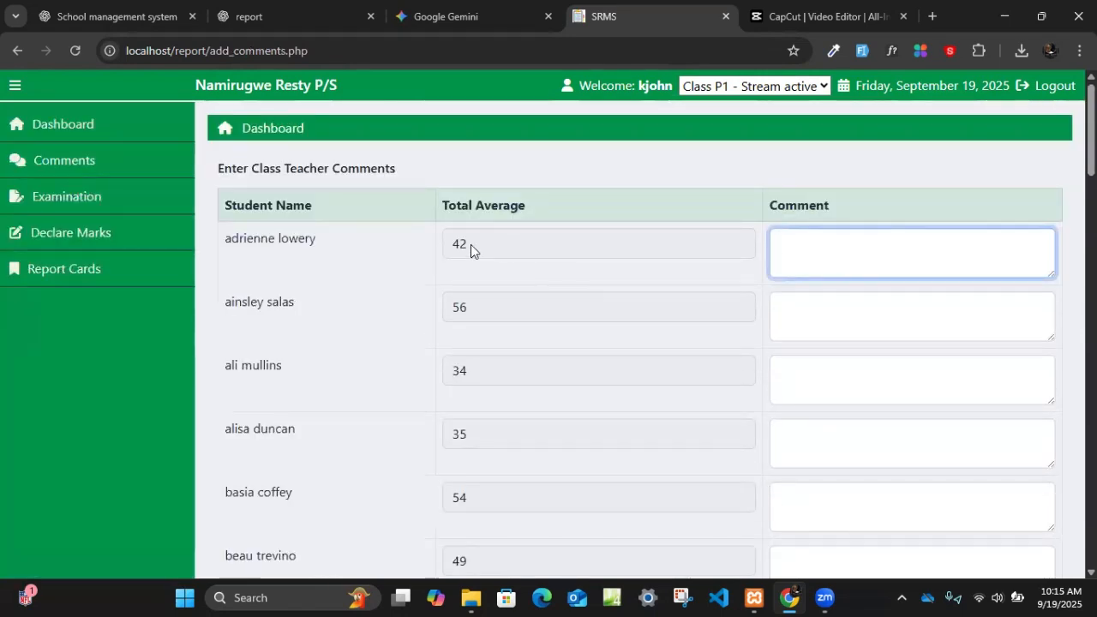
scroll(716, 380, "down", 10)
left_click(895, 385)
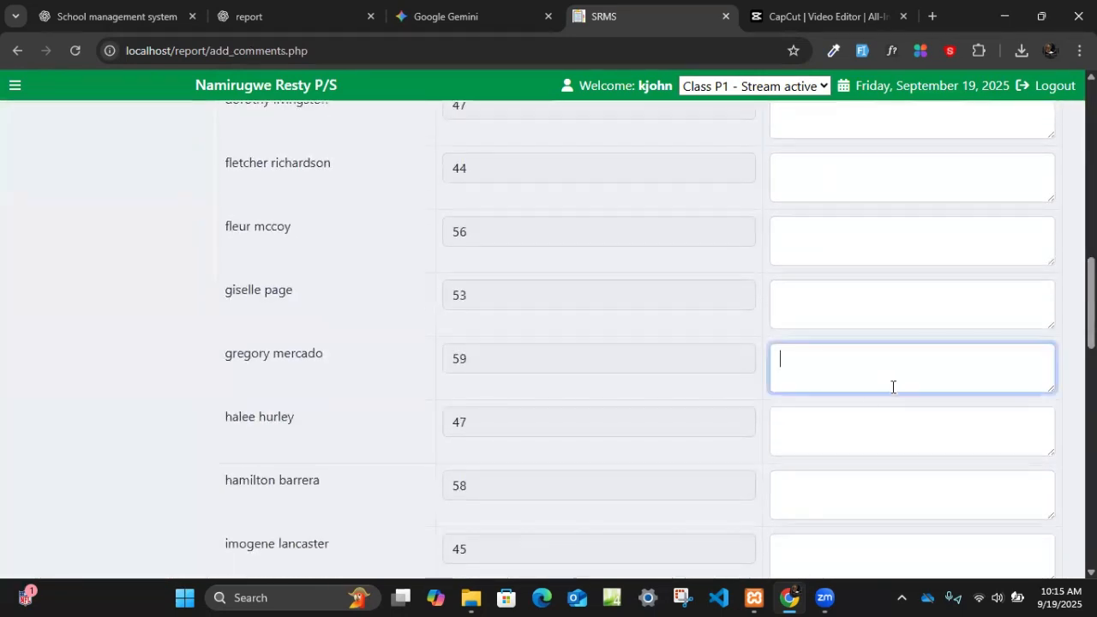
scroll(490, 418, "up", 10)
scroll(490, 417, "up", 1)
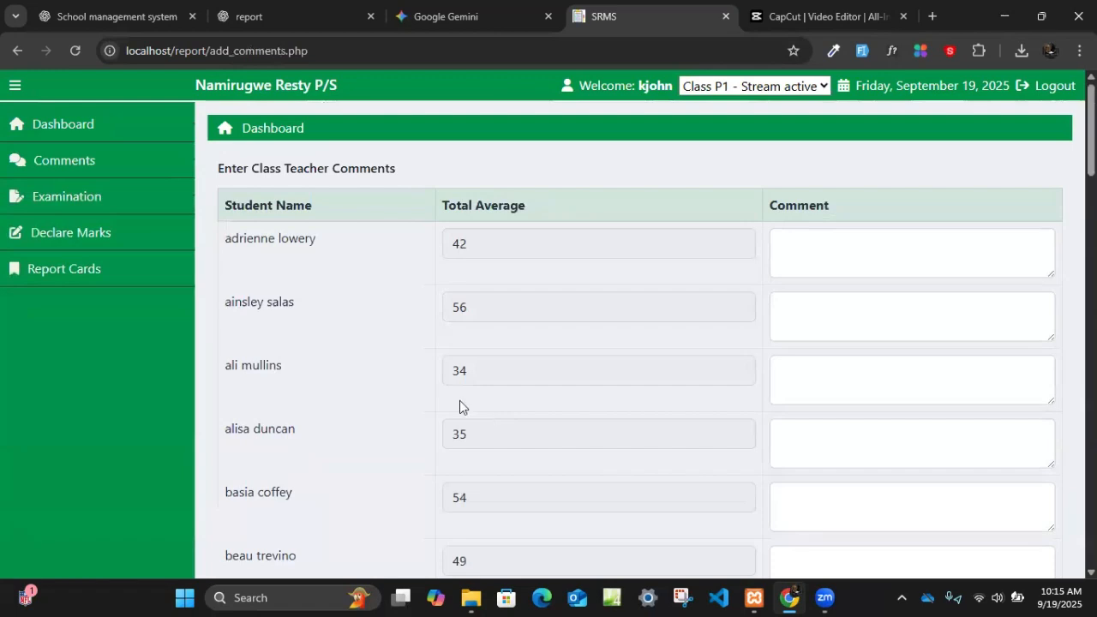
- Open the examination list and try to add an examination from the class teacher's account
left_click(115, 198)
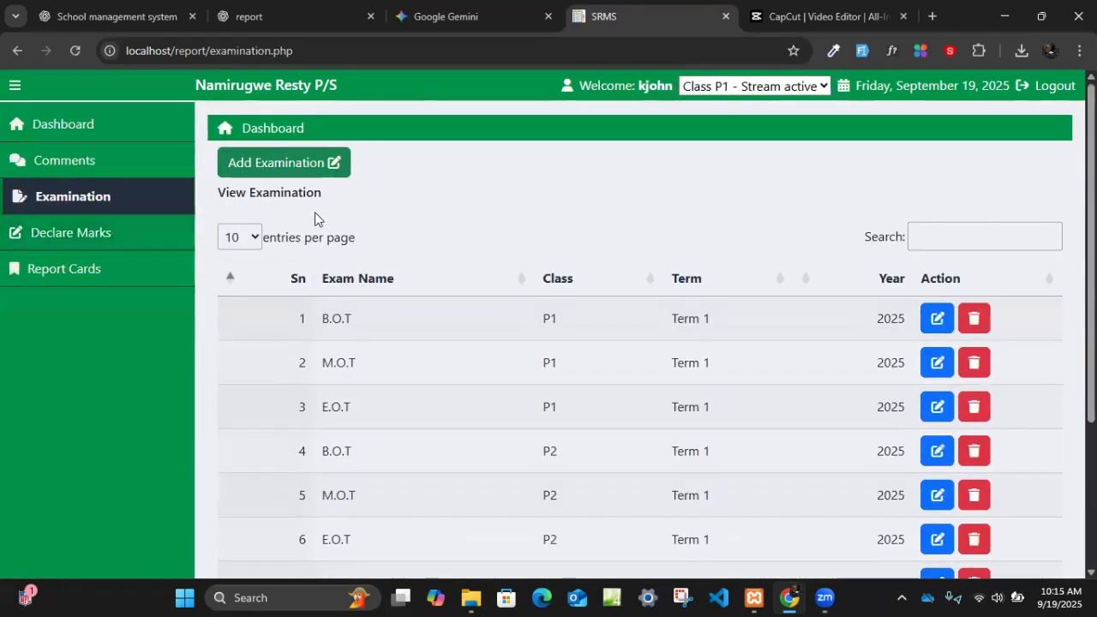
left_click(293, 162)
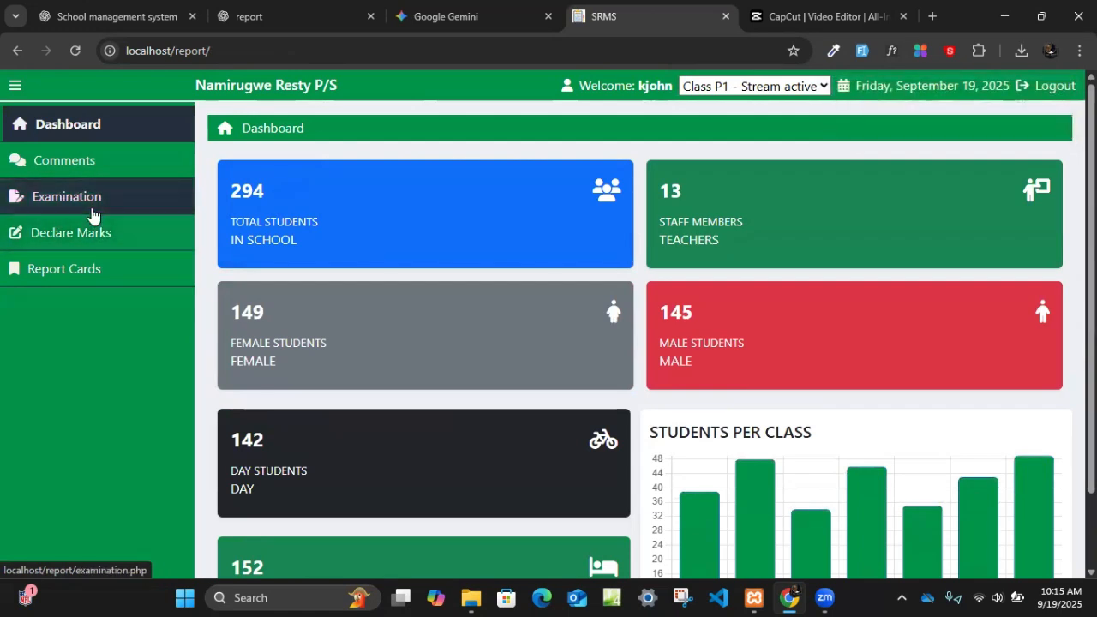
- Open the score entry form for the Term 1 2025 B.O.T exam and review the students' marks in each subject
left_click(103, 235)
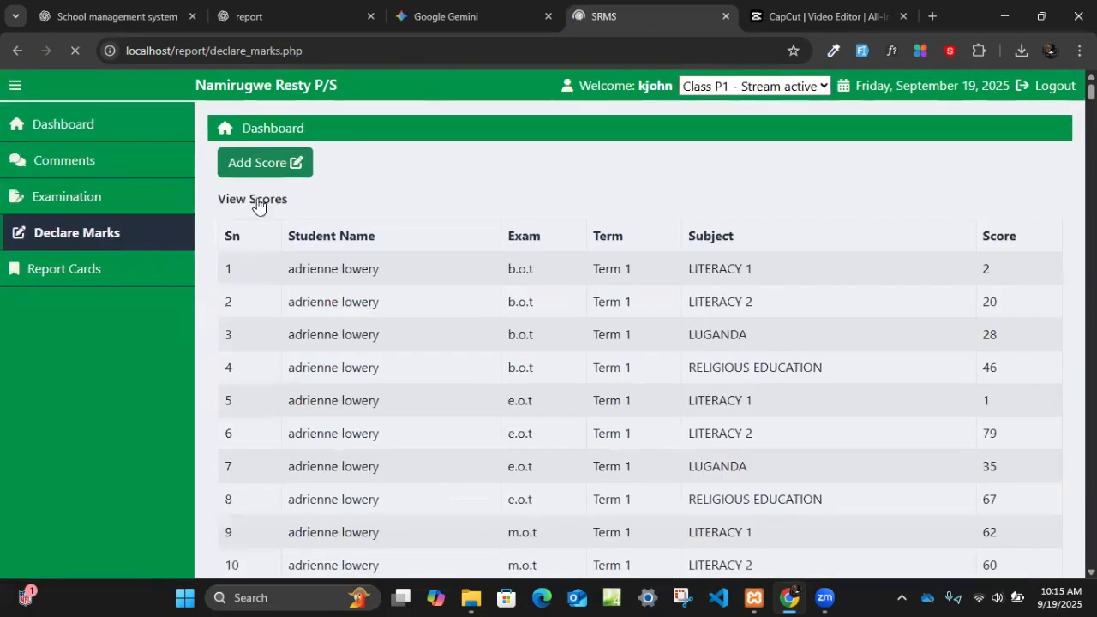
left_click(262, 165)
left_click(336, 243)
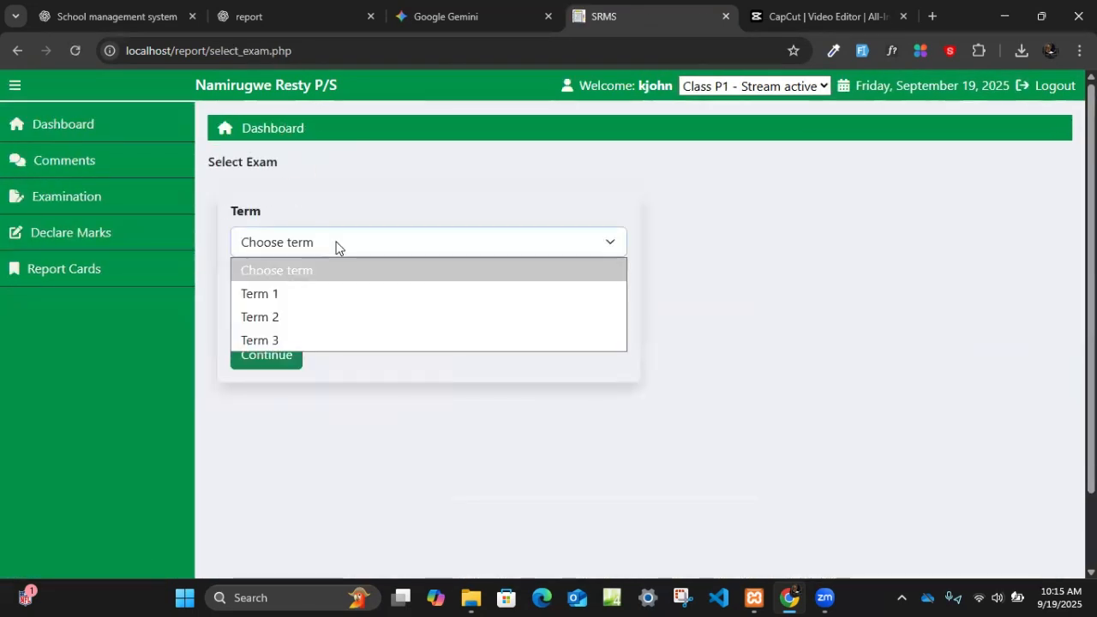
left_click(302, 294)
left_click(309, 314)
left_click(279, 362)
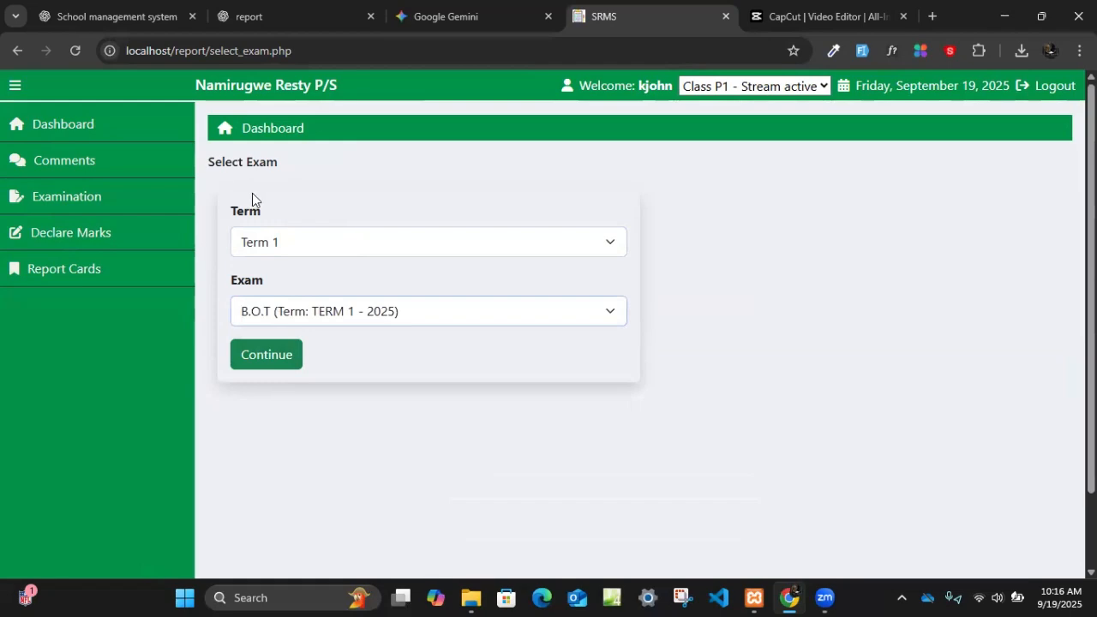
left_click(252, 359)
scroll(652, 273, "down", 10)
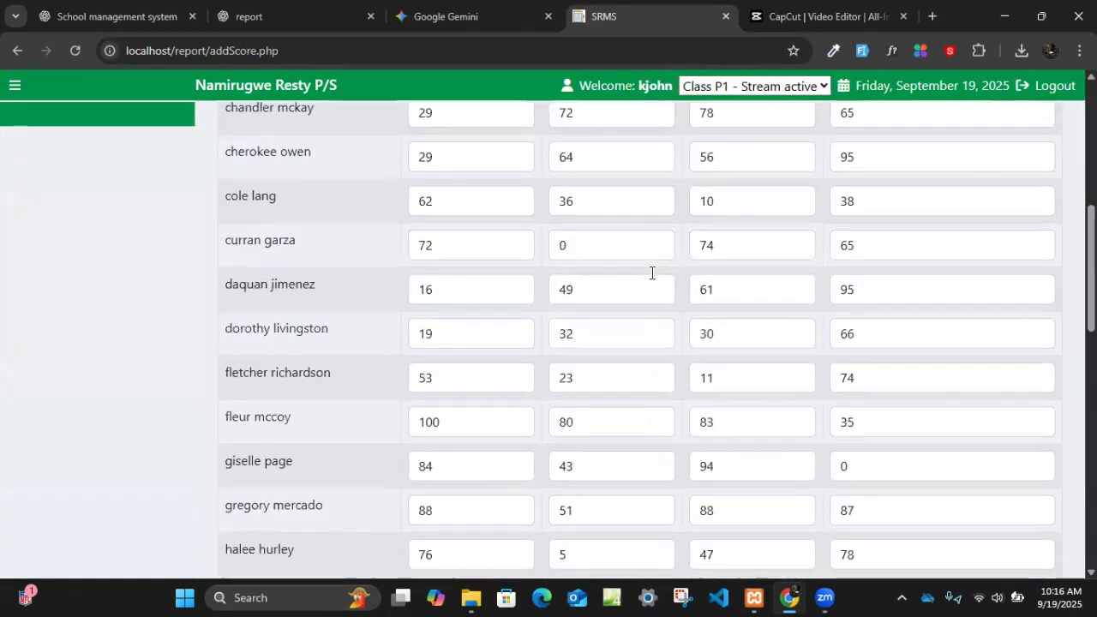
scroll(653, 274, "down", 6)
scroll(653, 274, "up", 15)
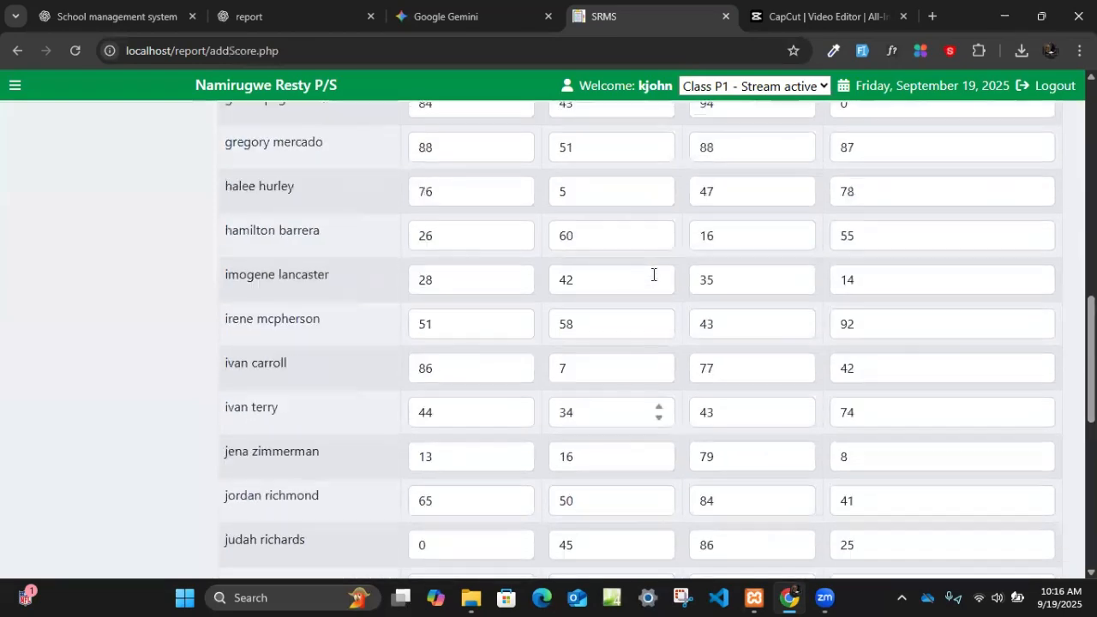
scroll(653, 274, "up", 5)
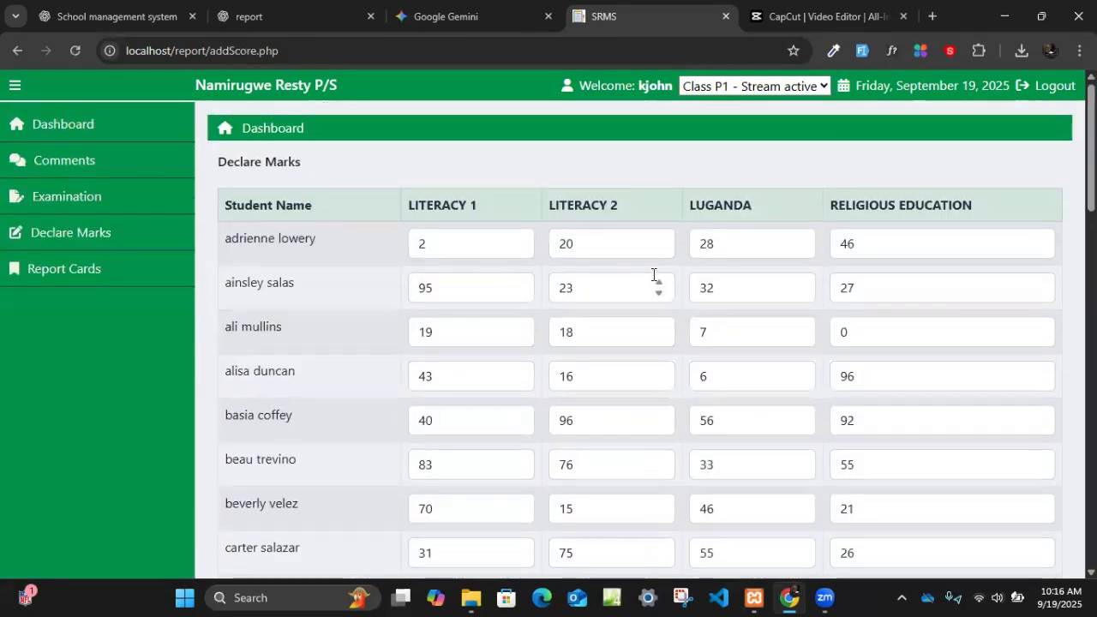
- Open the score entry form for the Term 1 2025 M.O.T exam and review the students' marks
left_click(103, 238)
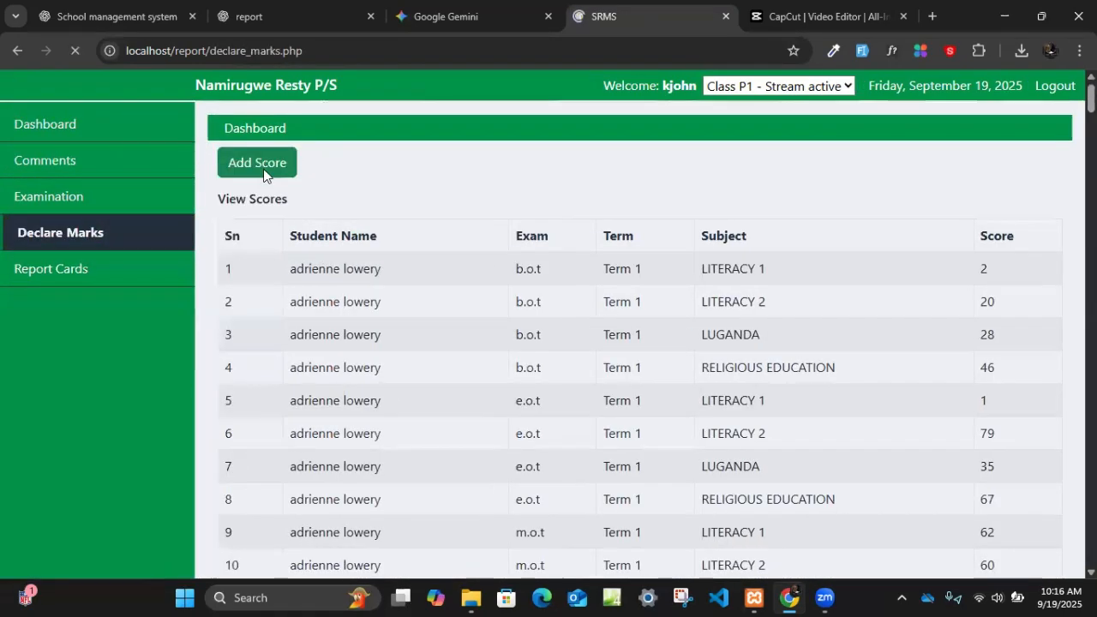
left_click(264, 166)
left_click(275, 245)
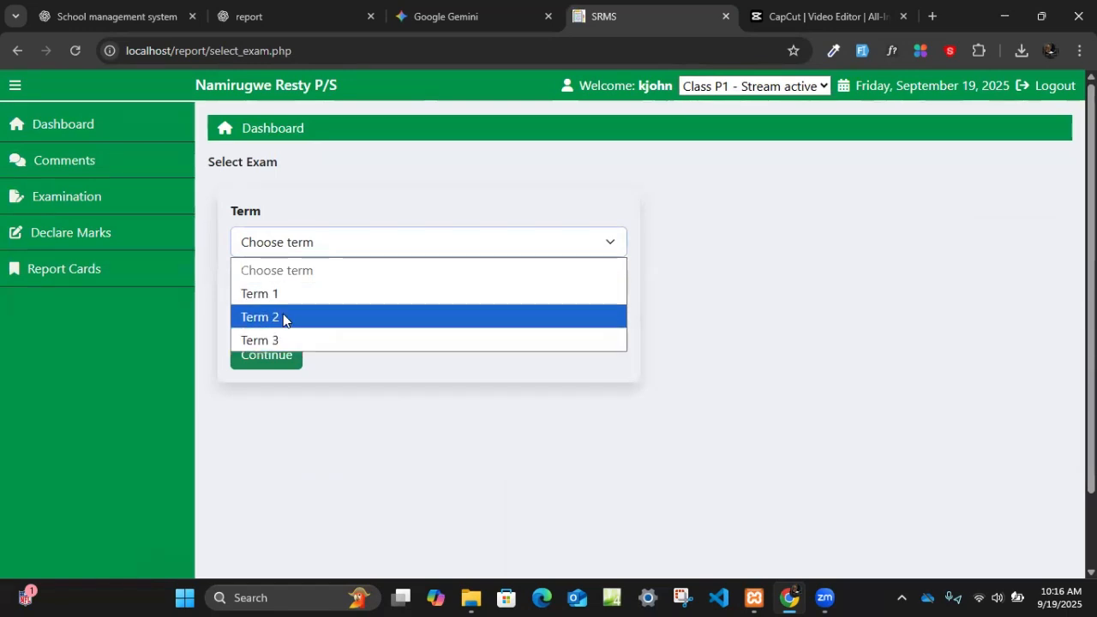
left_click(283, 293)
left_click(284, 318)
left_click(281, 408)
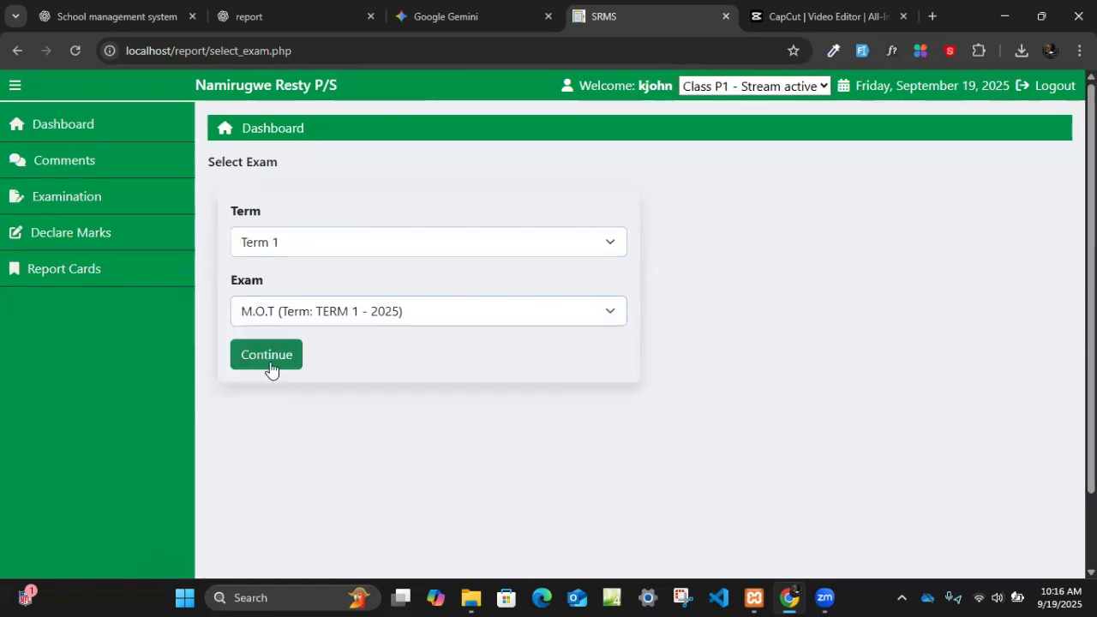
left_click(265, 354)
scroll(746, 235, "down", 2)
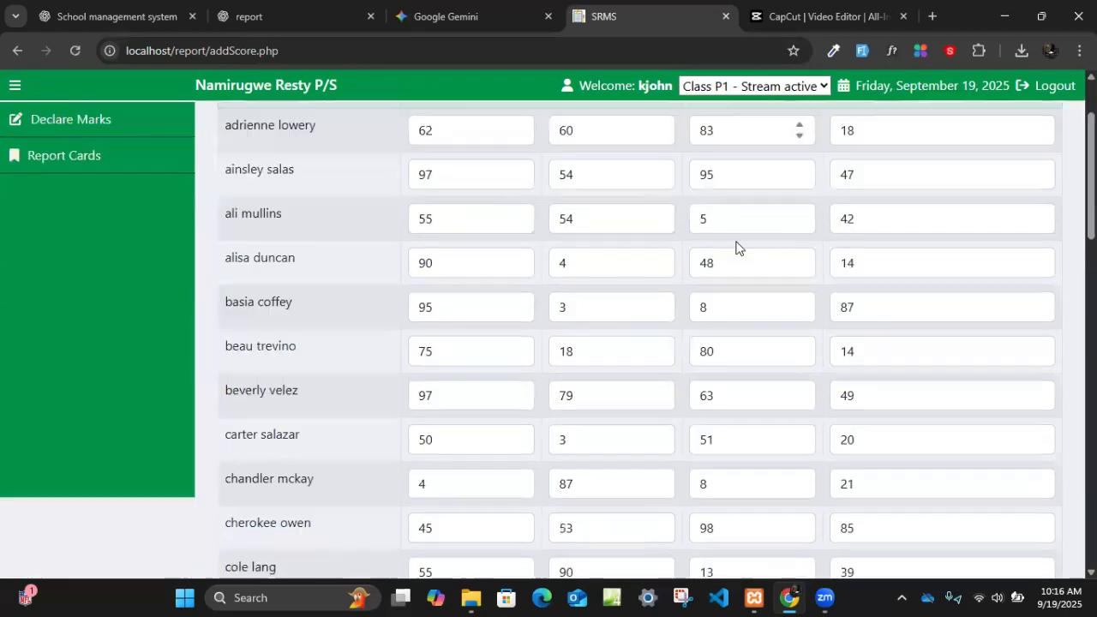
scroll(942, 307, "up", 2)
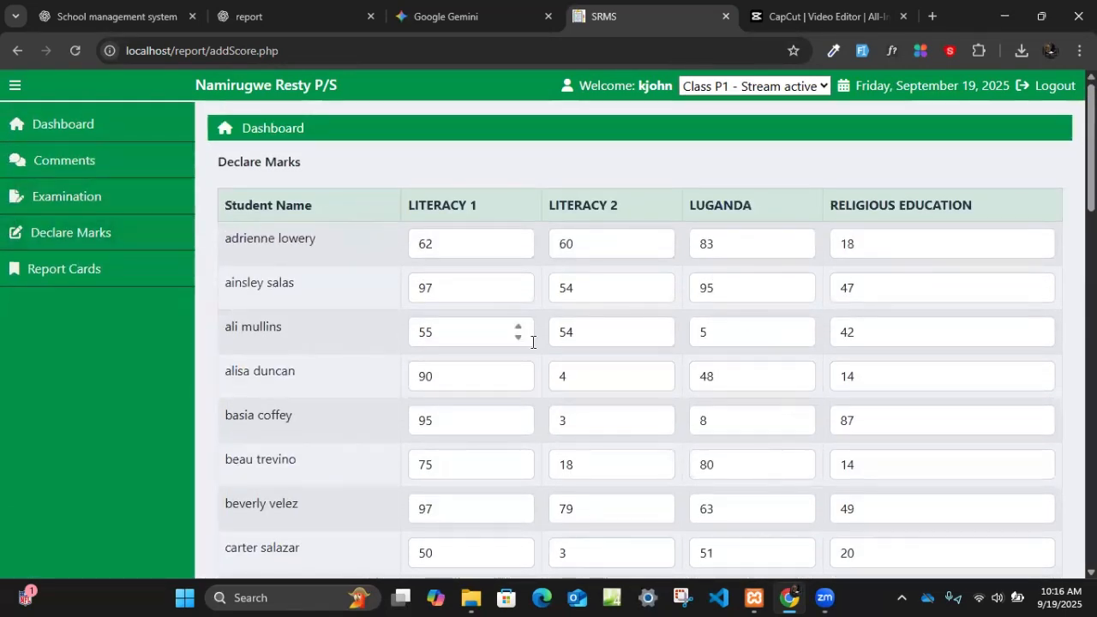
- Generate all report cards for class P1, stream active, for Term 1 of academic year 2025
left_click(66, 275)
left_click(379, 237)
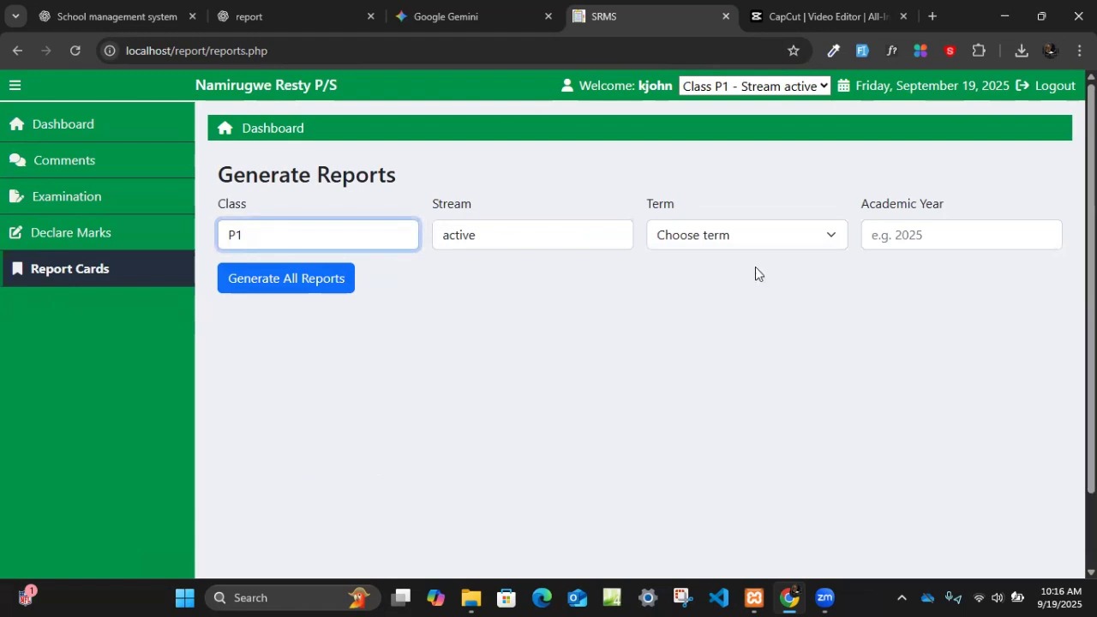
left_click(730, 231)
left_click(721, 286)
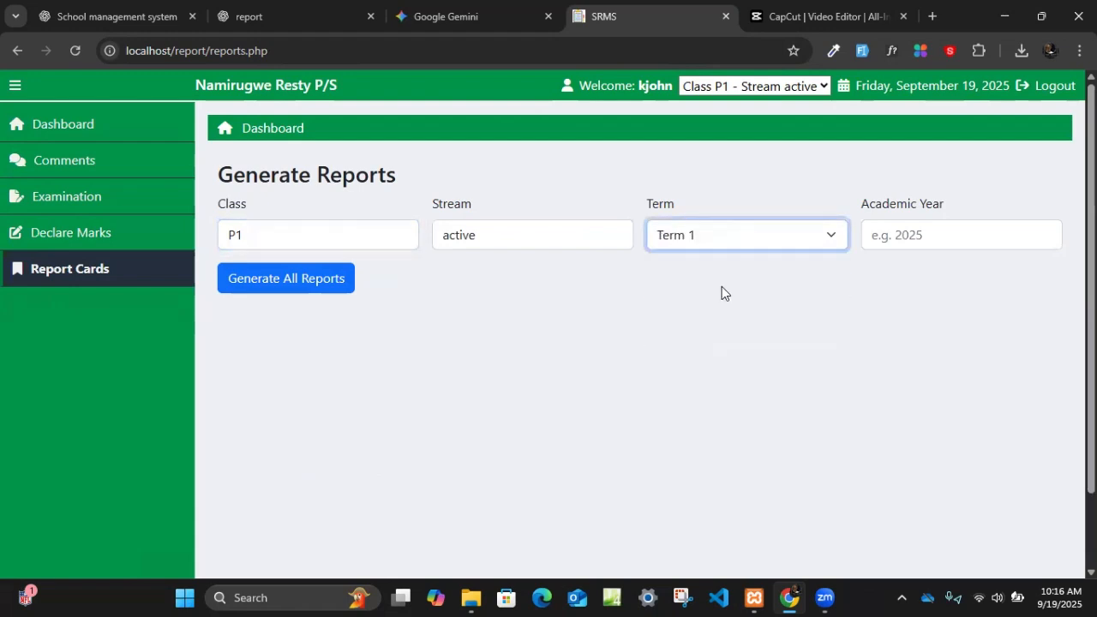
left_click(918, 237)
left_click(1011, 279)
left_click(315, 283)
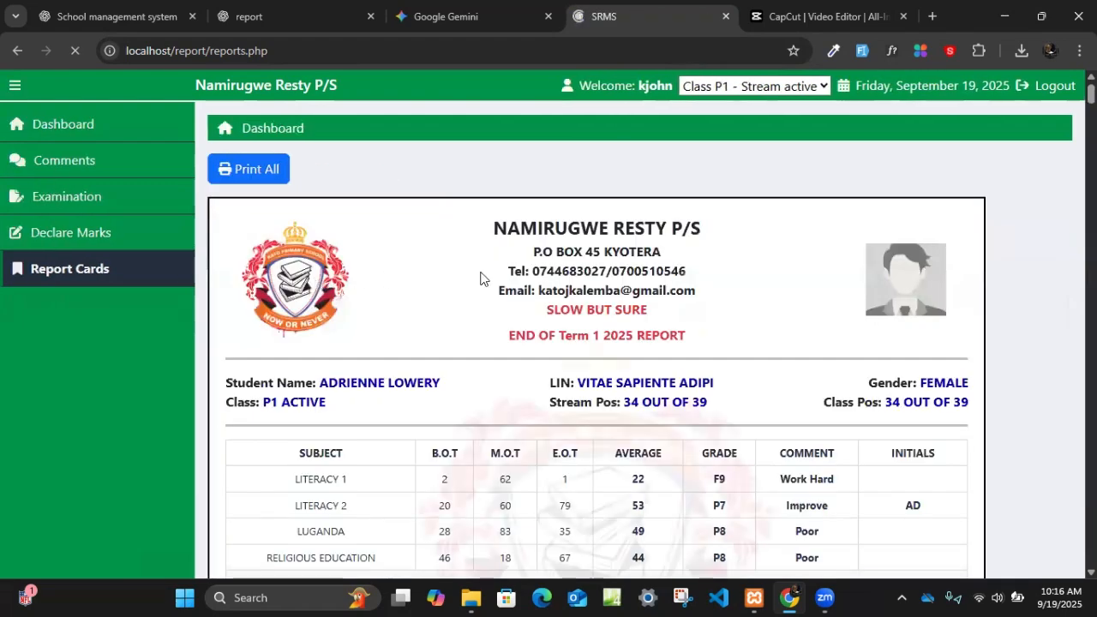
- Examine the generated report cards, including positions, subject marks, grading scale, teacher comment areas, term dates and next term fees
scroll(647, 288, "down", 1)
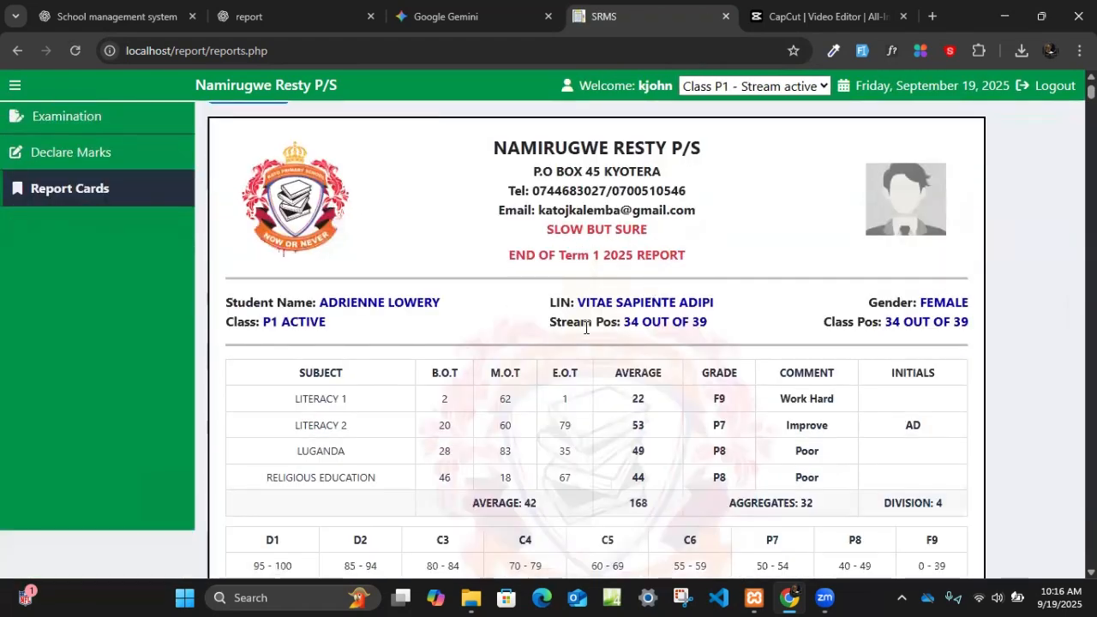
scroll(571, 298, "down", 3)
scroll(572, 300, "down", 5)
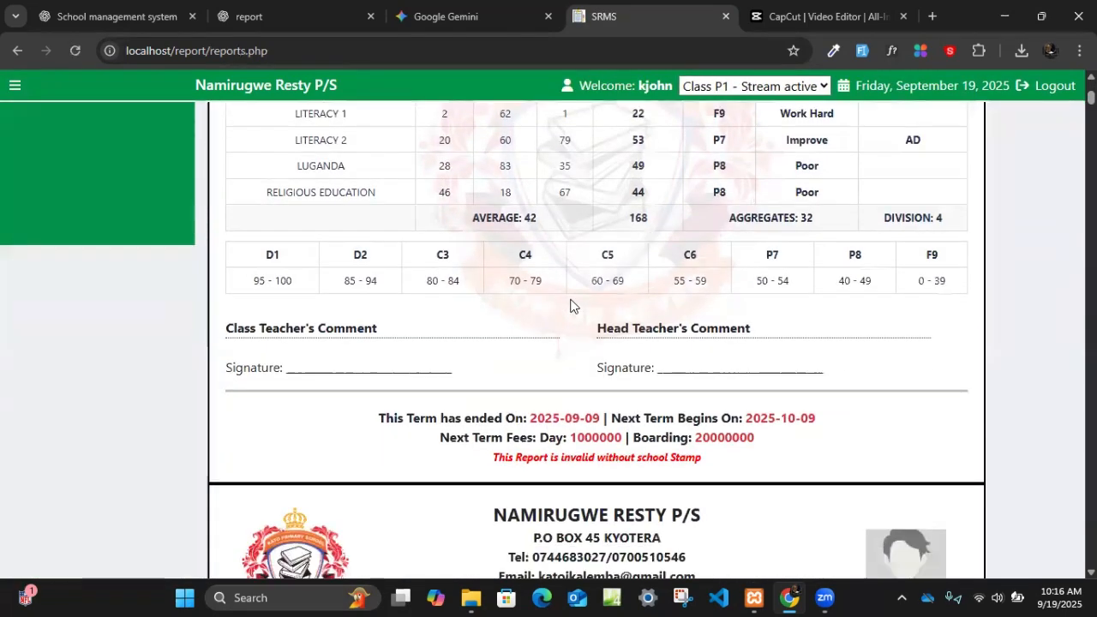
scroll(574, 305, "up", 2)
scroll(573, 300, "up", 9)
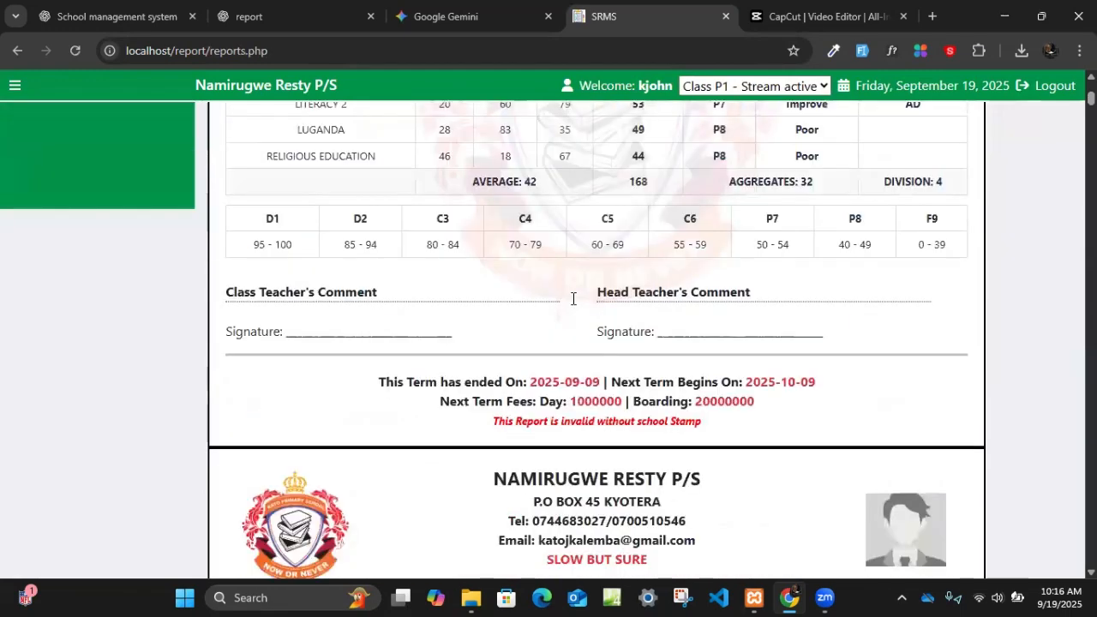
scroll(604, 296, "down", 1)
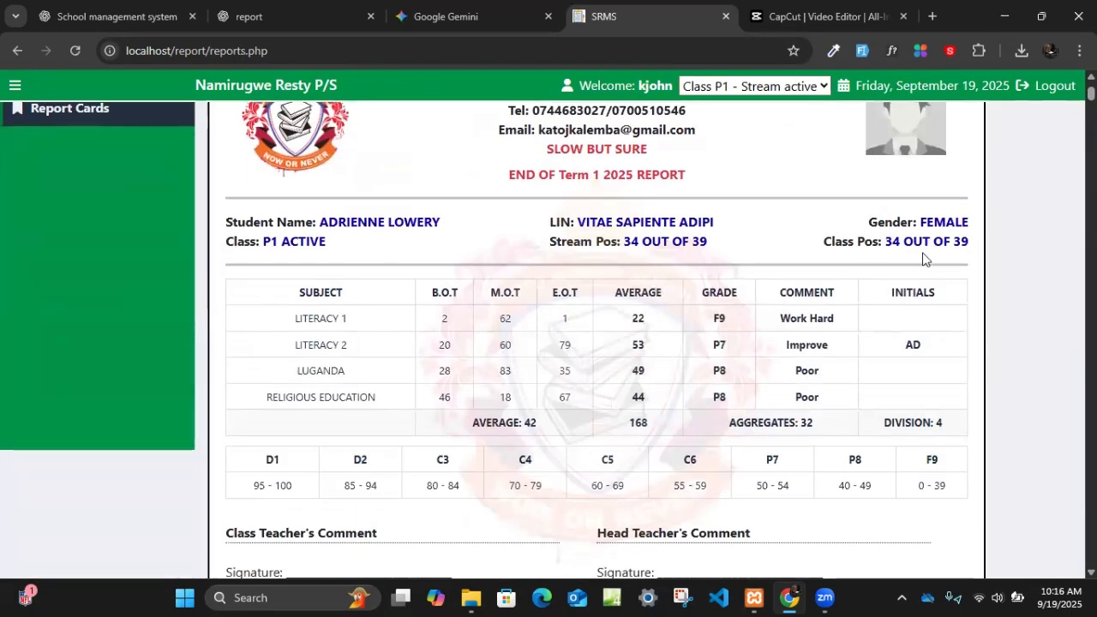
scroll(647, 309, "down", 2)
scroll(646, 308, "up", 1)
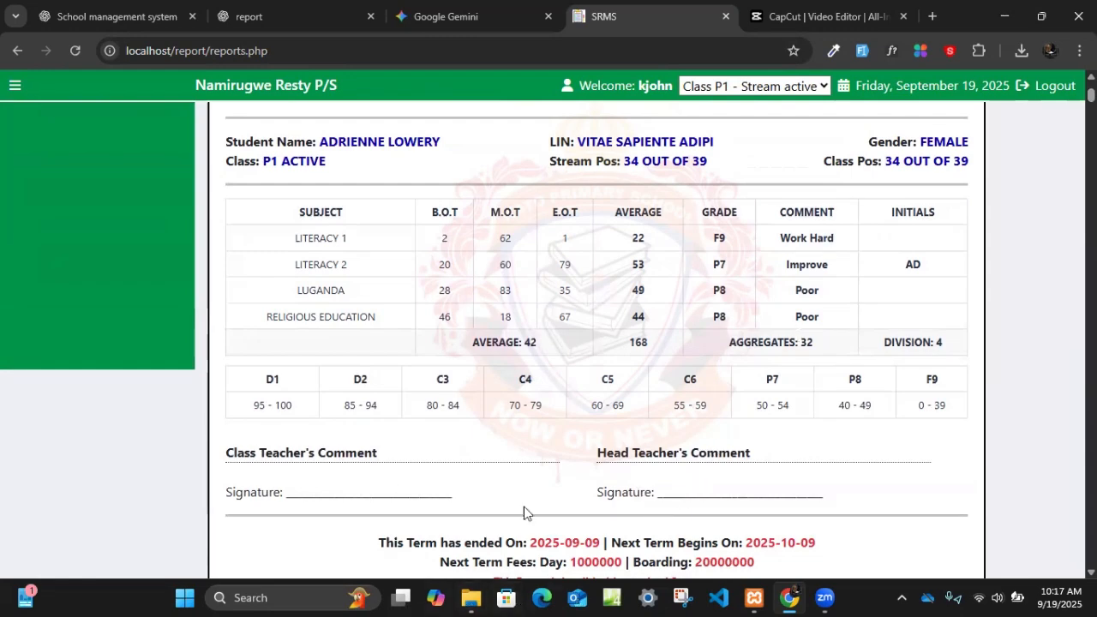
scroll(529, 514, "down", 3)
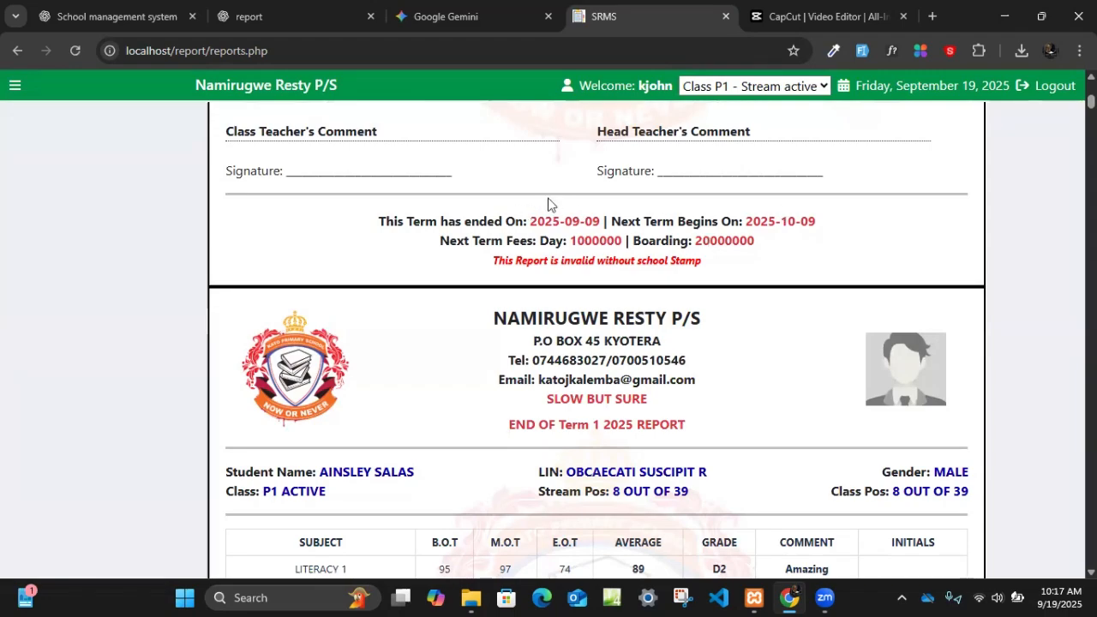
scroll(558, 334, "down", 7)
scroll(561, 341, "up", 4)
scroll(560, 341, "down", 3)
scroll(514, 171, "up", 15)
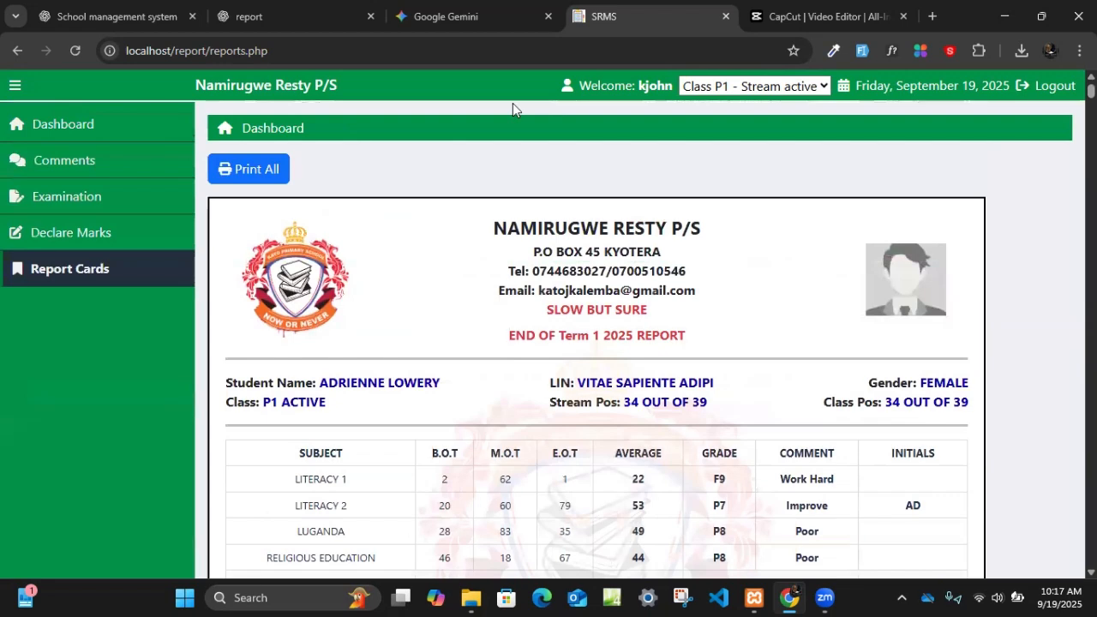